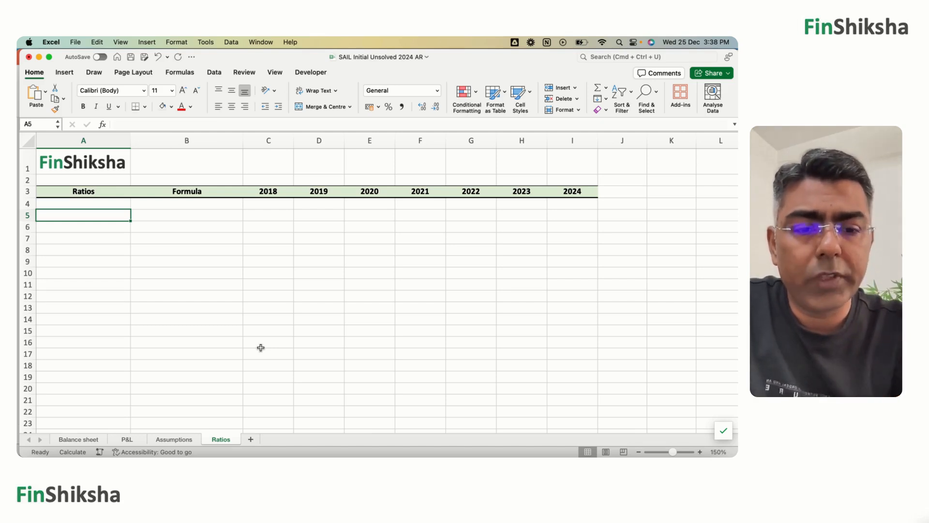
- Enter the bold section heading "Profitability" in cell A5 of the Ratios sheet
type("Profitability")
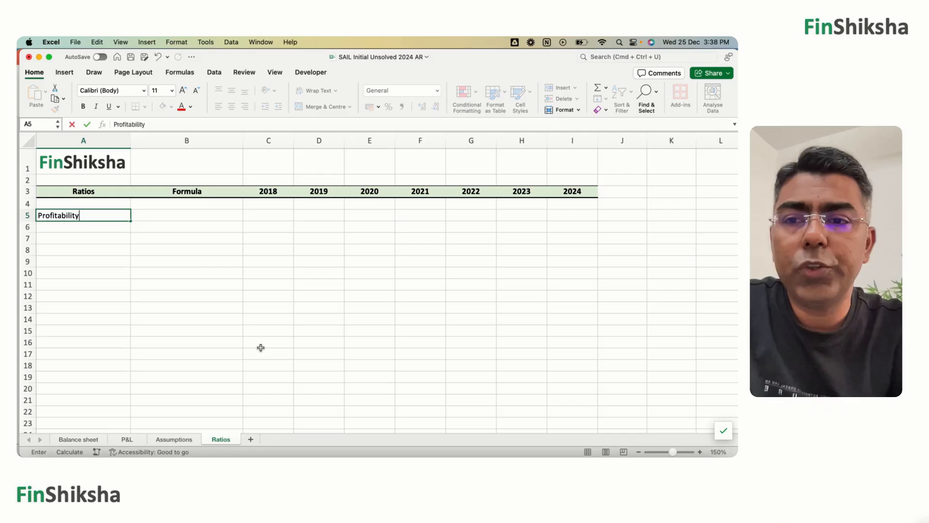
key("Return")
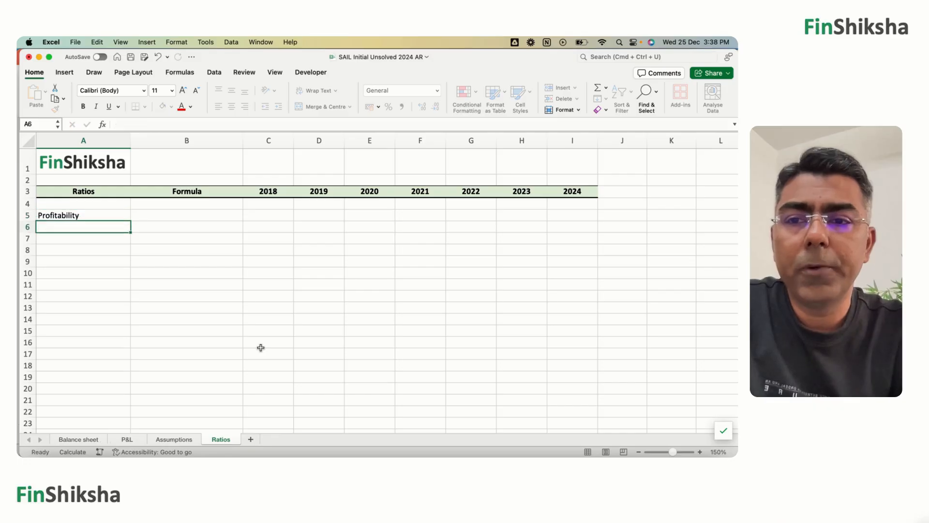
key("Up")
key("super+b")
key("Down")
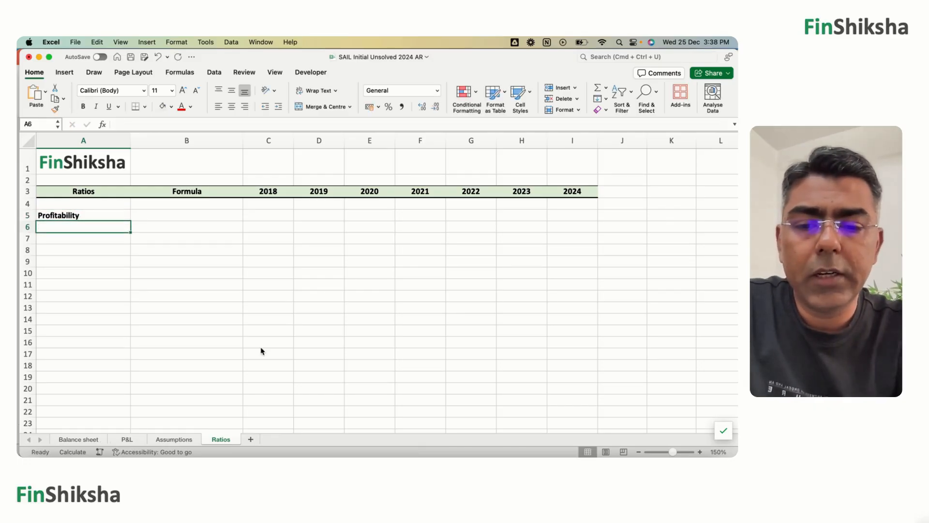
- List the ratio names Operating Margin, EBIT Margin and NPM in cells A6 to A8 under the Profitability heading
type("Operating Margin")
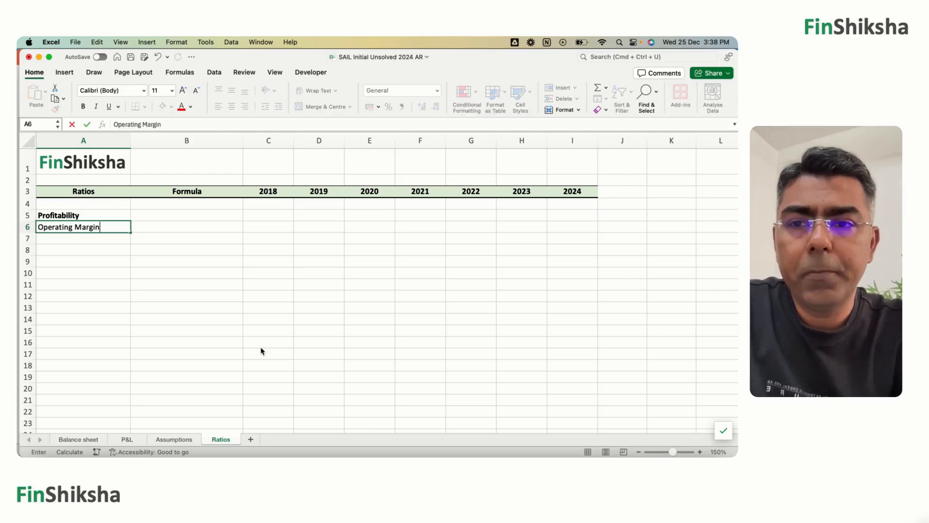
key("Return")
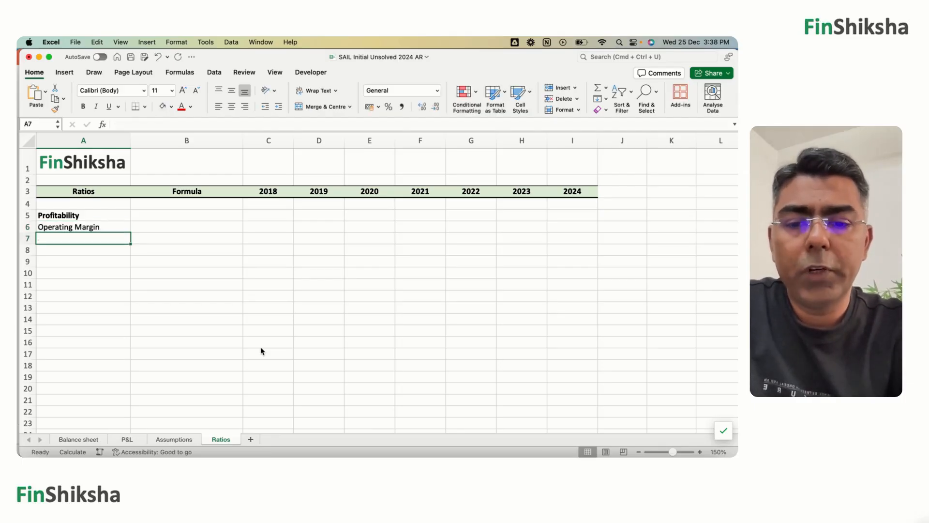
type("EBIT Margin")
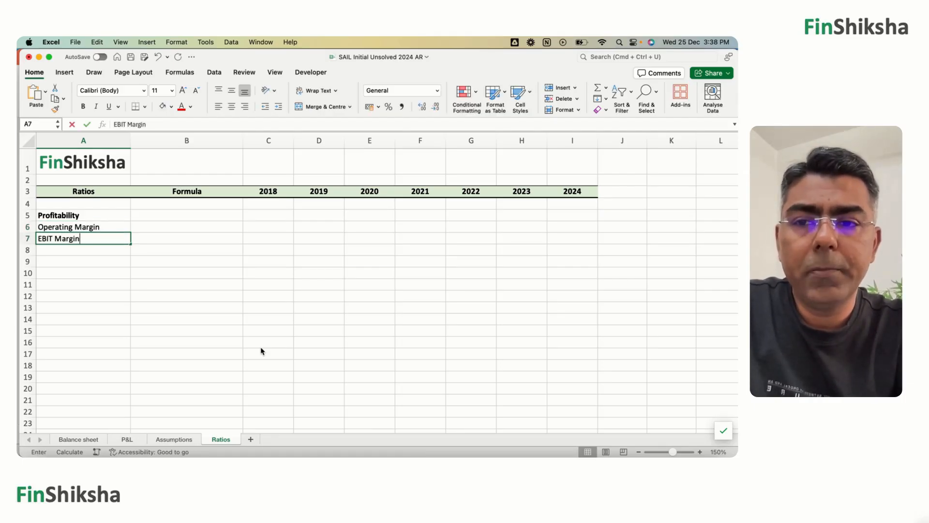
key("Return")
type("NPM")
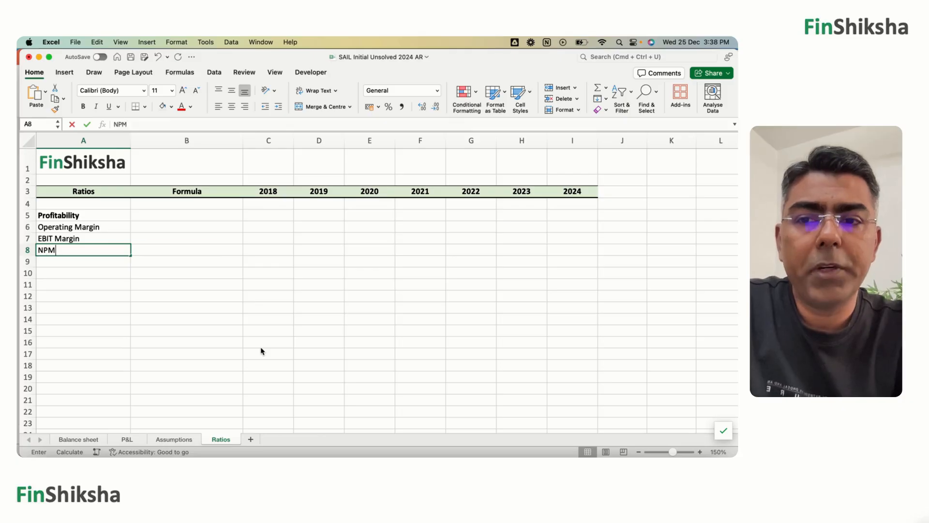
key("Tab")
- Enter "EBIT / Sales" as the formula description for EBIT Margin in cell B7
key("Up")
key("Up")
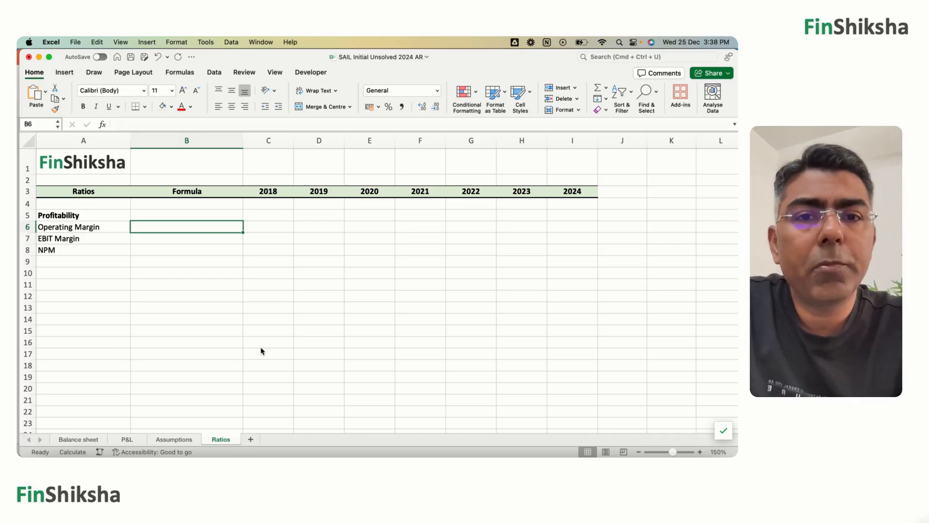
key("Down")
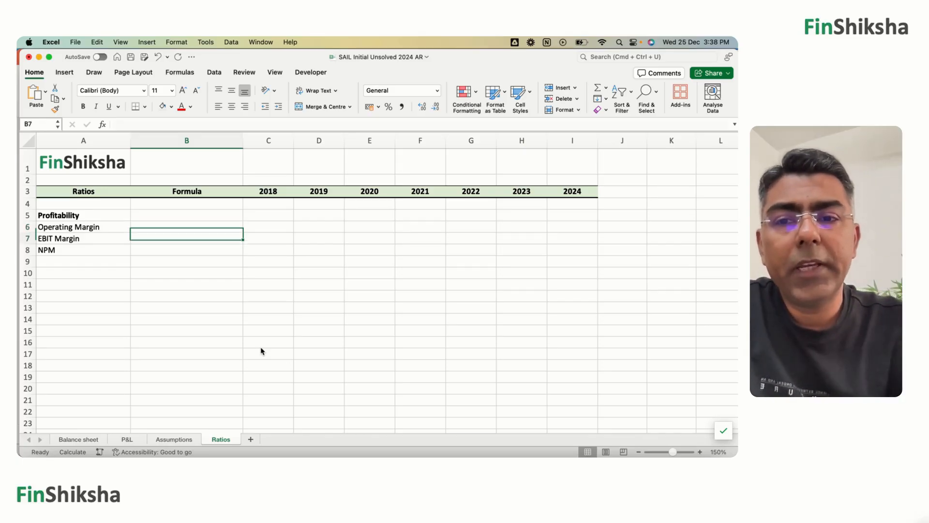
type("EBIT")
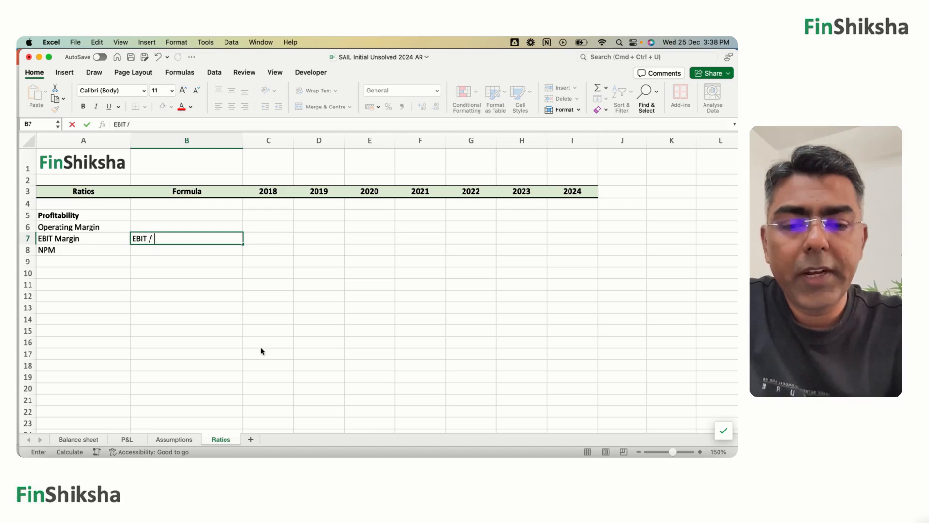
type(" / Sales")
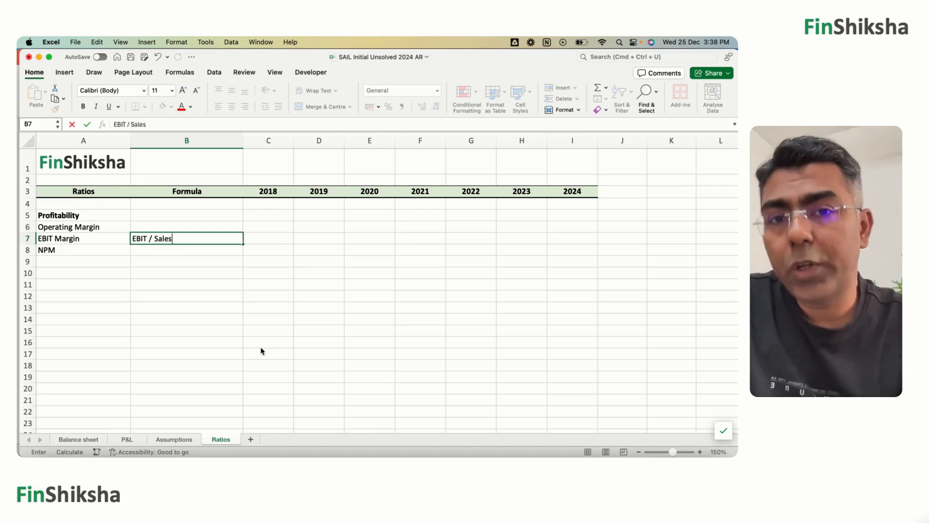
key("Return")
- Enter "EBITDA / Sales" as the formula description for Operating Margin in cell B6
key("Up")
key("Up")
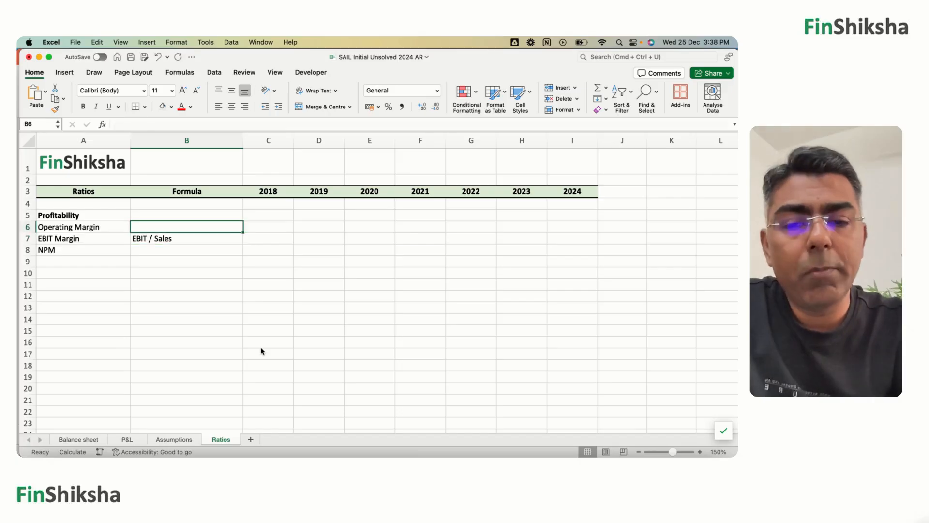
type("EBITDA / Sales")
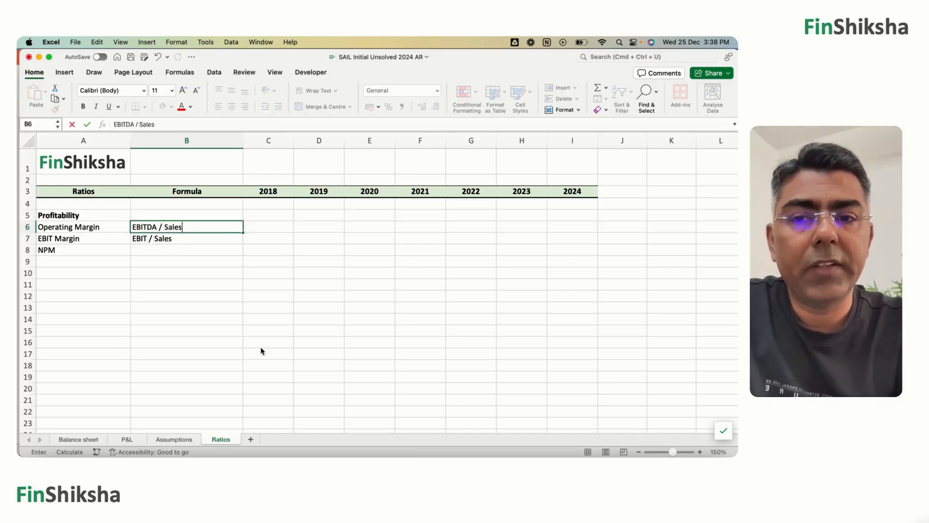
key("Return")
- Enter "Net Profit / Sales" as the formula description for NPM in cell B8
key("Return")
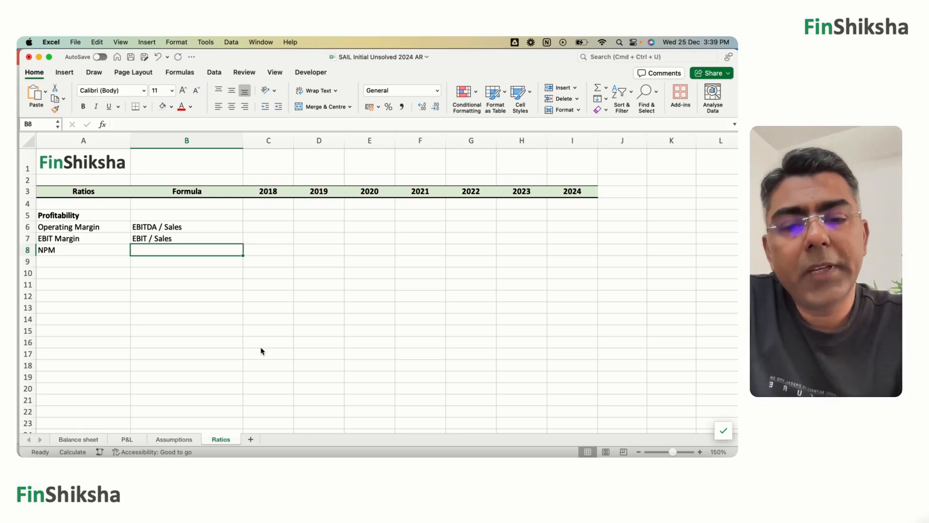
type("Net Profit /")
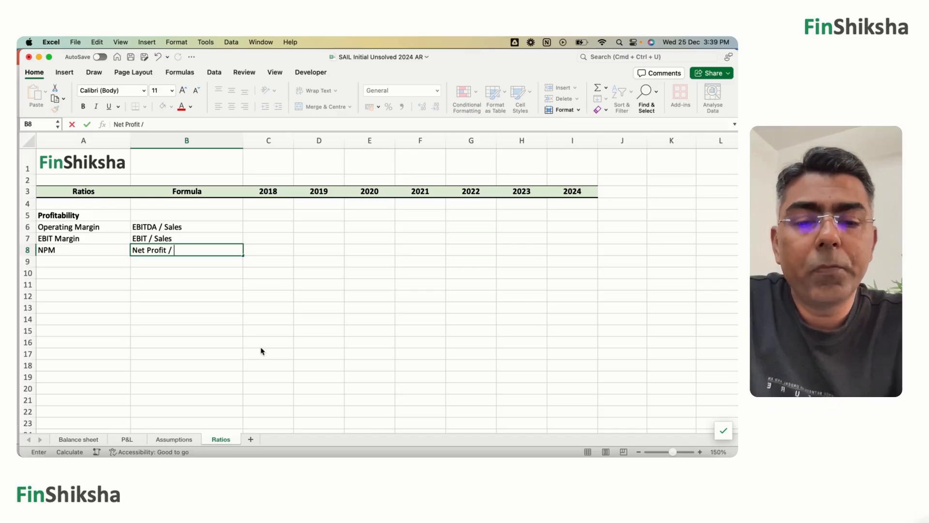
key("Return")
- Change the Operating Margin description in B6 to "EBITDA / Operating Revenue"
key("Up")
key("Up")
key("Up")
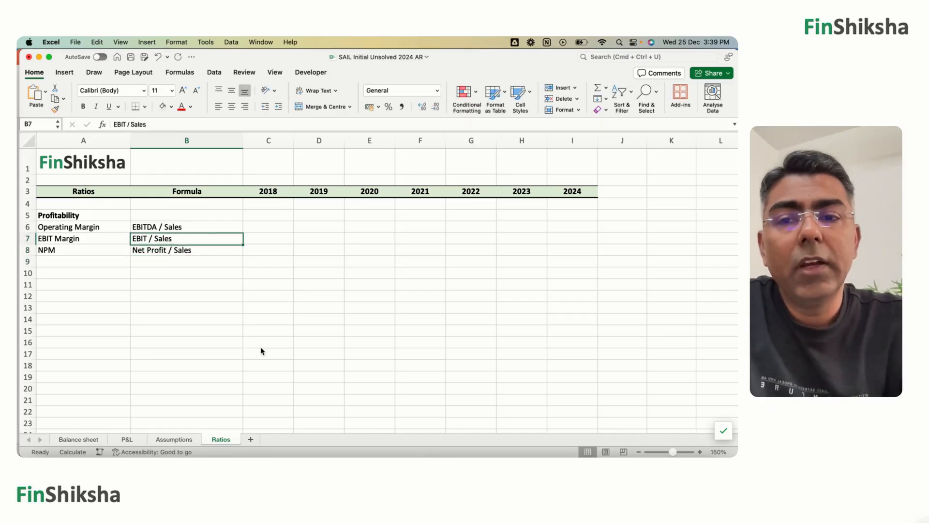
double_click(147, 124)
type("Operat")
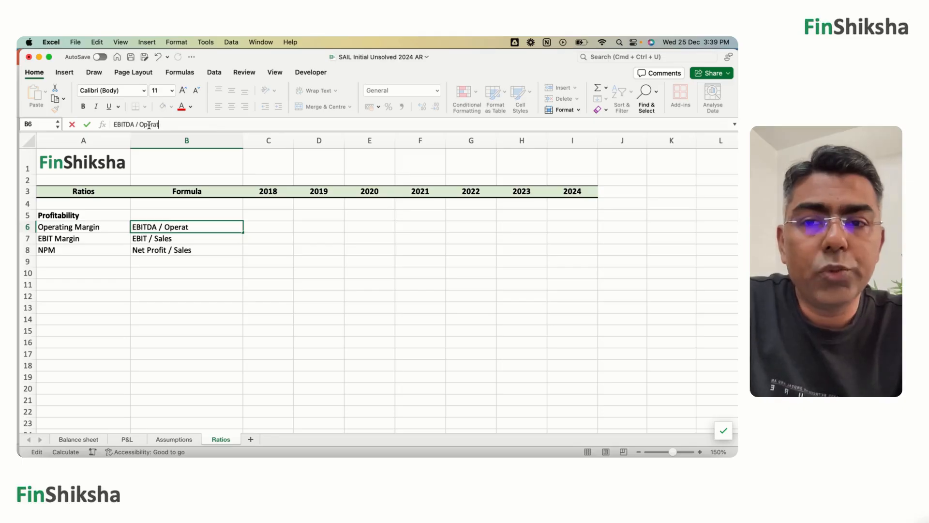
type("ing Revenue")
key("Return")
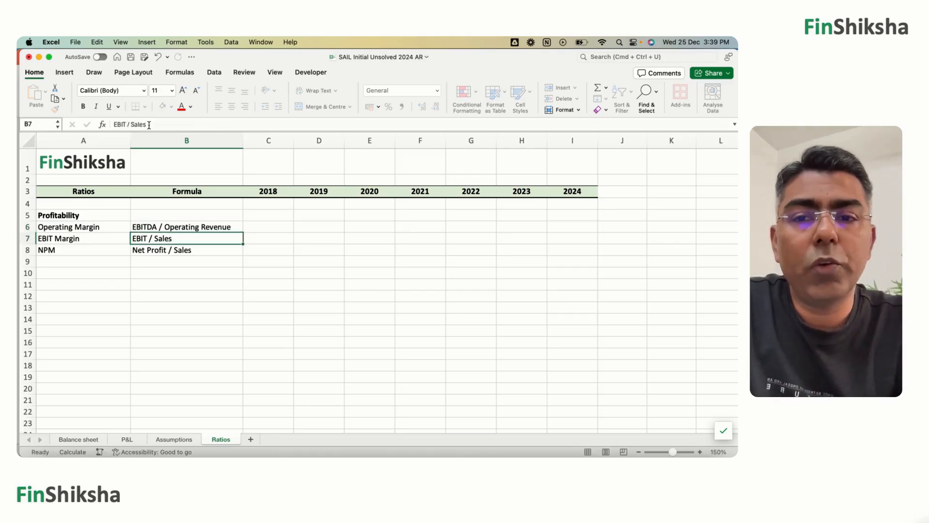
- Change the EBIT Margin description in B7 to "EBIT / Operating Revenue"
double_click(139, 124)
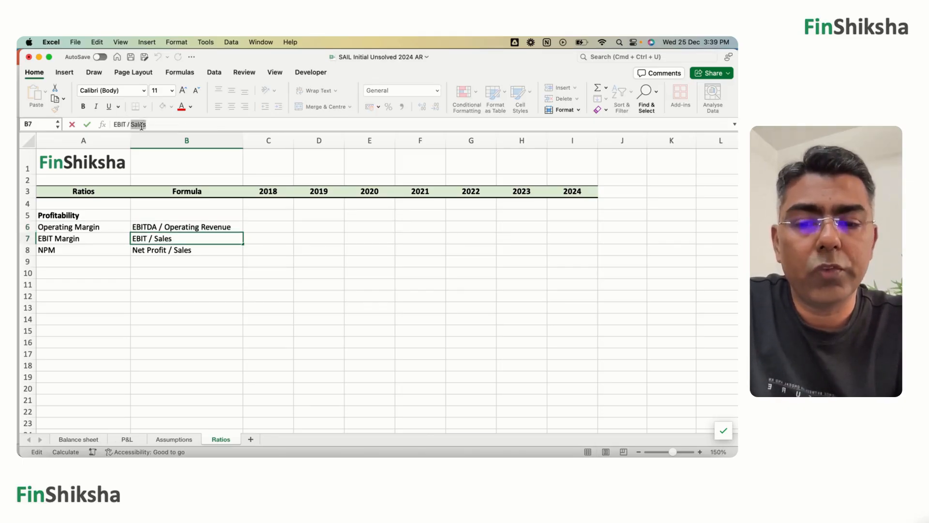
type("Operating Rev")
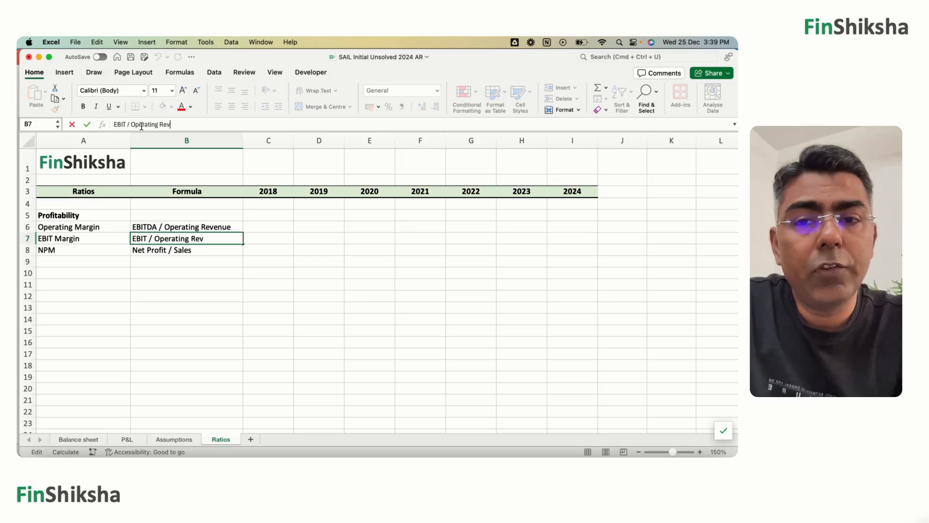
type("enue")
key("Return")
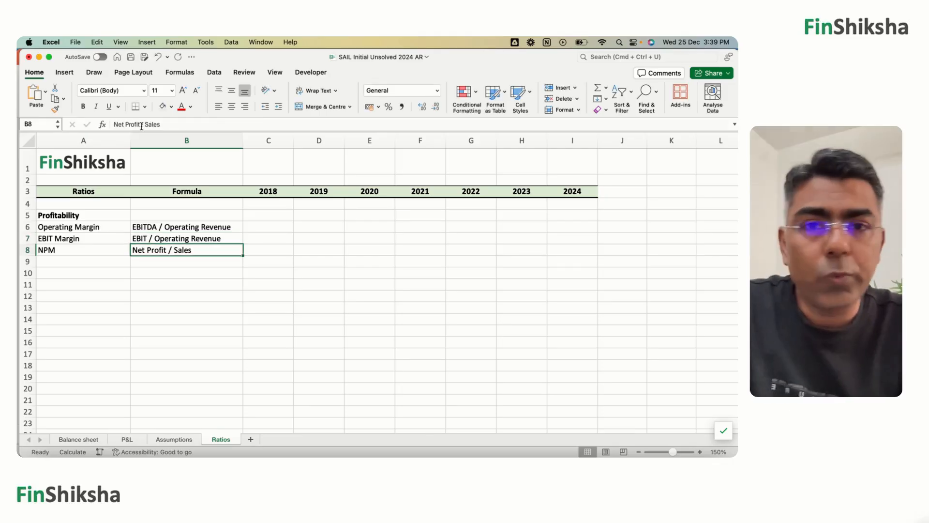
key("Down")
key("Down")
key("Left")
key("Up")
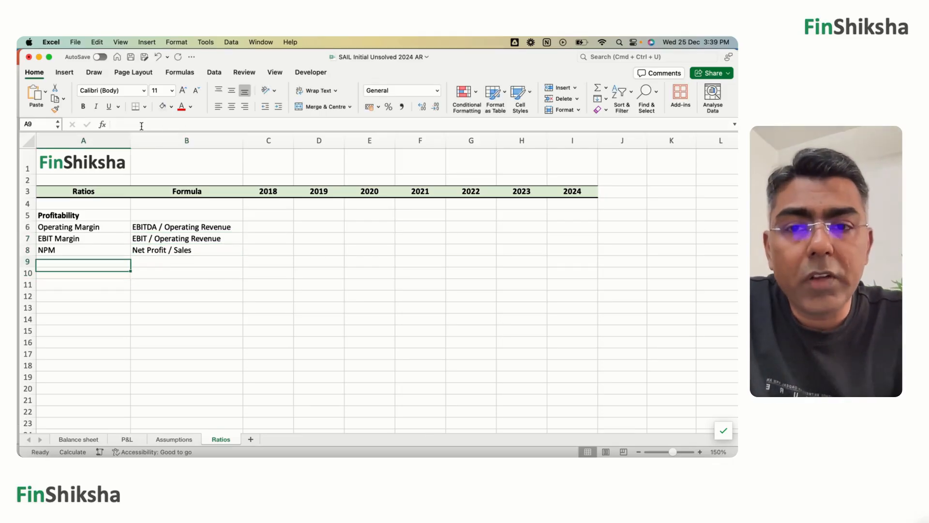
key("Up")
key("Up")
key("Up")
key("Right")
key("Right")
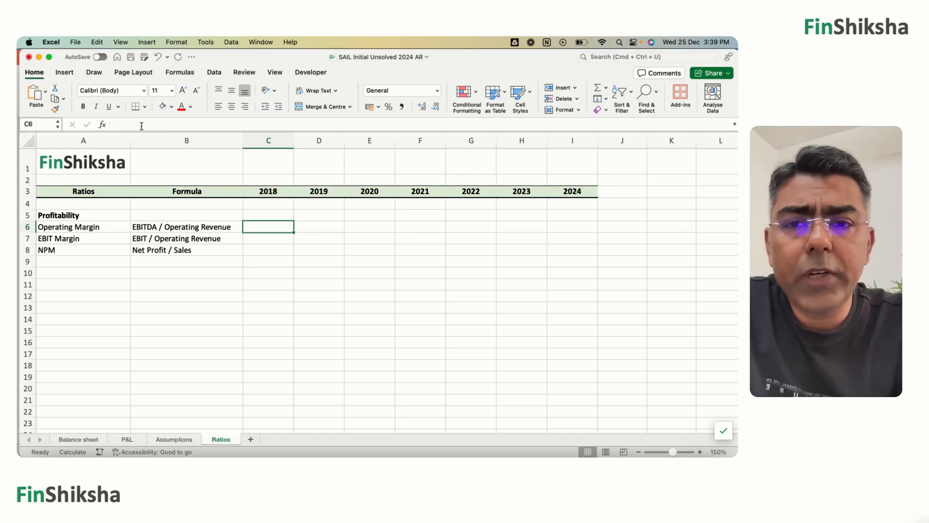
type("=")
key("Escape")
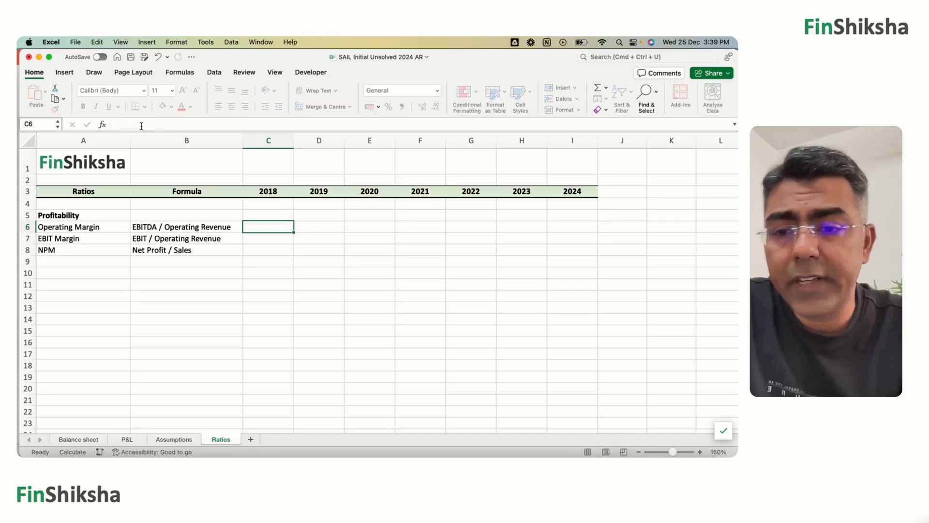
- Open the P&L sheet and examine the rows for profit before exceptional items, revenue from operations, total expenses, finance costs and depreciation
left_click(127, 439)
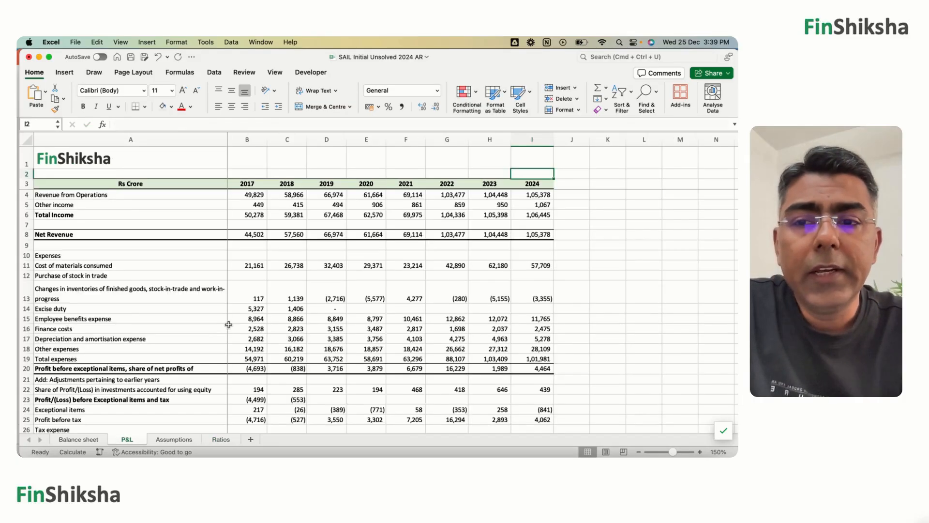
left_click(151, 371)
key("Right")
key("Right")
key("Right")
key("Right")
key("Right")
key("Right")
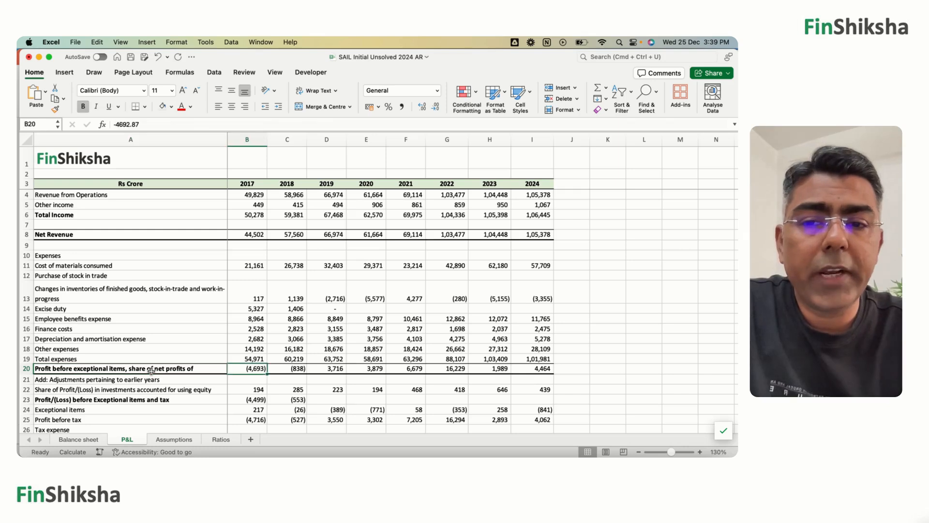
key("Right")
key("Right")
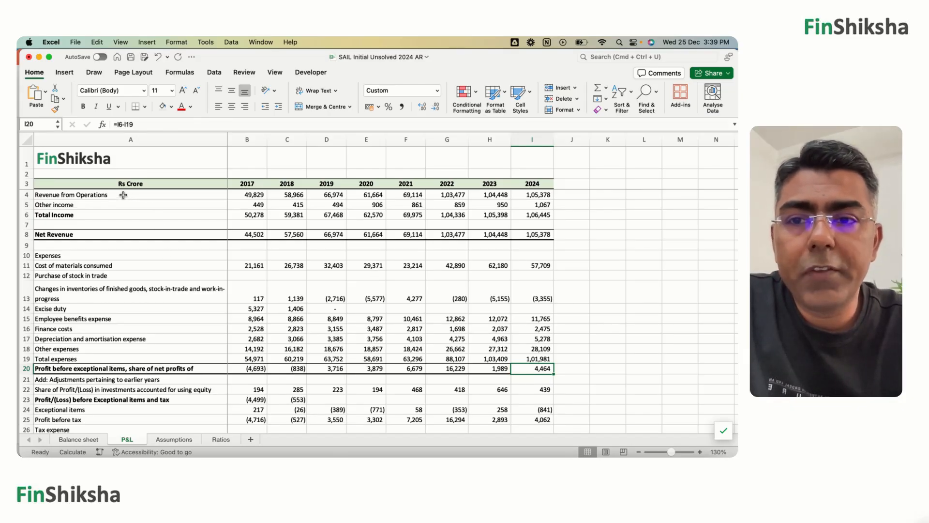
left_click_drag(124, 195, 519, 192)
left_click(530, 357)
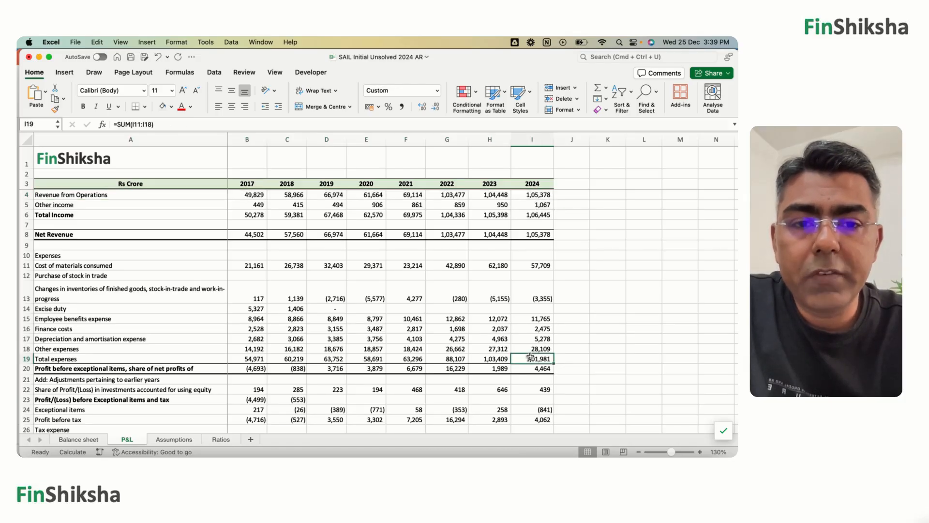
left_click_drag(115, 329, 141, 340)
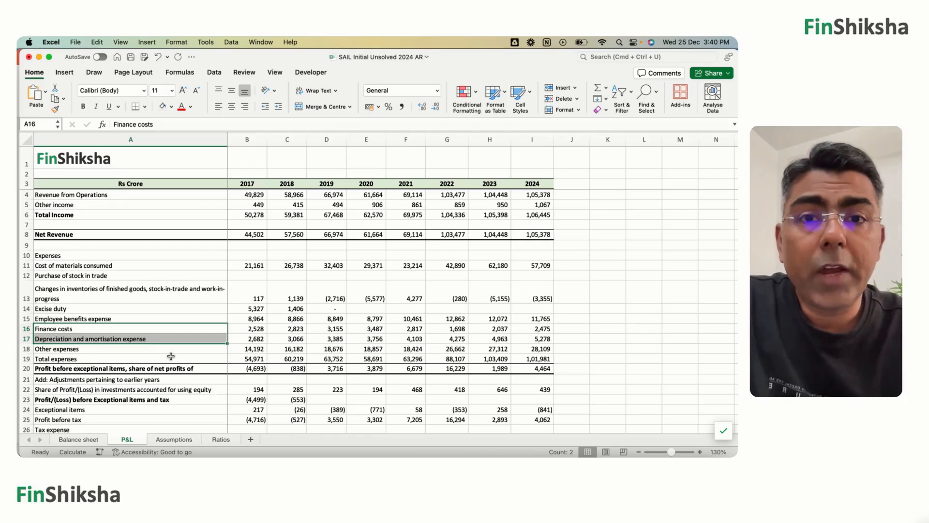
- Calculate 2017 EBITDA in B35 of the P&L sheet as revenue from operations minus total expenses plus depreciation plus finance costs, =B4-B19+B17+B16
scroll(171, 356, "down", 5)
scroll(170, 357, "down", 2)
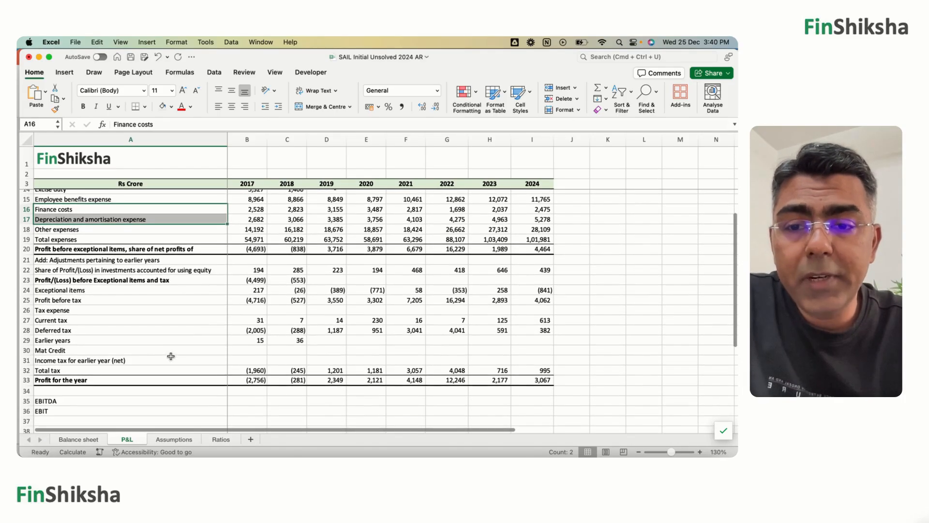
left_click(267, 403)
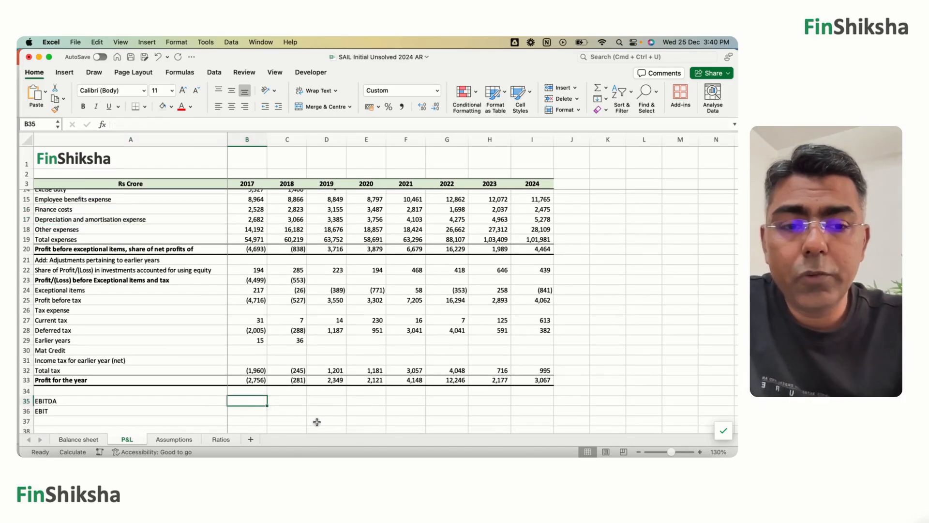
type("=")
scroll(317, 422, "up", 3)
scroll(317, 421, "up", 3)
scroll(296, 252, "right", 1)
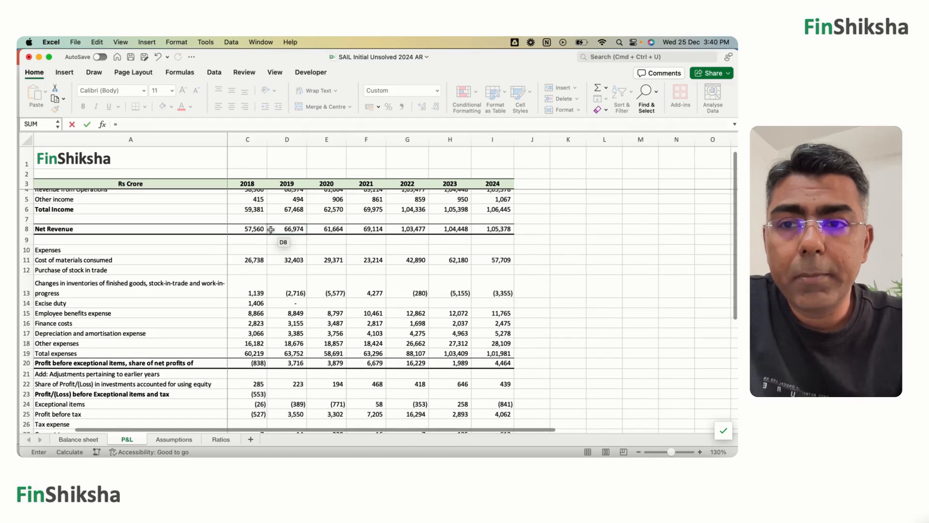
scroll(275, 234, "up", 1)
scroll(256, 197, "left", 1)
left_click(256, 194)
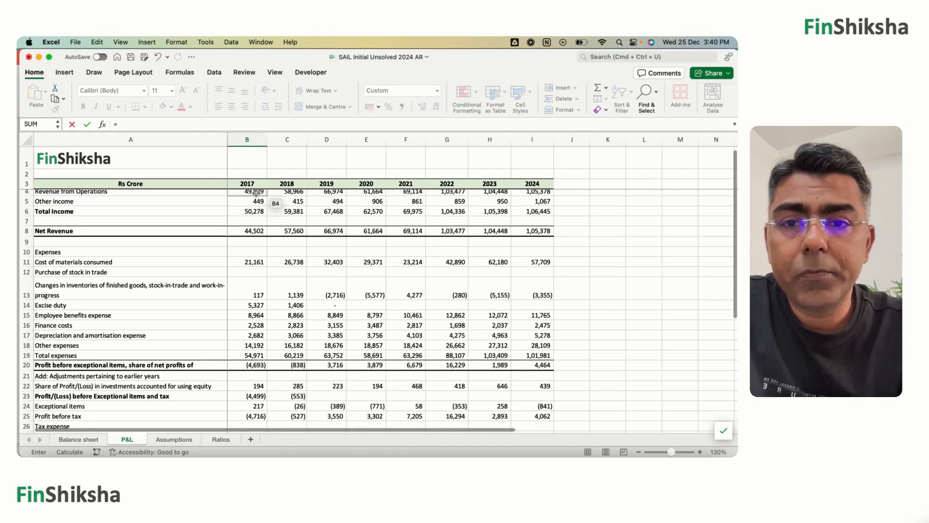
type("-")
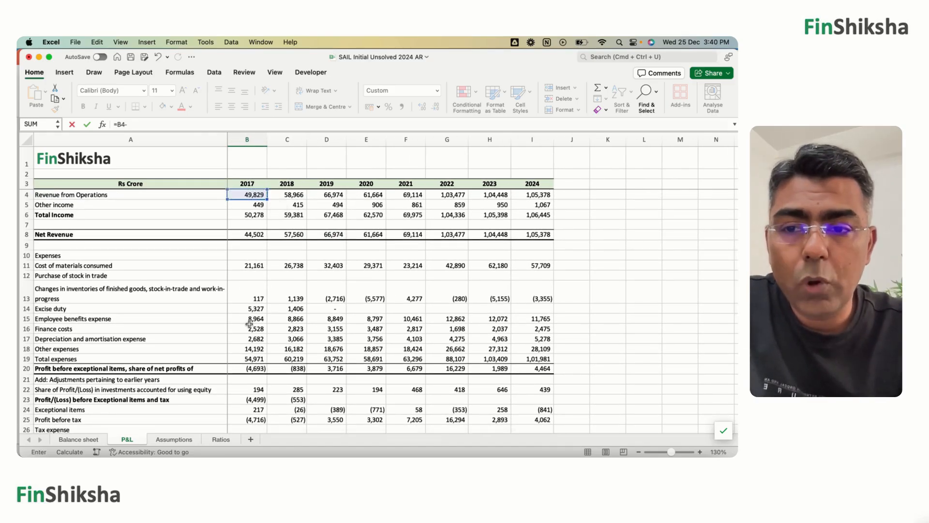
left_click(240, 359)
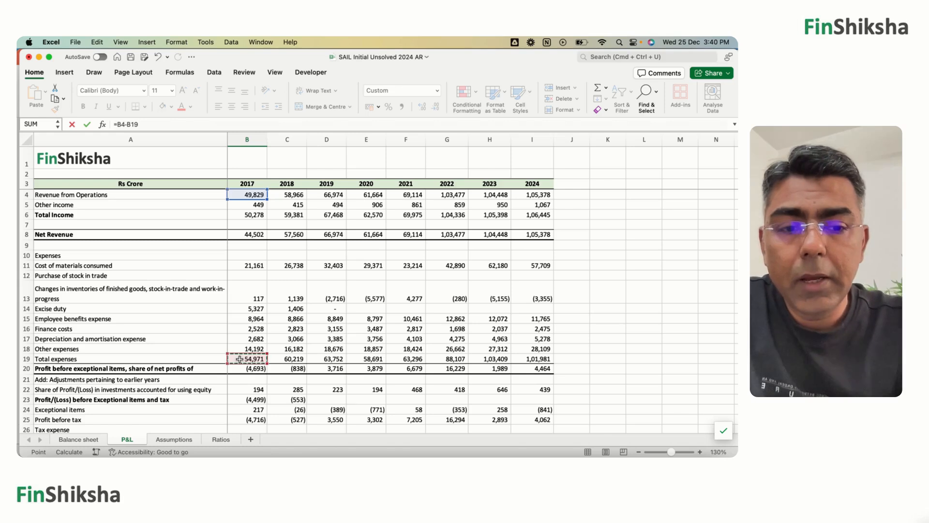
type("+")
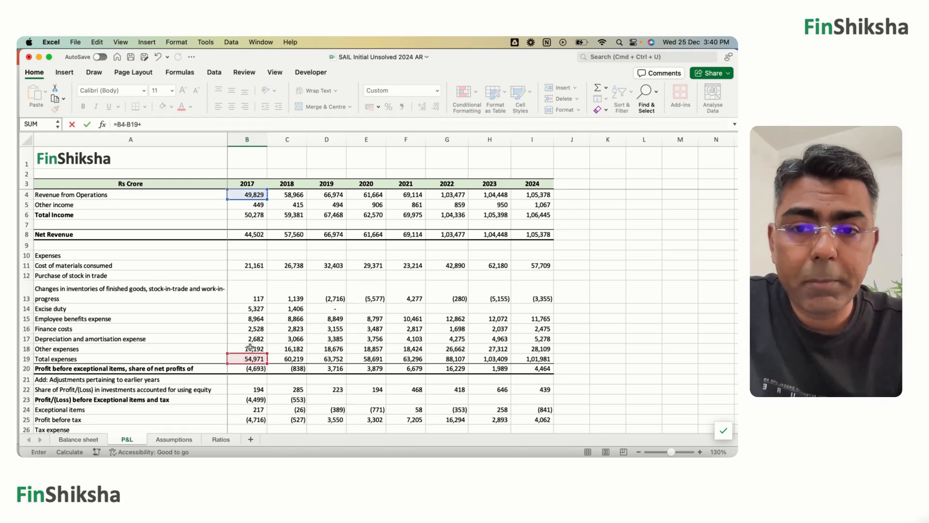
left_click(246, 337)
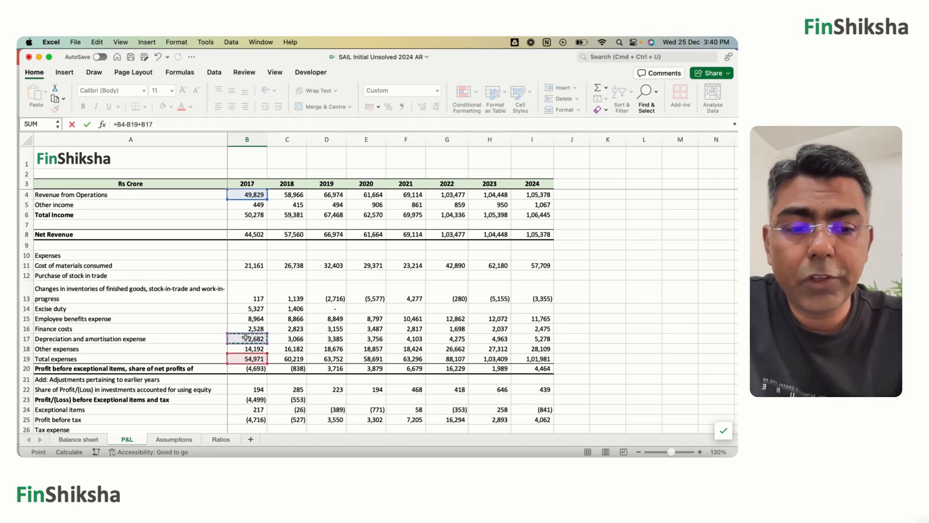
type("+")
left_click(247, 328)
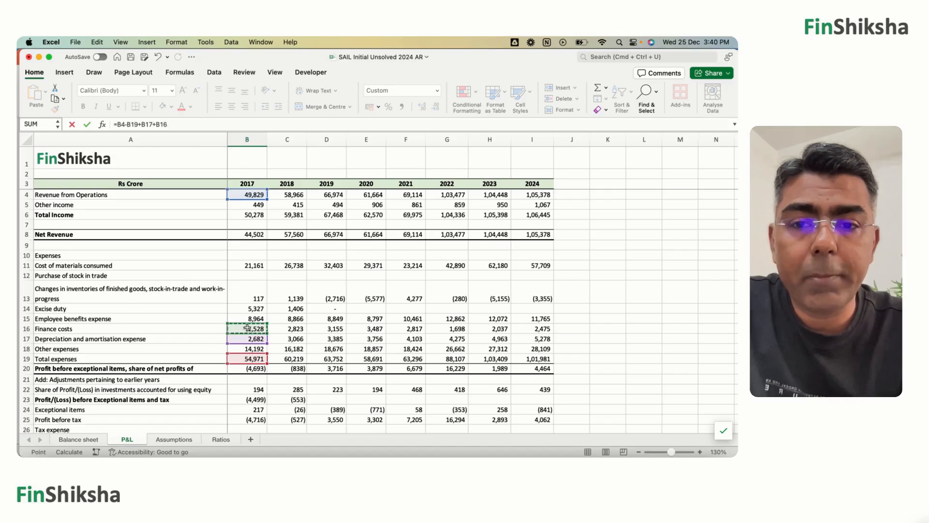
key("Return")
- Copy the 2017 EBITDA formula across the EBITDA row through 2024, up to cell I35
key("Up")
key("super+c")
key("shift+Right")
key("shift+Right")
key("shift+Right")
key("shift+Right")
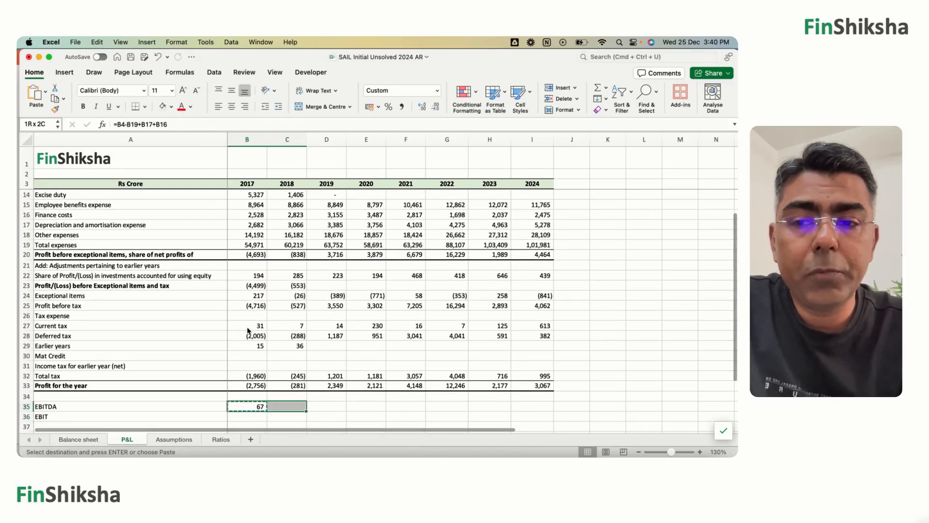
key("shift+Right")
key("shift+Right")
key("shift+Right")
key("super+v")
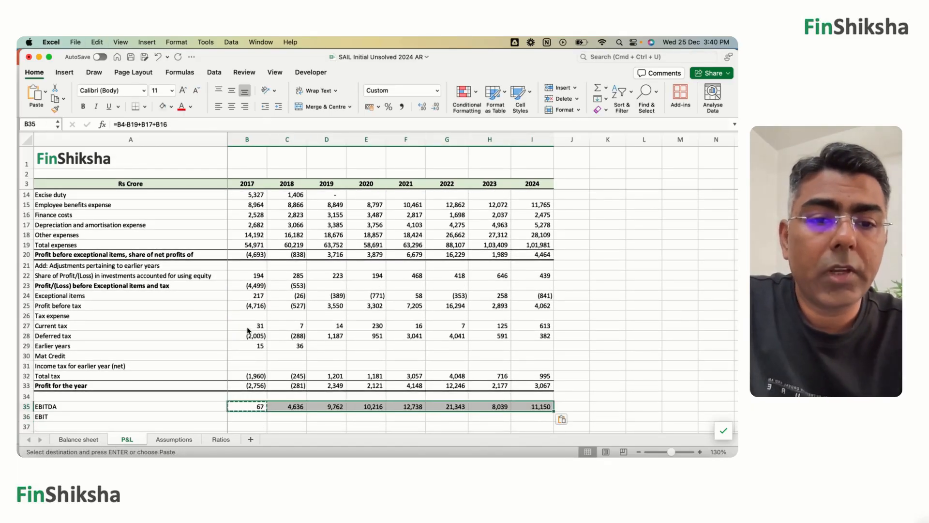
- Review the 2024 EBITDA formula and its inputs: revenue from operations, total expenses, finance costs and depreciation
key("Right")
key("Right")
key("Right")
key("Right")
key("Right")
key("Right")
key("Right")
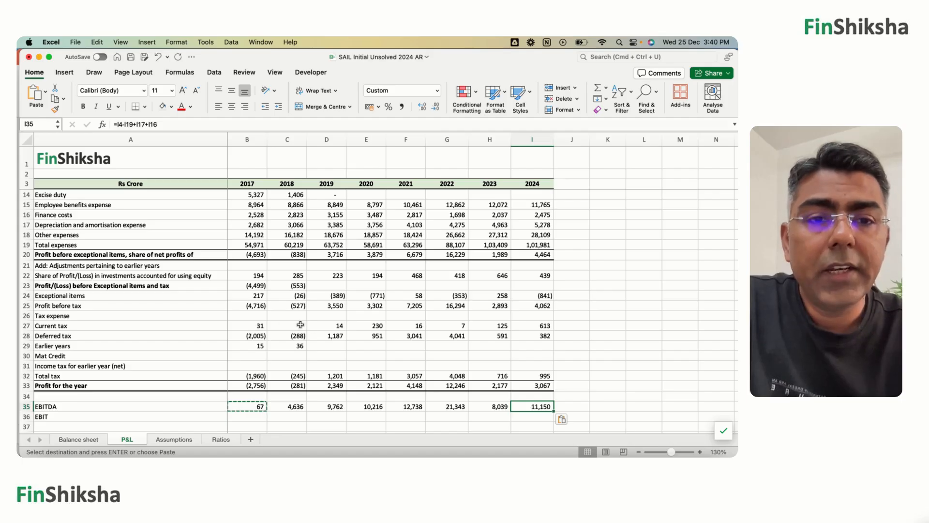
scroll(546, 300, "up", 5)
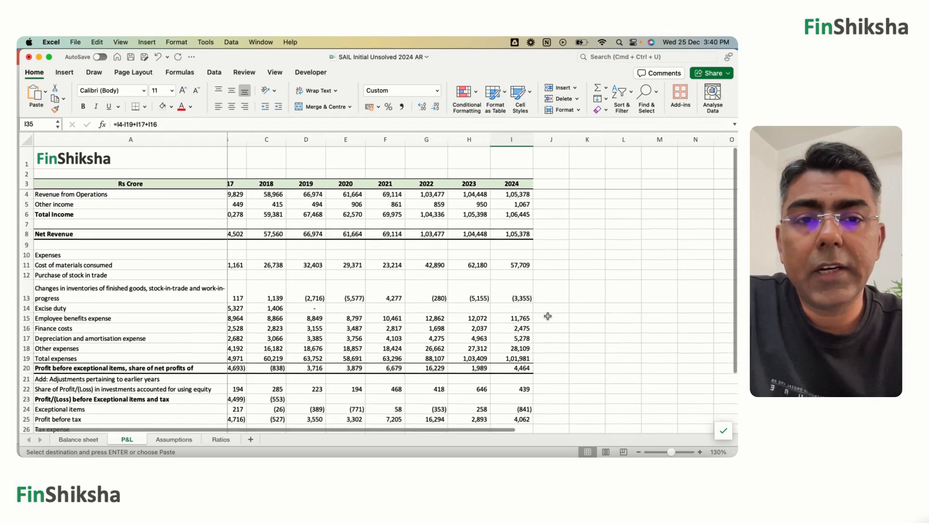
left_click(527, 195)
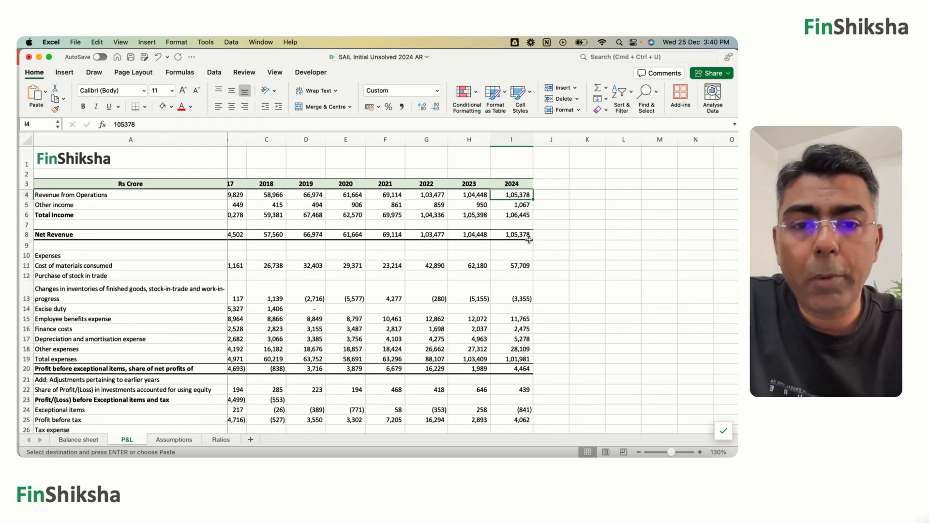
scroll(529, 240, "down", 1)
scroll(529, 239, "down", 1)
left_click(516, 353)
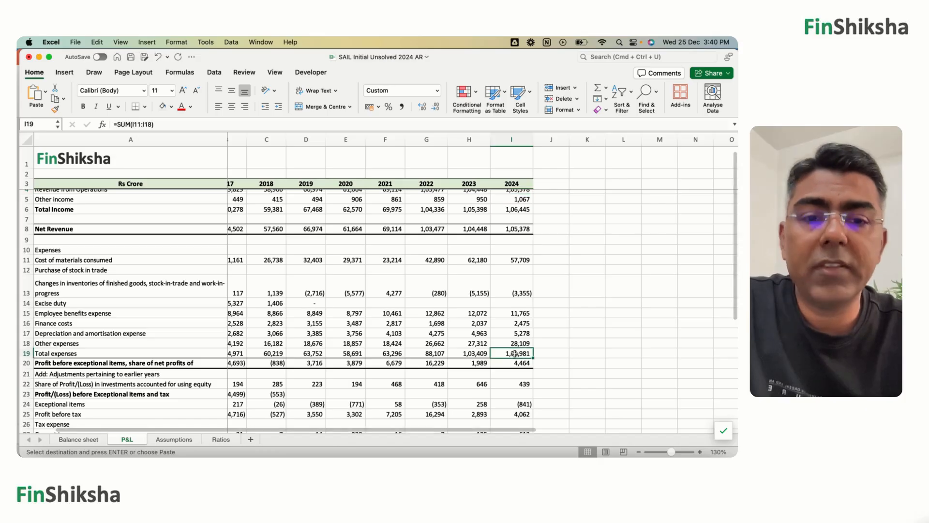
left_click(518, 324)
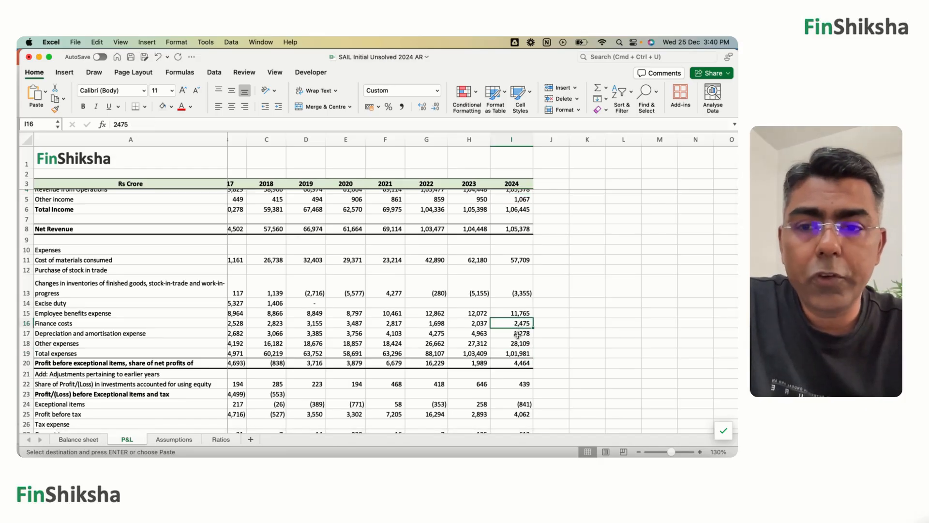
left_click(518, 334)
- Calculate 2017 EBIT in B36 as EBITDA minus depreciation and amortisation expense, =B35-B17
scroll(441, 382, "down", 8)
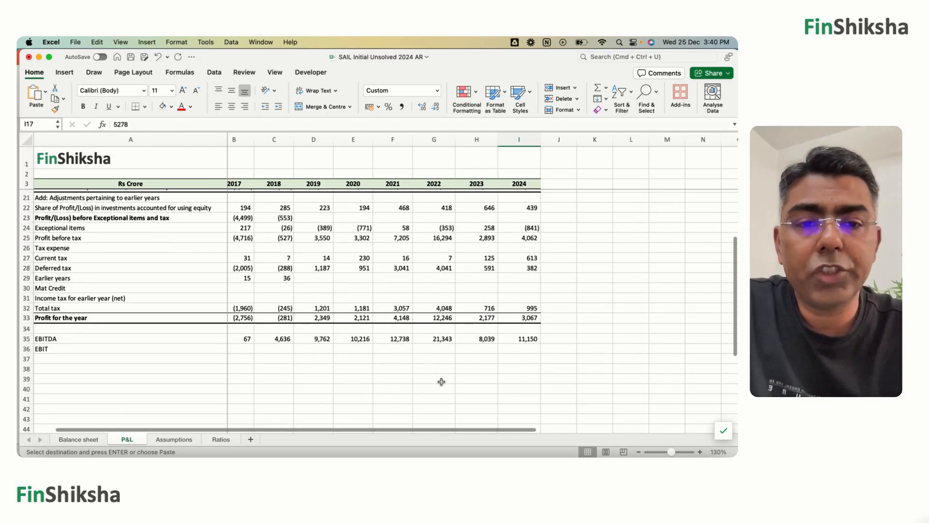
left_click(249, 358)
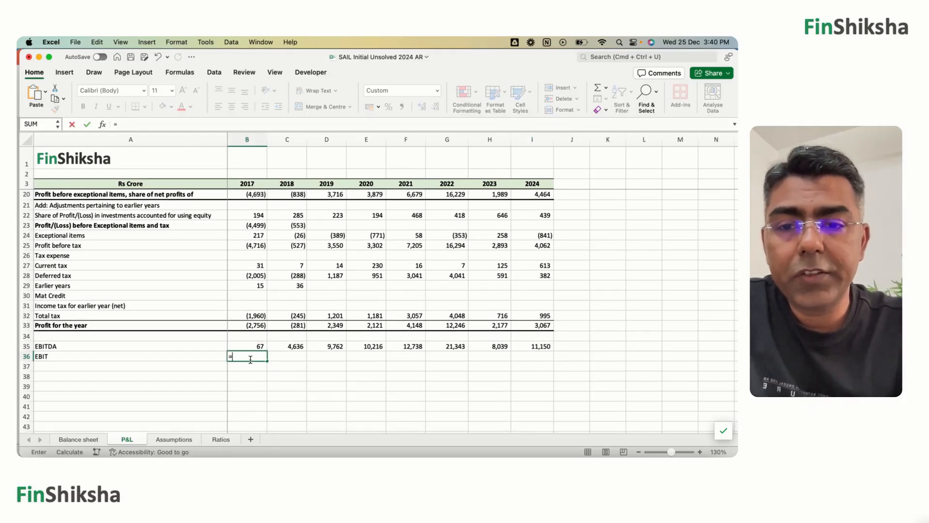
type("=")
key("Up")
type("-")
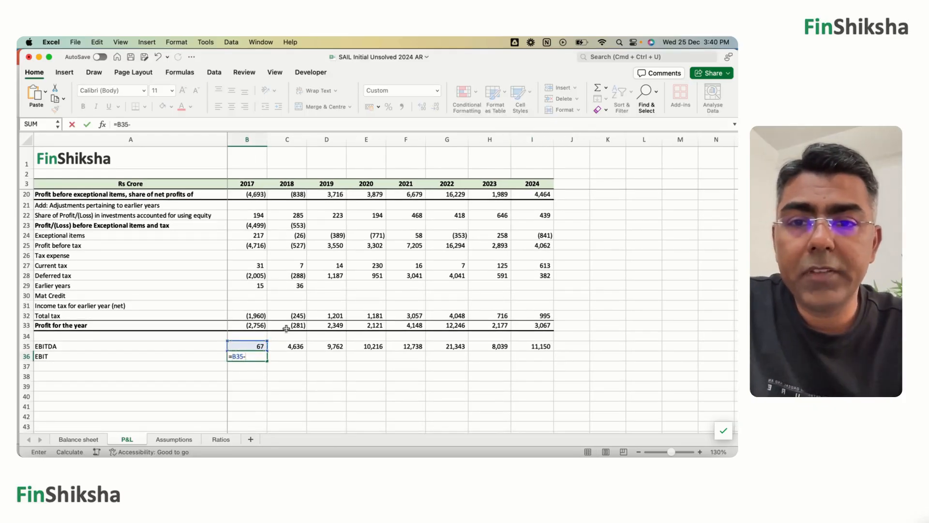
scroll(288, 283, "up", 5)
left_click(258, 233)
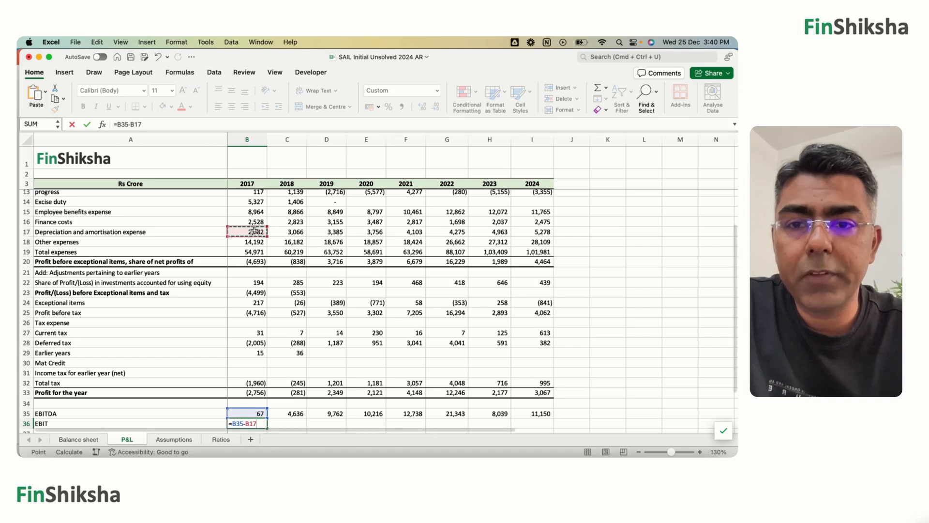
key("super+Return")
- Copy the 2017 EBIT formula across the EBIT row through 2024, up to cell I36
key("super+c")
key("shift+Right")
key("shift+Right")
key("shift+Right")
key("shift+Right")
key("shift+Right")
key("shift+Right")
key("shift+Right")
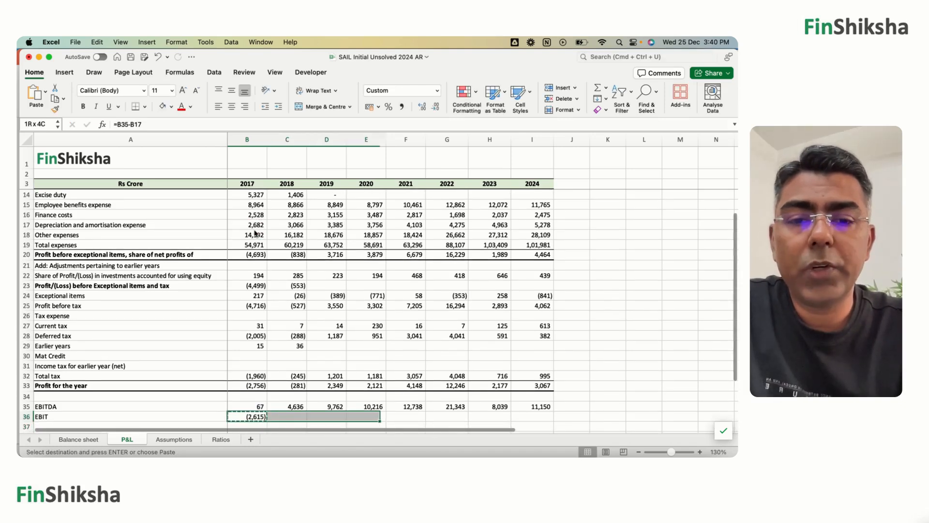
key("super+v")
key("Right")
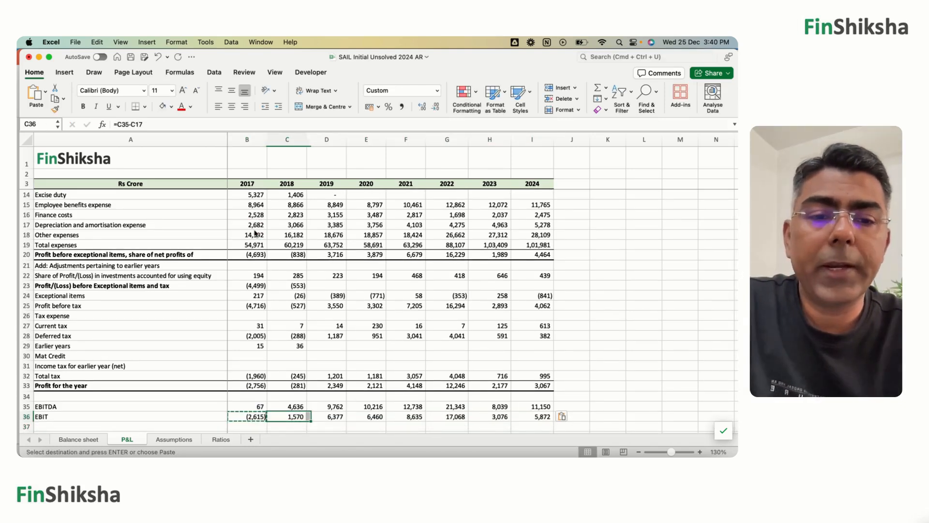
scroll(255, 233, "down", 3)
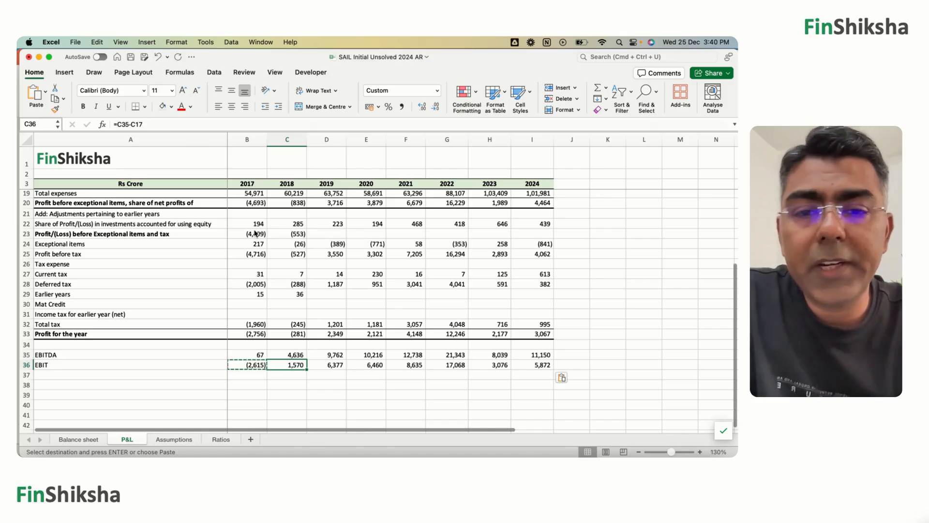
- Calculate the 2018 Operating Margin in C6 of the Ratios sheet as P&L EBITDA divided by revenue from operations, ='P&L'!C35/'P&L'!C4
left_click(221, 439)
type("=")
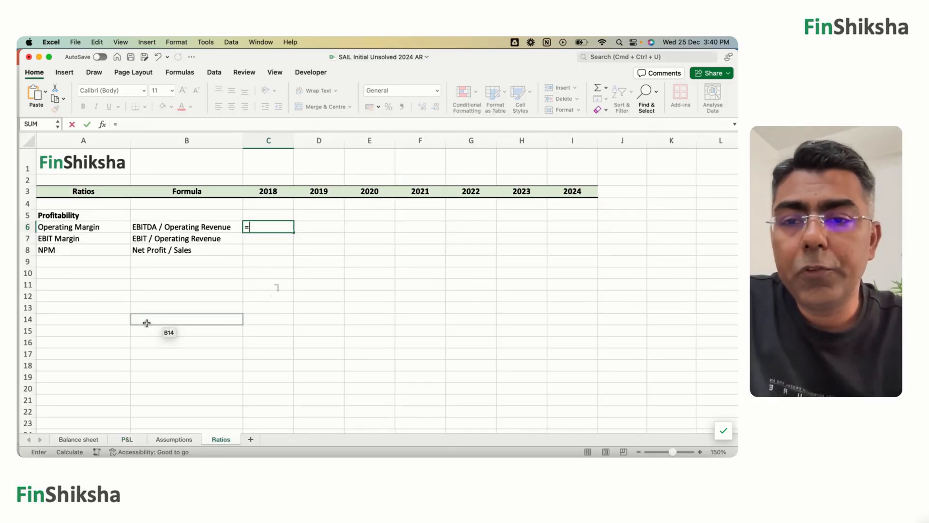
left_click(135, 441)
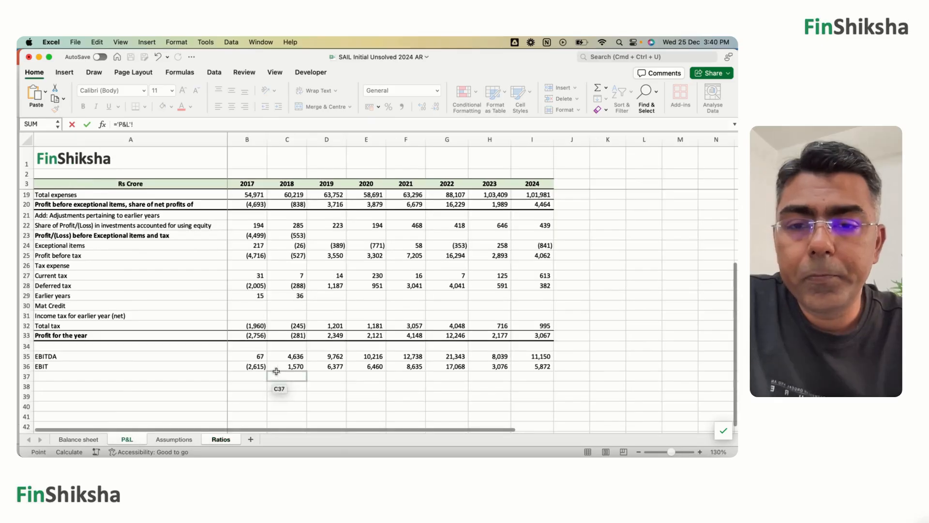
left_click(279, 356)
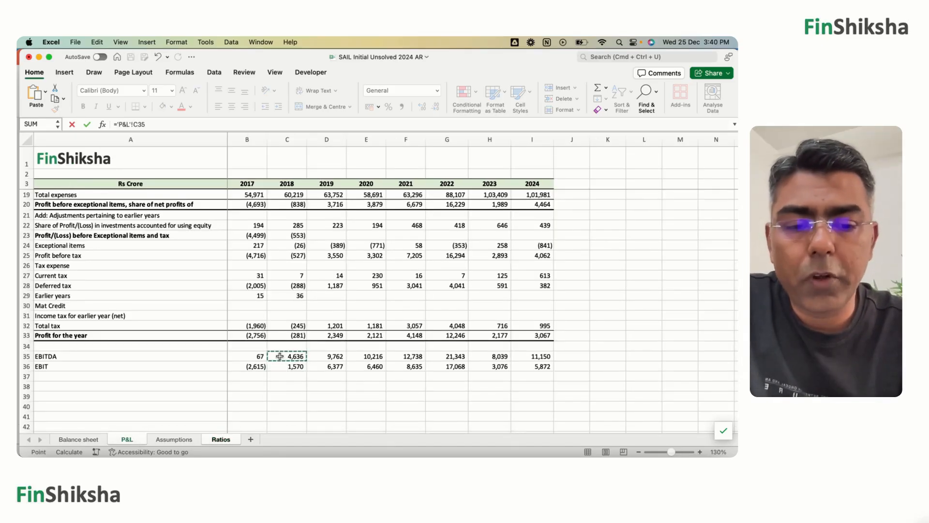
type("/")
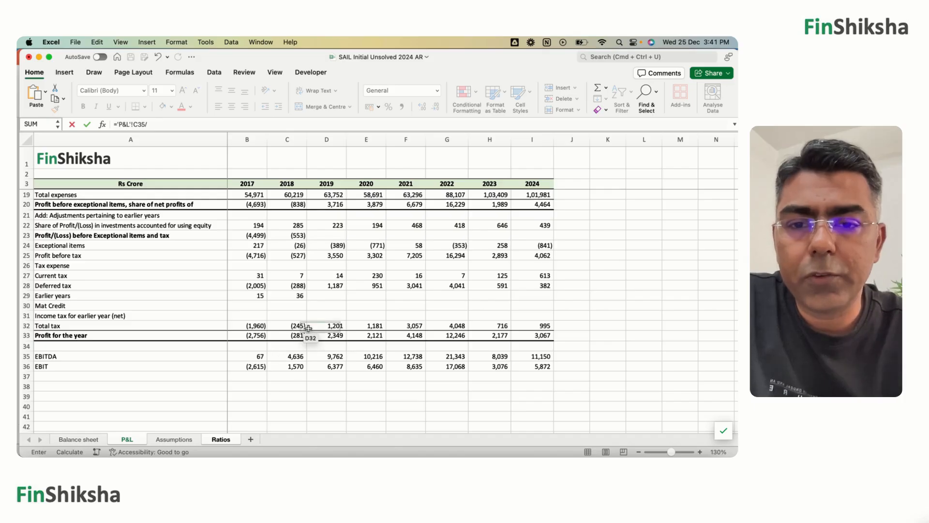
scroll(307, 328, "up", 8)
left_click(284, 194)
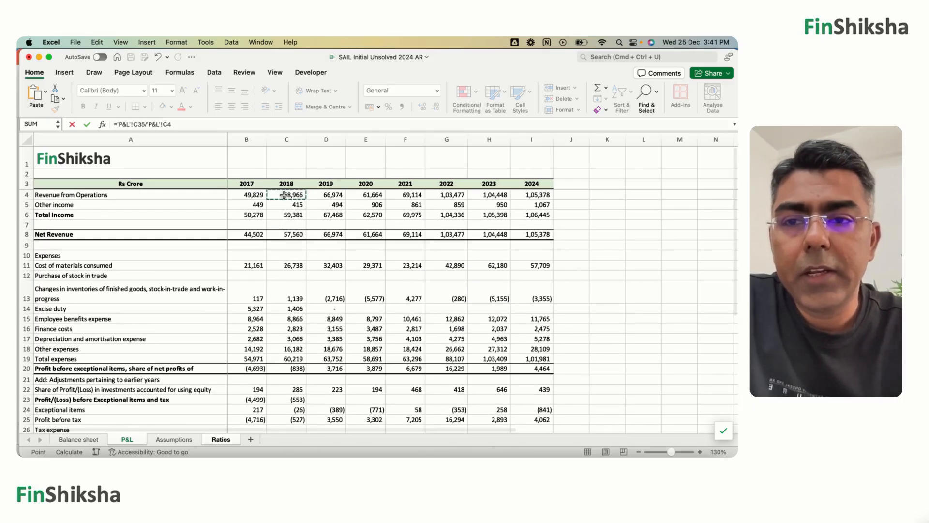
key("Return")
- Calculate the 2018 EBIT Margin in C7 of the Ratios sheet as P&L EBIT divided by revenue from operations, ='P&L'!C36/'P&L'!C4
type("=")
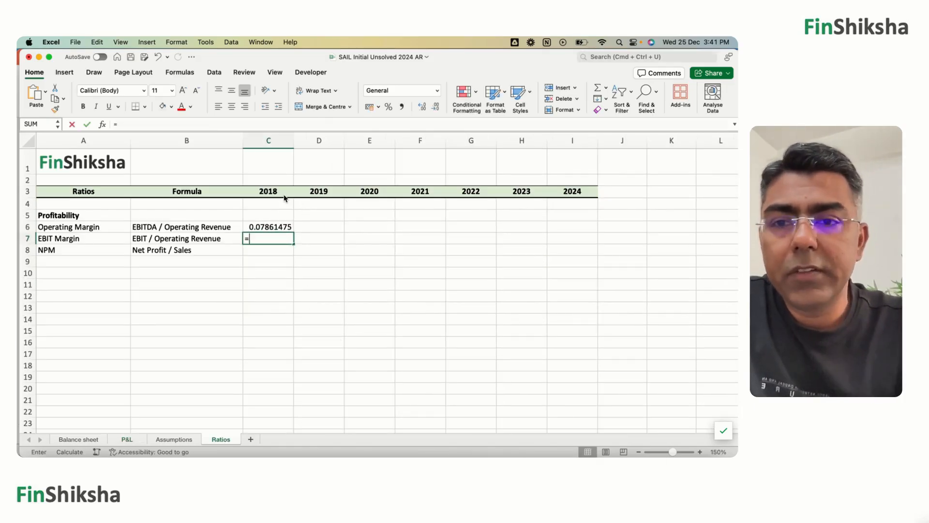
left_click(179, 438)
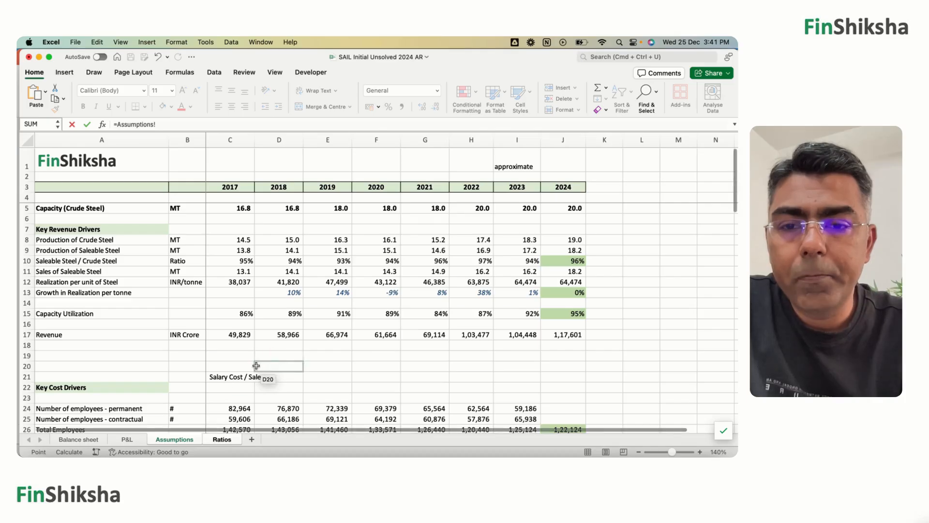
left_click(127, 438)
scroll(228, 393, "down", 1)
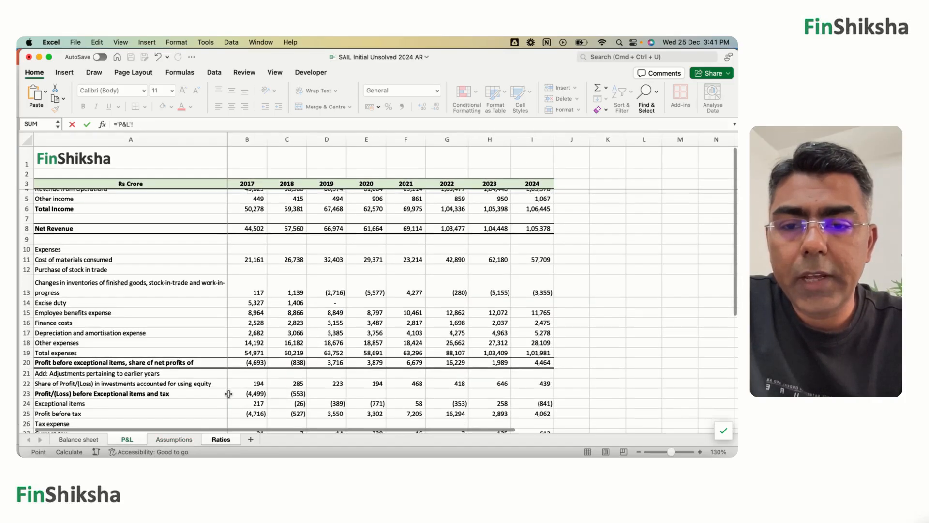
scroll(229, 394, "down", 10)
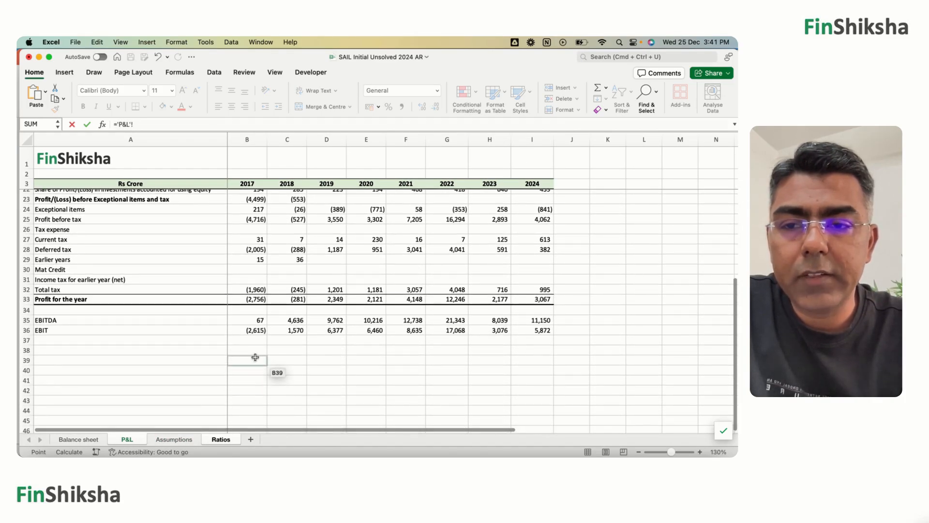
left_click(284, 331)
type("/")
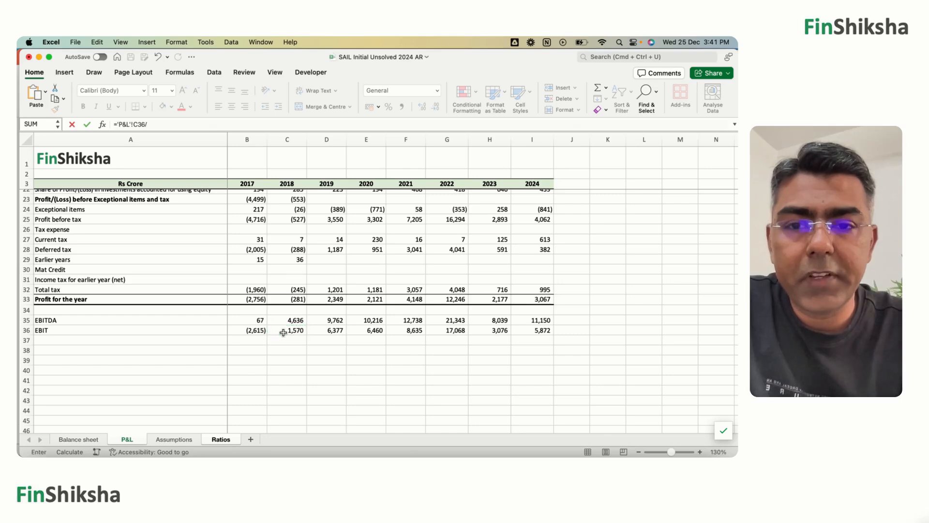
scroll(290, 310, "up", 10)
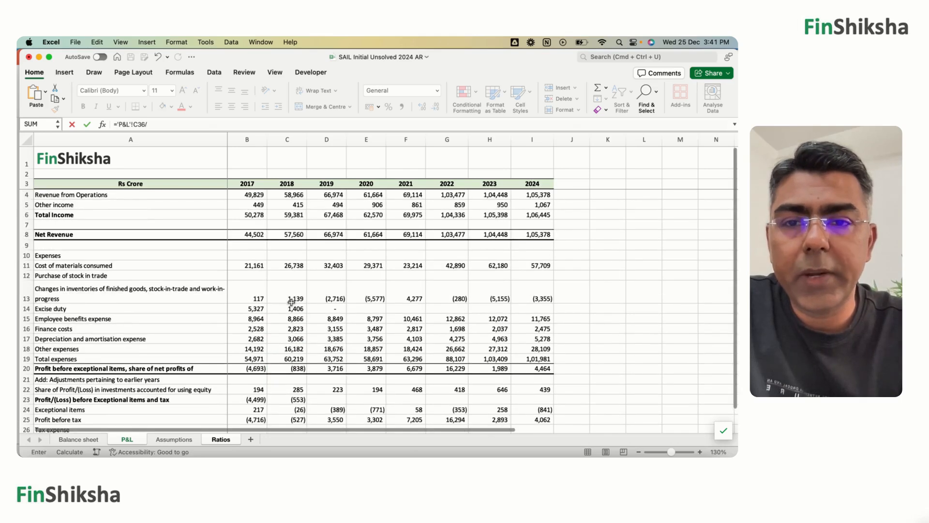
left_click(280, 195)
key("Return")
key("Up")
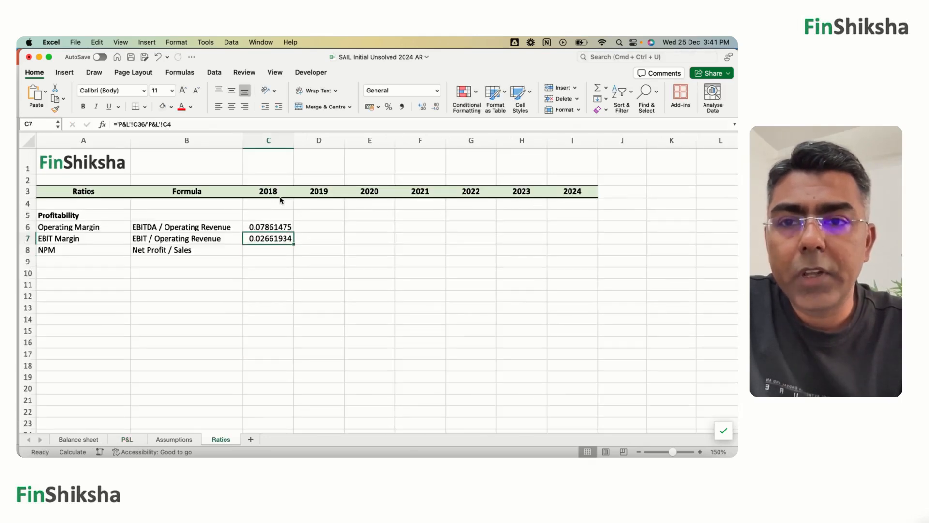
- Calculate the 2018 NPM in C8 of the Ratios sheet as P&L profit for the year divided by total income, ='P&L'!C33/'P&L'!C6
key("Up")
key("Down")
key("Up")
key("Down")
key("Down")
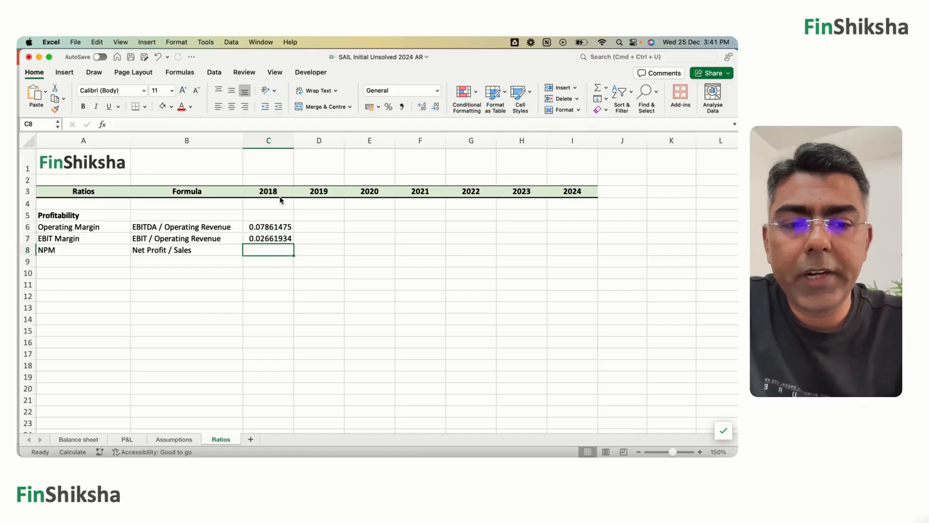
type("=")
left_click(132, 438)
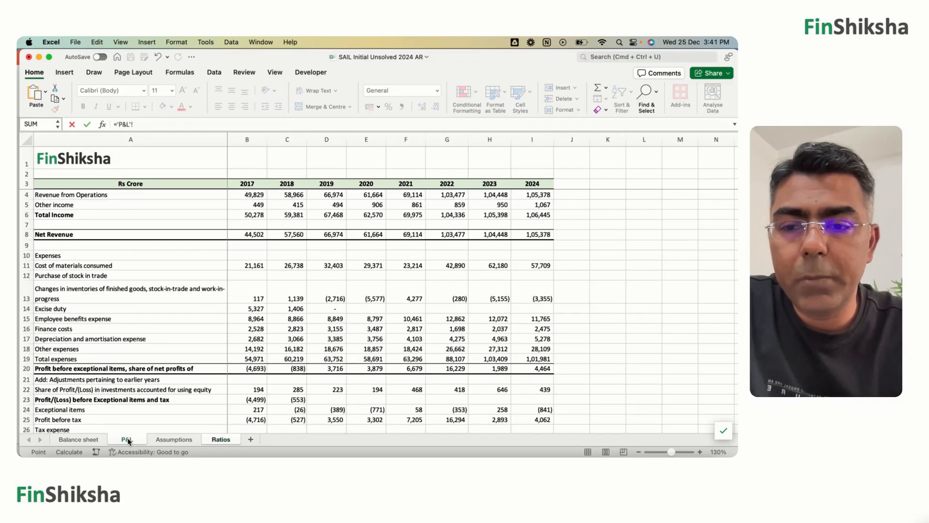
scroll(238, 381, "down", 5)
scroll(237, 381, "down", 2)
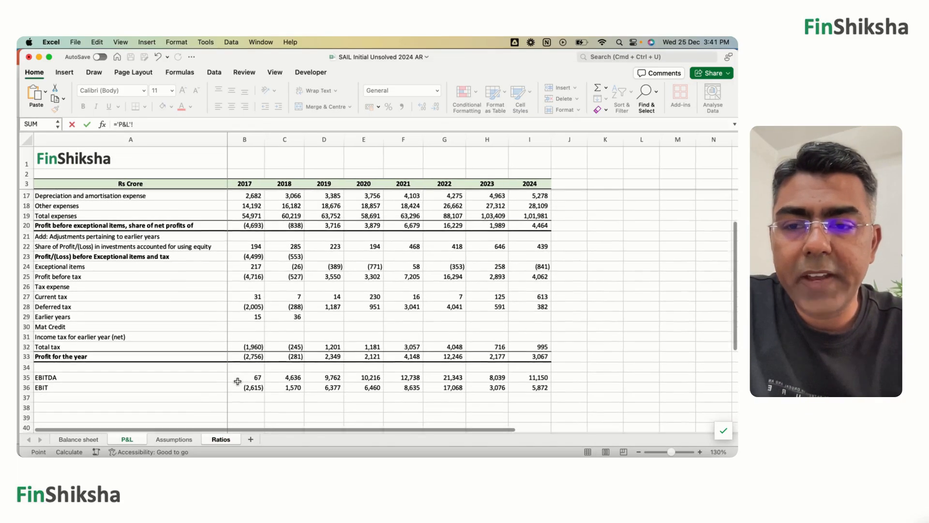
scroll(237, 380, "up", 1)
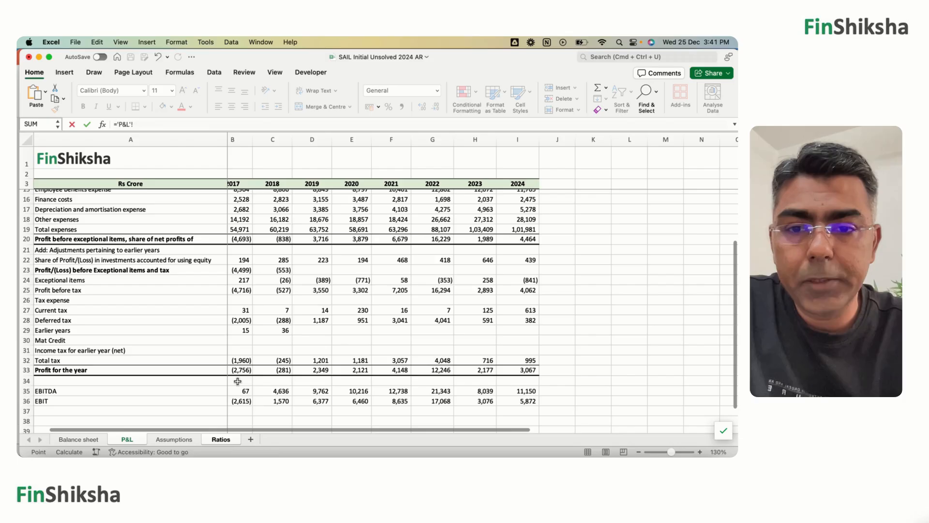
left_click(268, 372)
type("/")
scroll(267, 371, "up", 7)
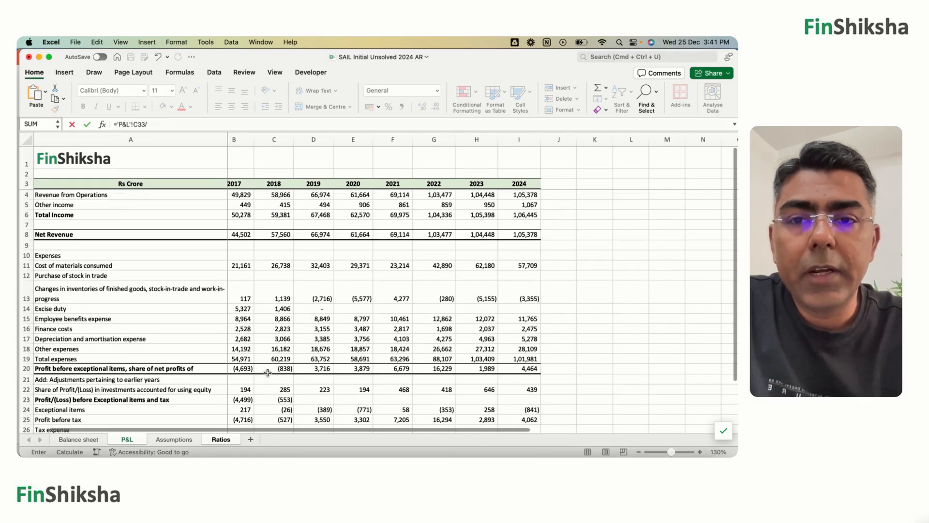
left_click(279, 215)
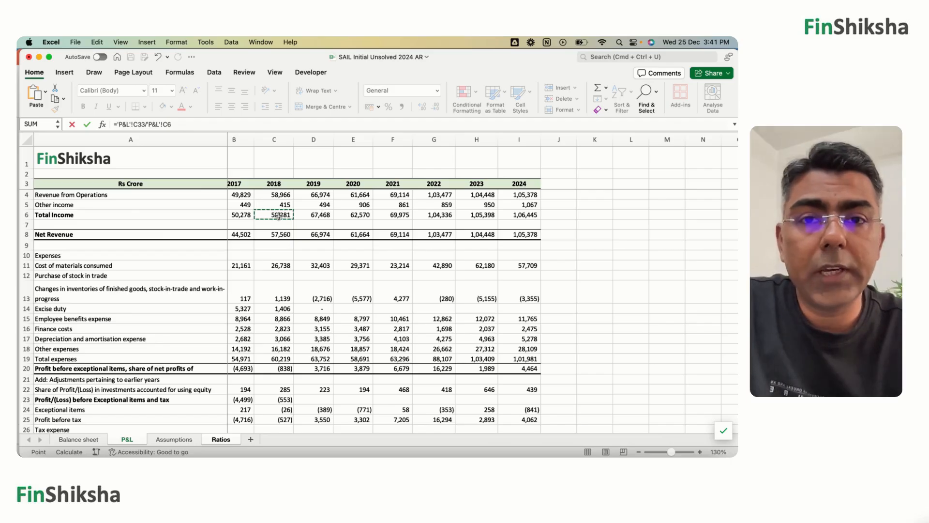
key("Return")
- Format the 2018 profitability ratios in C6:C8 as percentages with one decimal place
key("Up")
key("Up")
key("Up")
key("shift+Down")
key("shift+Down")
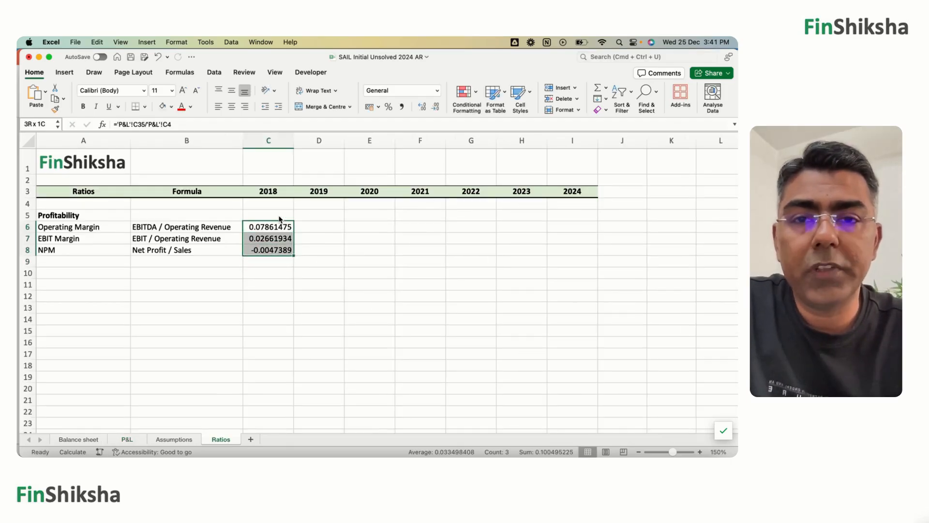
key("super+shift+5")
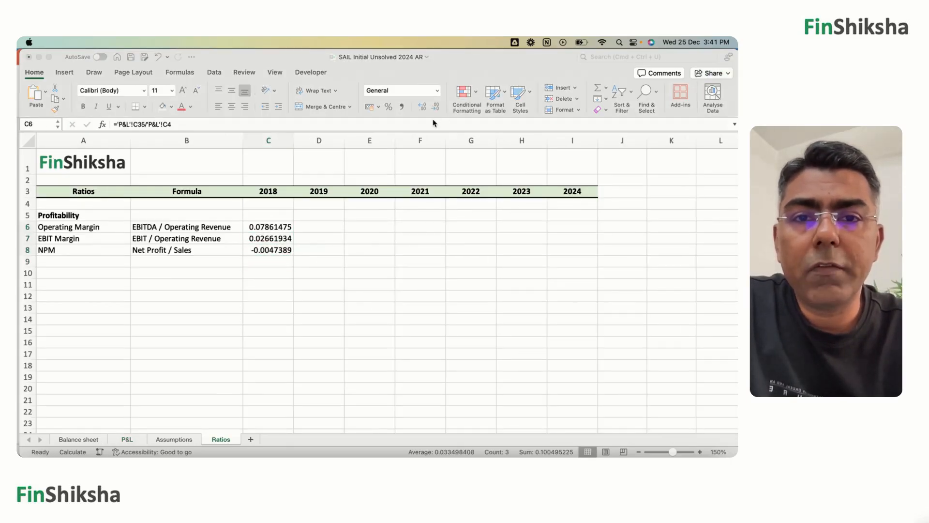
key("Escape")
left_click(388, 107)
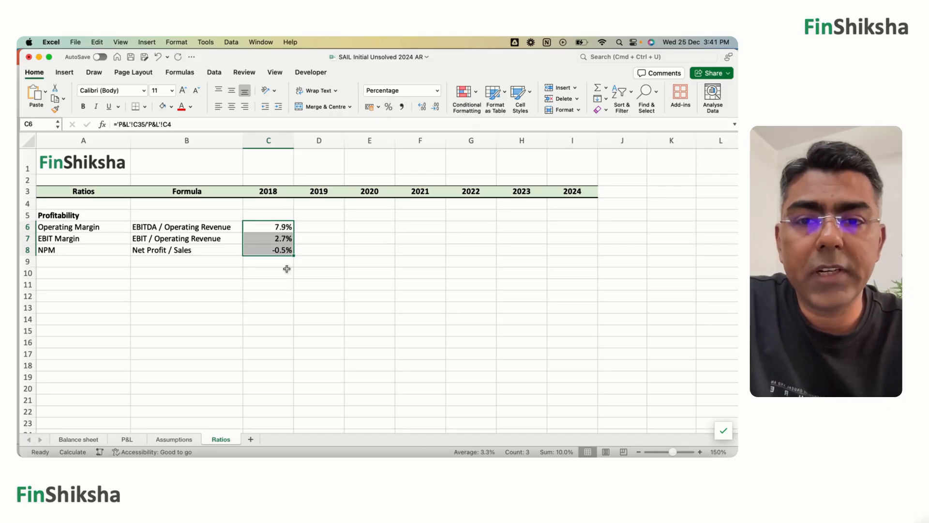
- Fill the three profitability ratio formulas from C6:C8 across through 2024, up to column I
left_click_drag(294, 256, 555, 263)
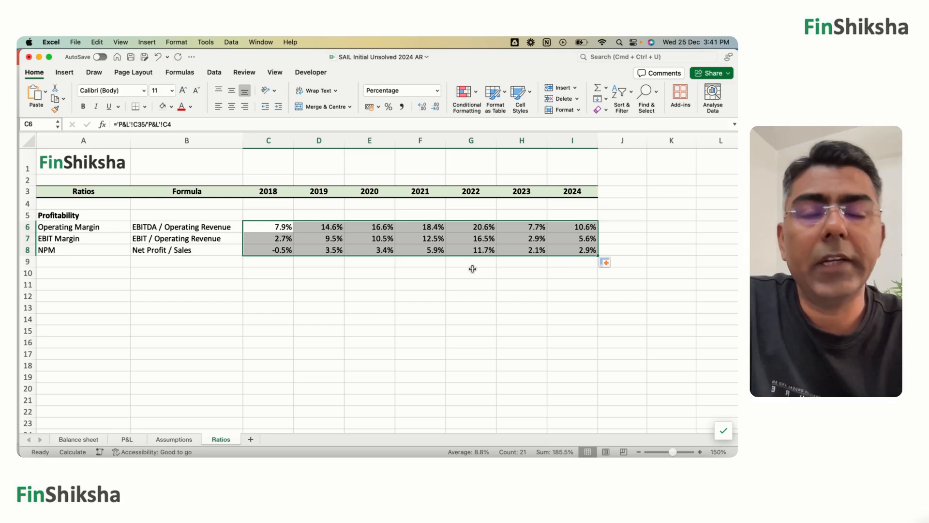
key("super+Tab")
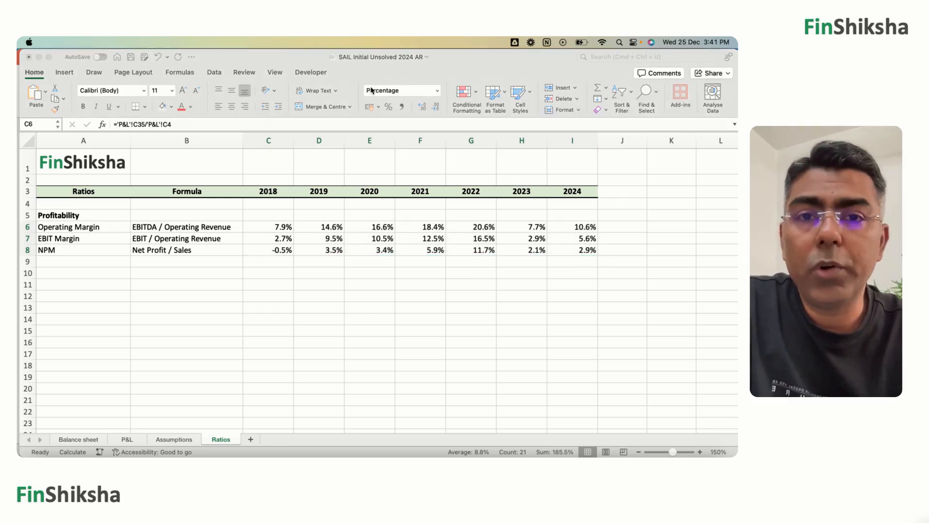
key("super+Tab")
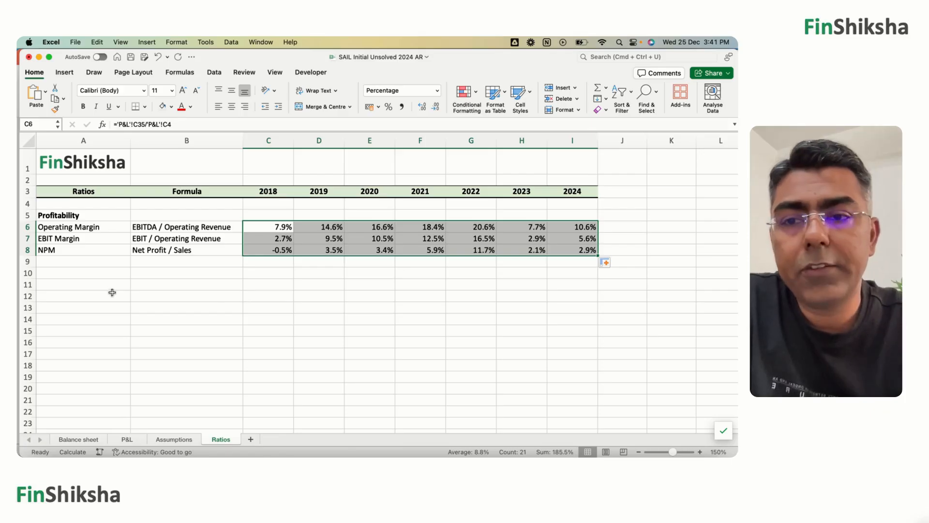
- Enter the section heading "Return Ratios" in A10 and the ratio label "Return of Equity" in A11
left_click(91, 273)
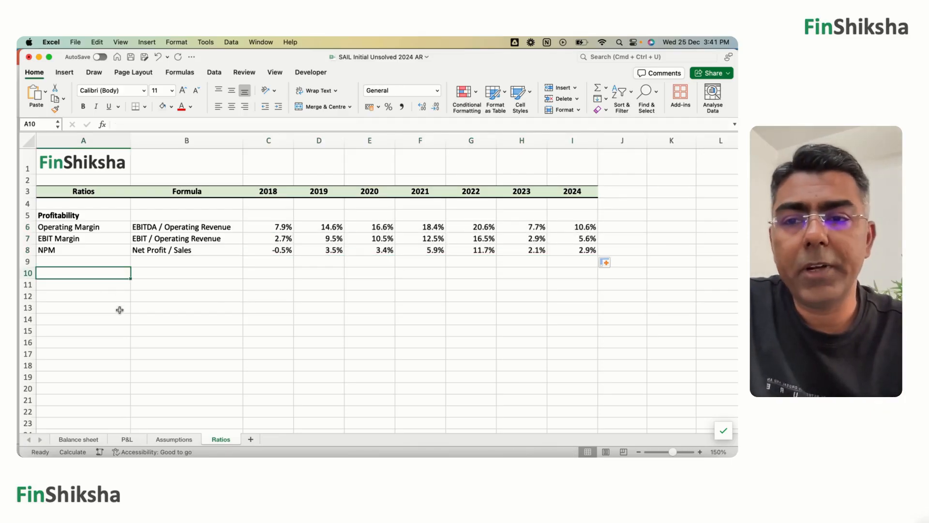
type("Return Ratios")
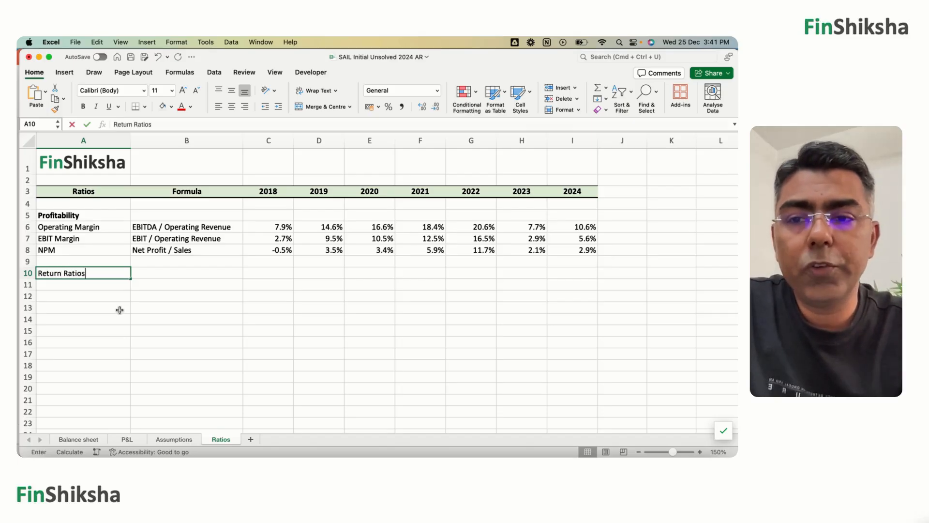
key("Return")
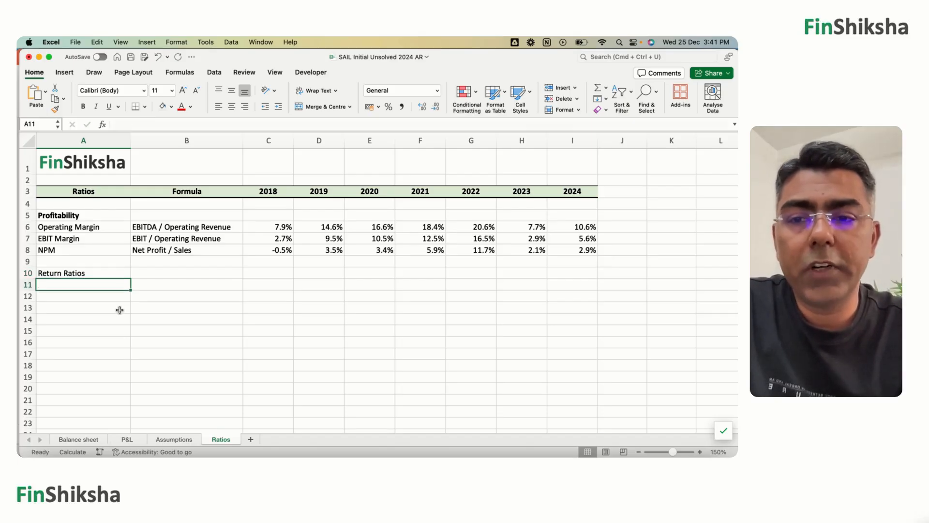
type("ROE")
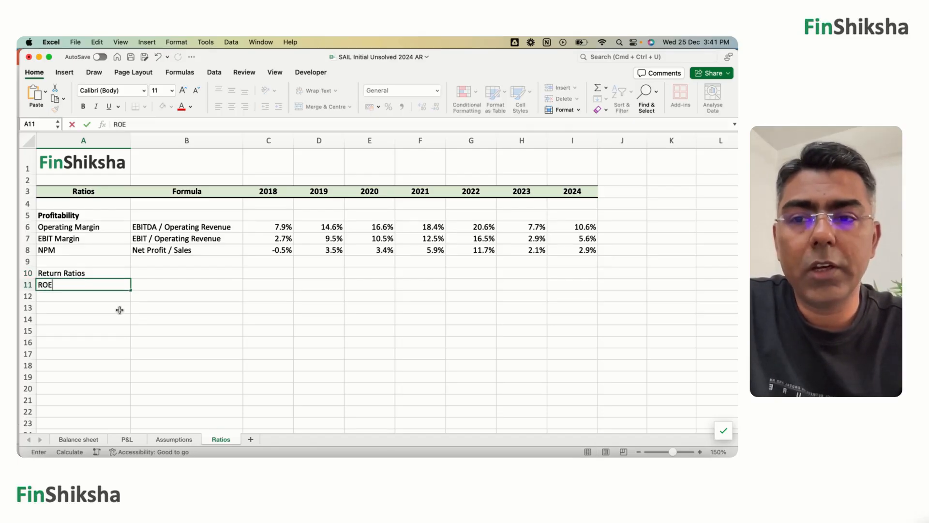
key("BackSpace")
key("BackSpace")
type("eturn of Equity")
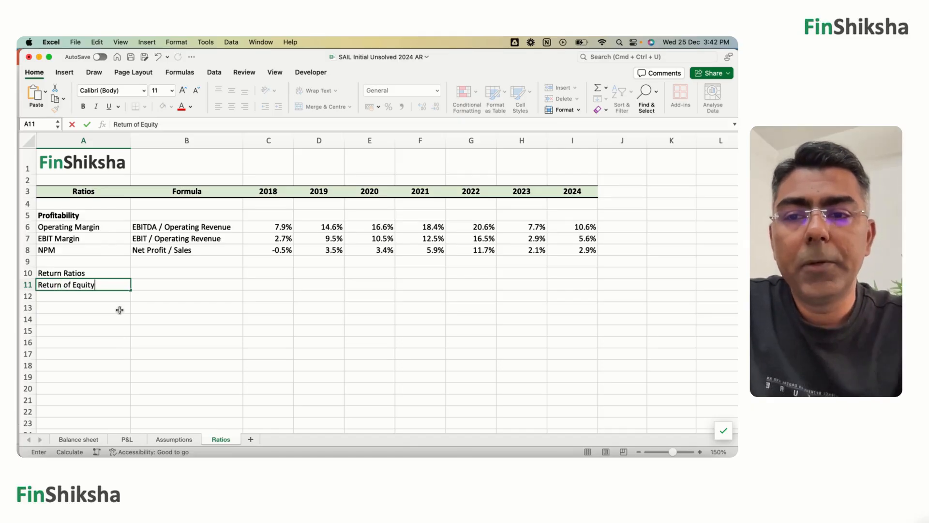
key("Return")
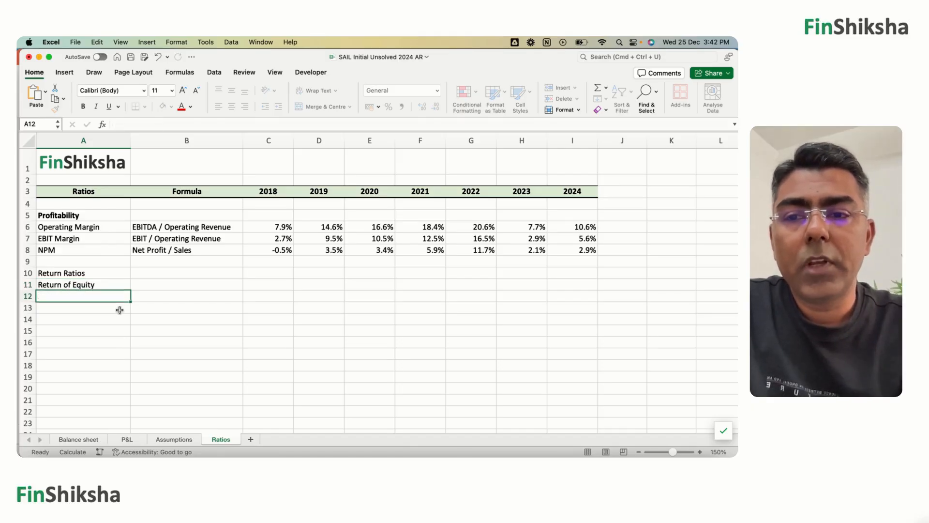
- Correct the label in A11 to read "Return on Equity"
key("Up")
left_click(139, 126)
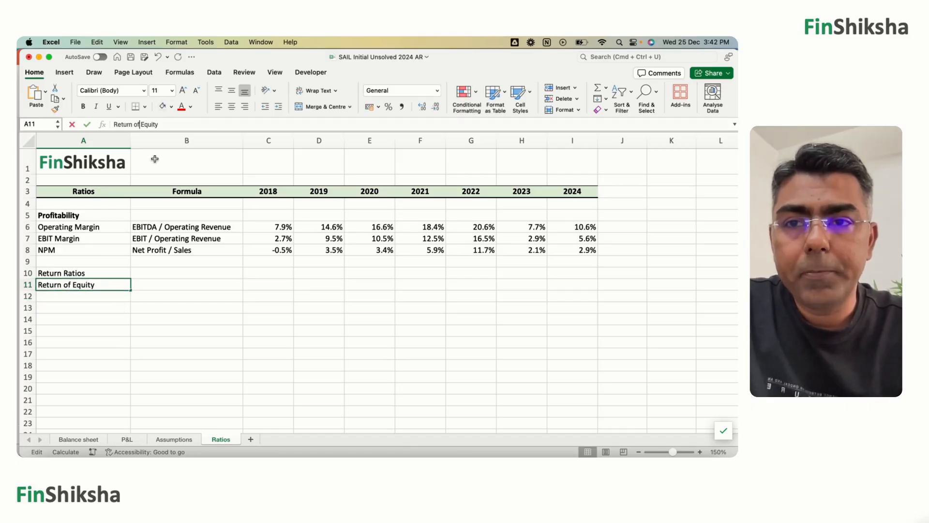
key("BackSpace")
type("n")
key("Return")
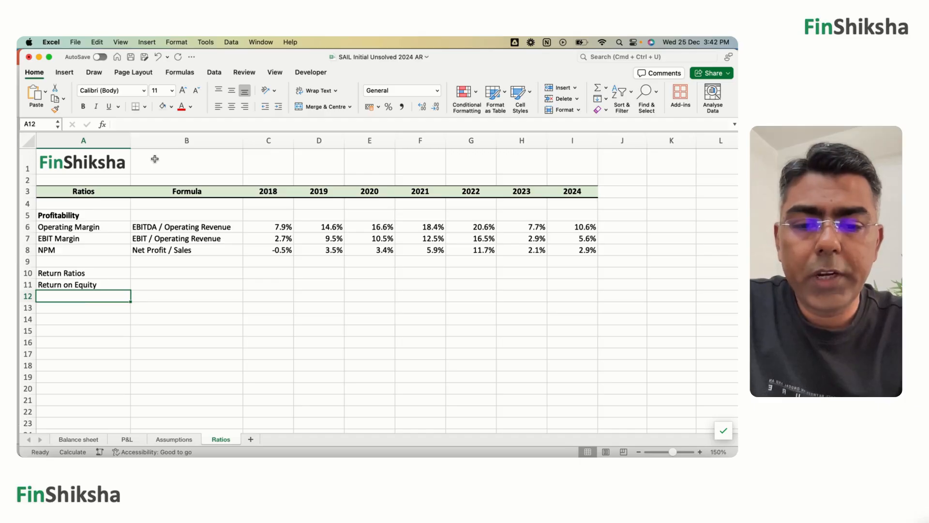
- Enter the ratio label "Return on Capital Employed" in A12
type("Retur")
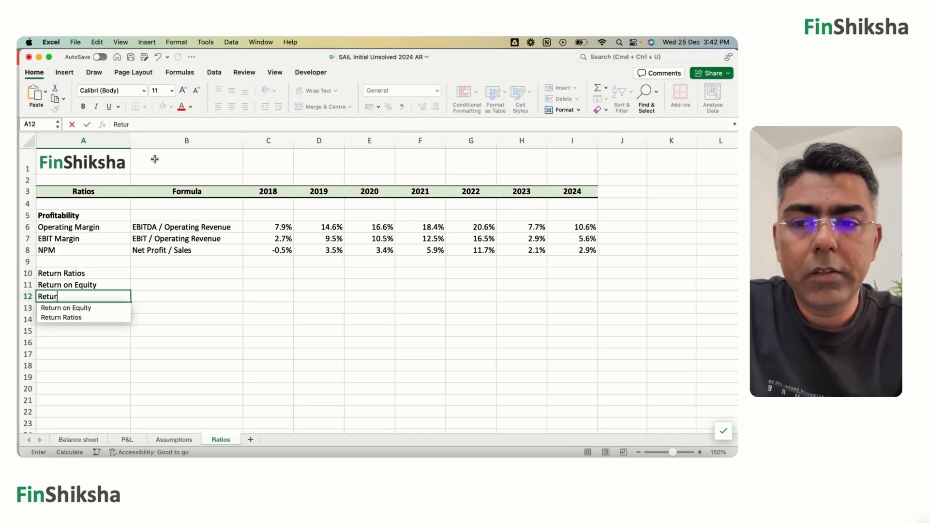
type("n on Capital Employed")
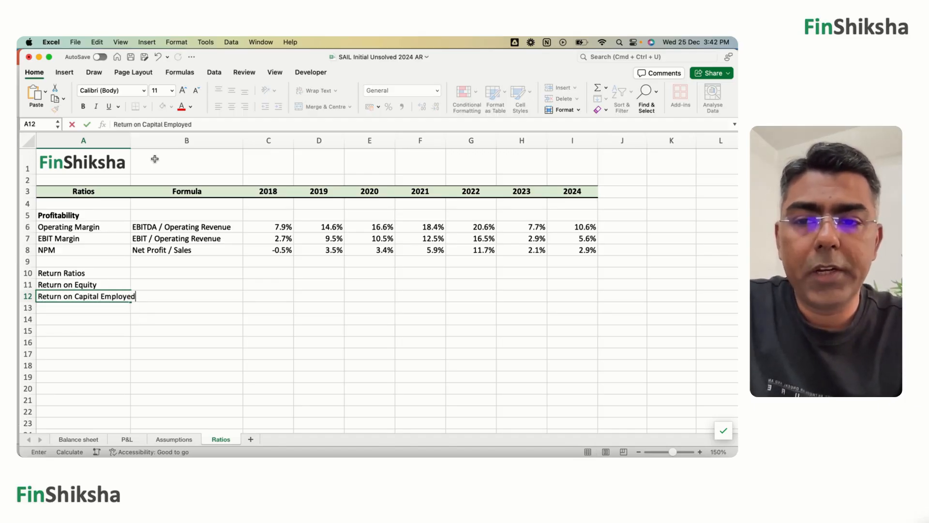
key("Tab")
- Describe the return ratio formulas as "Net Profit / equity" in B11 and "EBIT / (Equity + Debt)" in B12
key("Up")
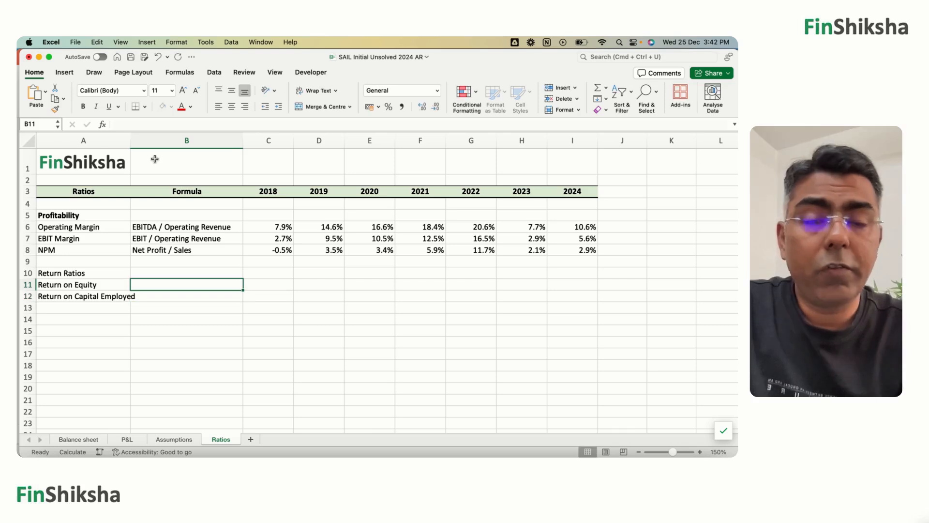
type("Net Pr")
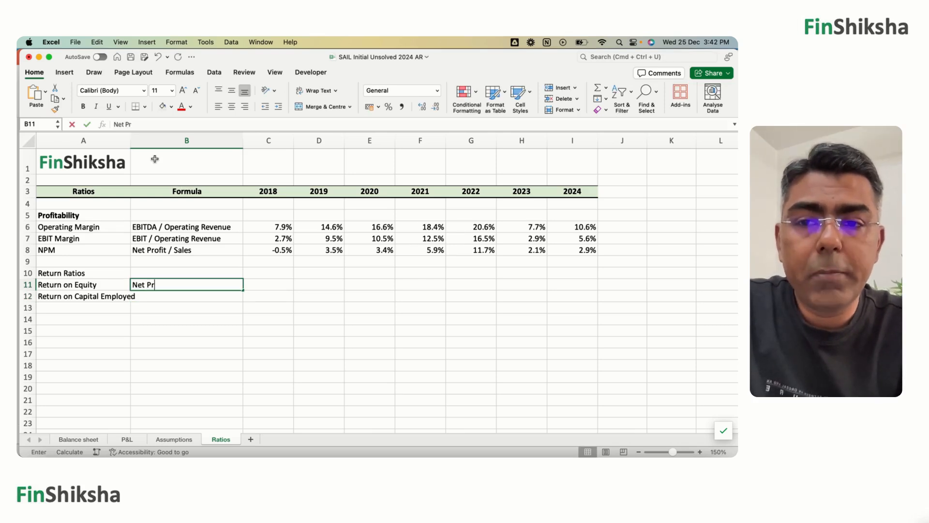
type("ofit / equity")
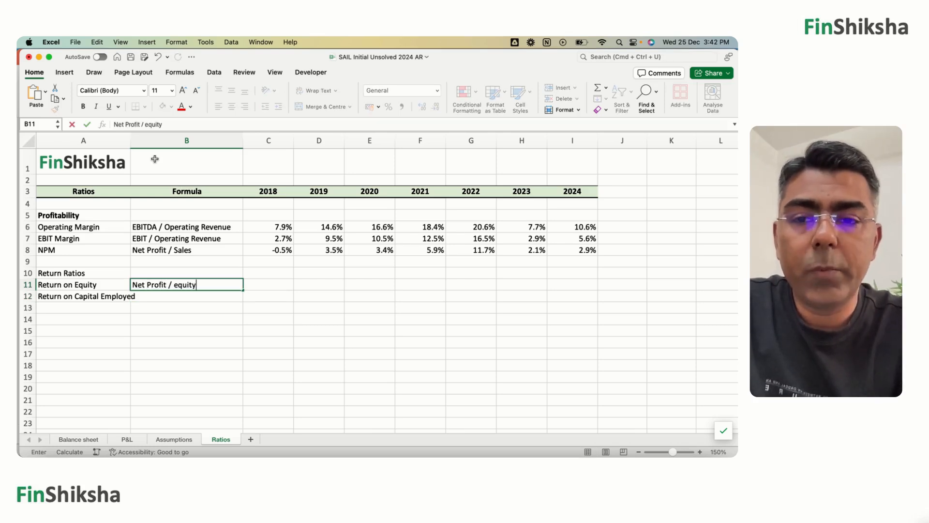
key("Return")
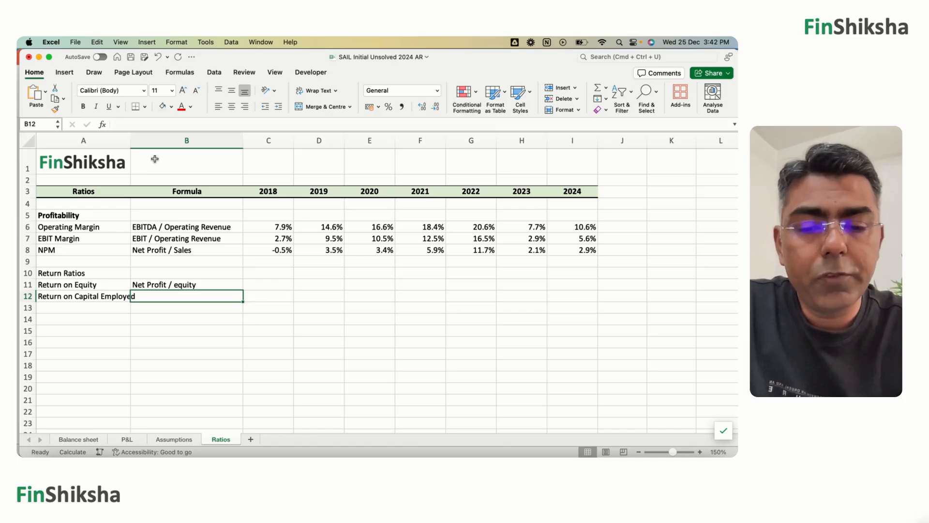
type("EBIT / (Equity +")
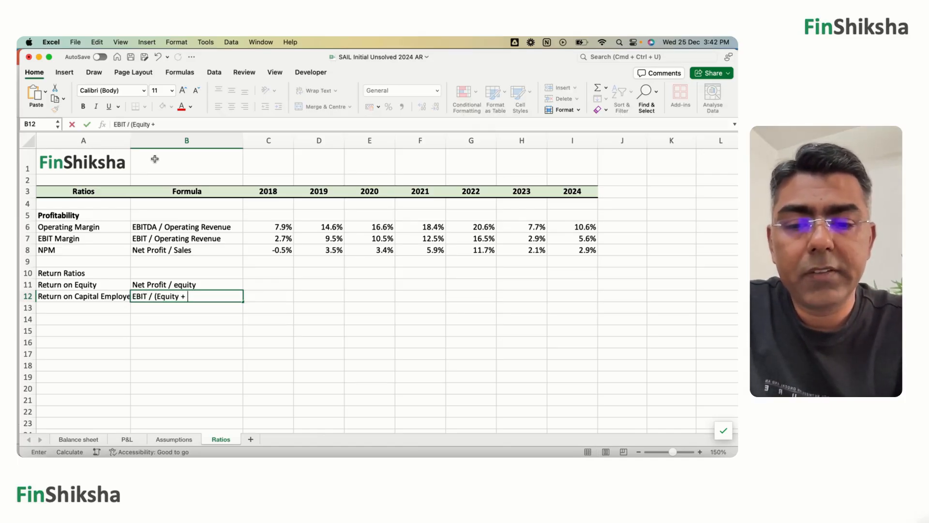
type(" Debt)")
key("Tab")
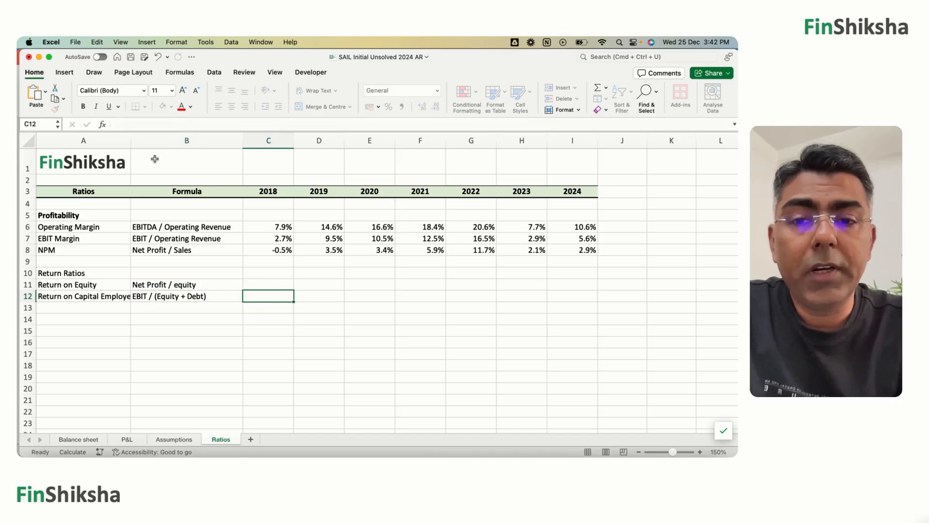
- Calculate the 2018 Return on Equity in C11 as P&L profit for the year (C33) divided by Balance sheet total equity (C40)
key("Up")
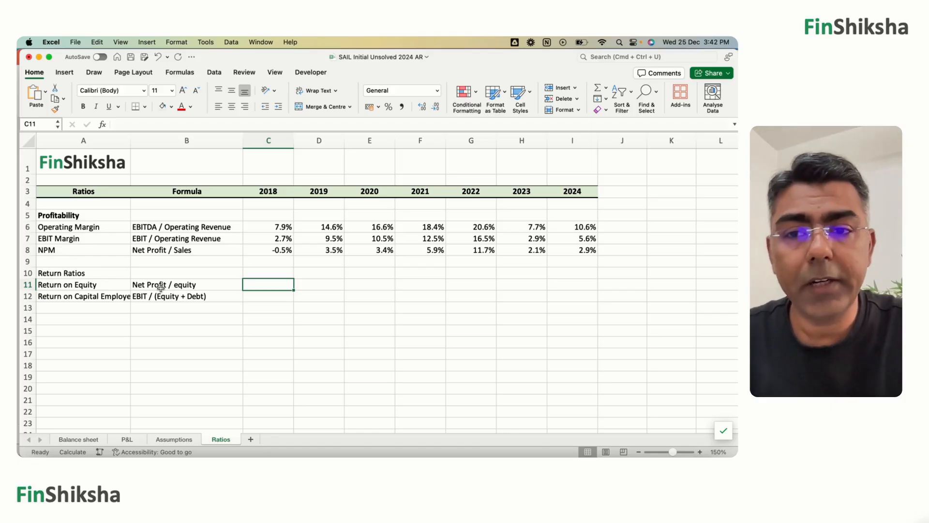
type("=")
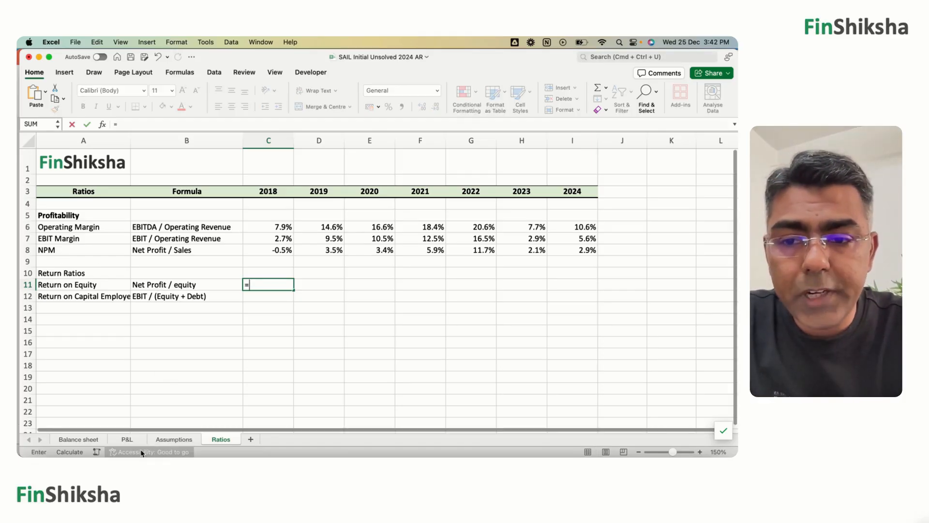
left_click(126, 439)
scroll(280, 377, "down", 2)
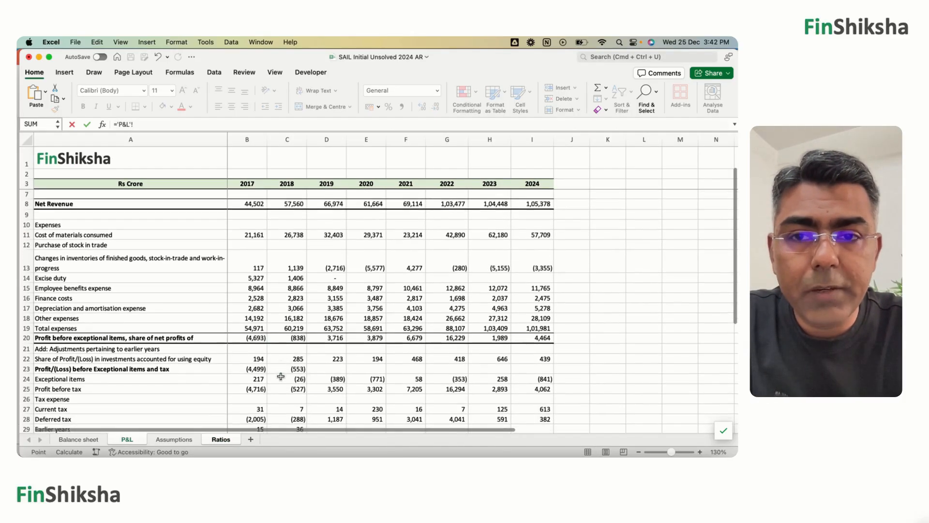
scroll(281, 376, "down", 4)
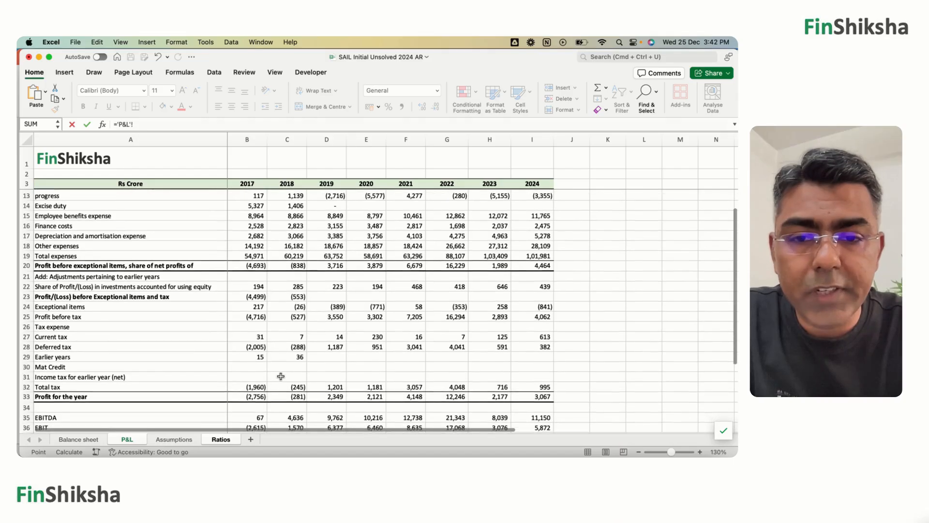
scroll(280, 376, "down", 1)
left_click(279, 387)
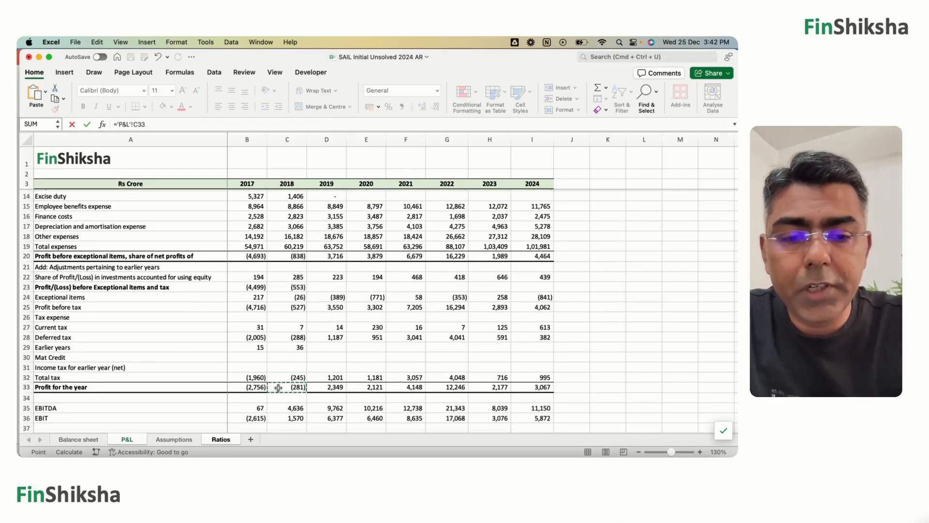
type("/(")
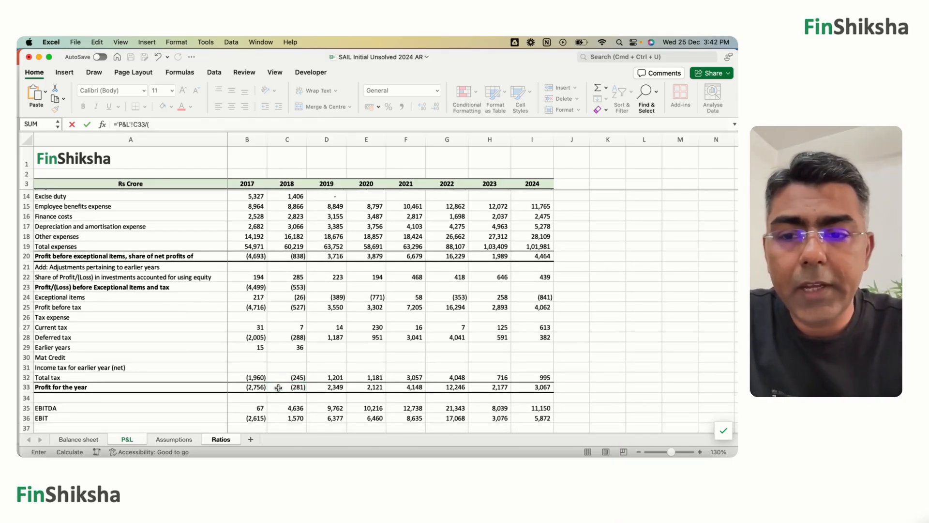
left_click(79, 439)
scroll(217, 356, "down", 10)
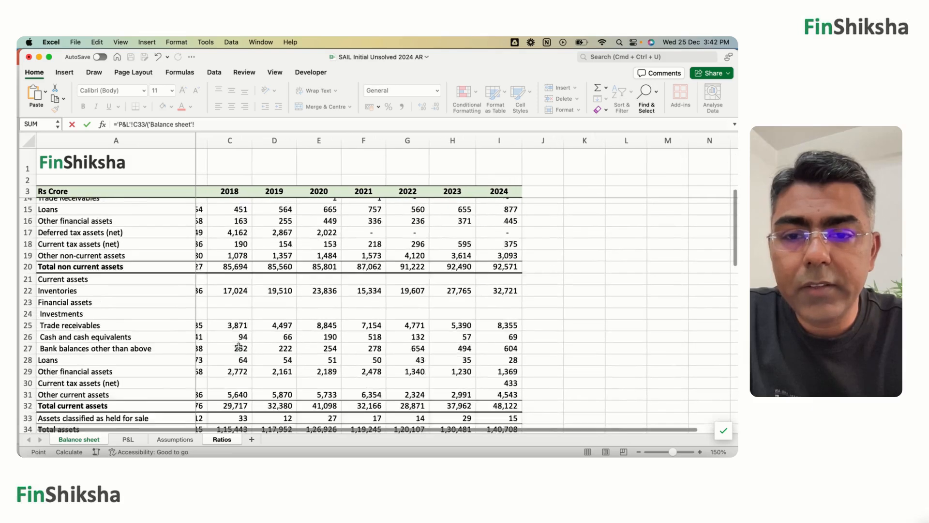
scroll(239, 346, "left", 1)
scroll(239, 346, "down", 3)
scroll(238, 346, "left", 1)
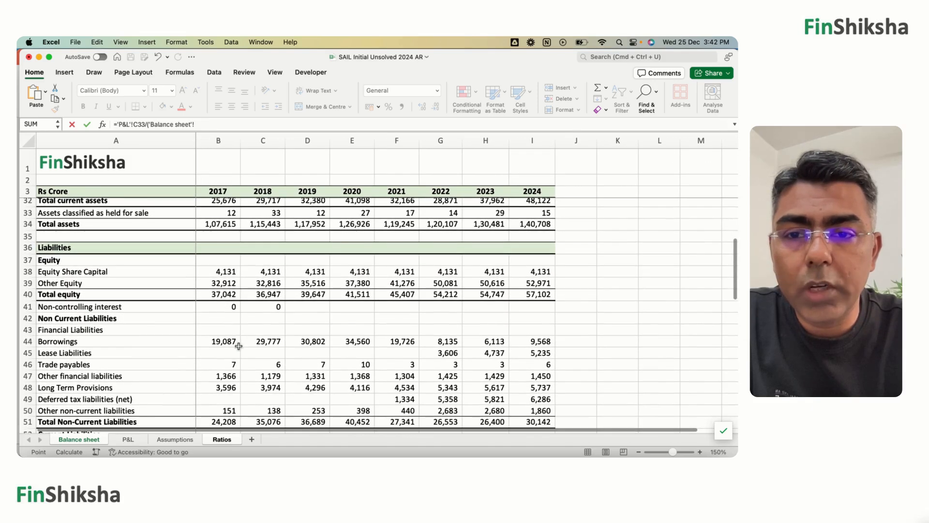
left_click(252, 296)
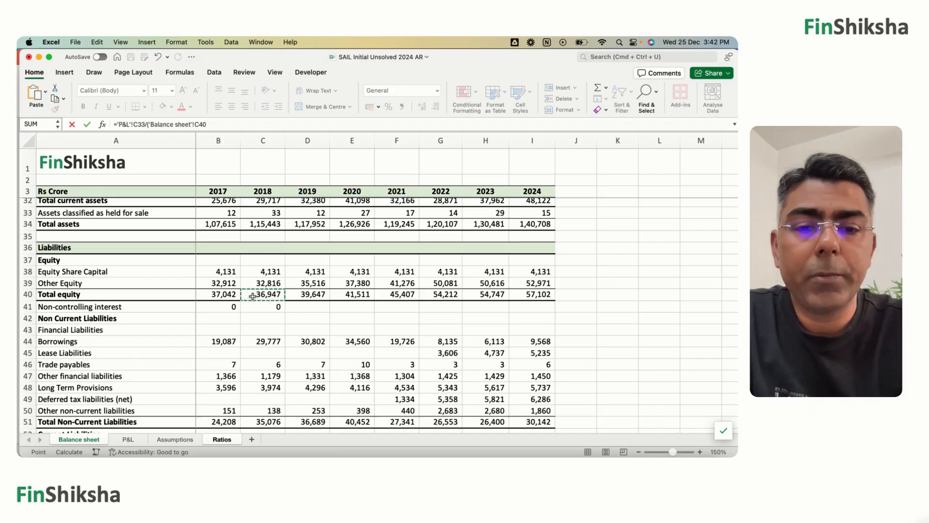
key("Return")
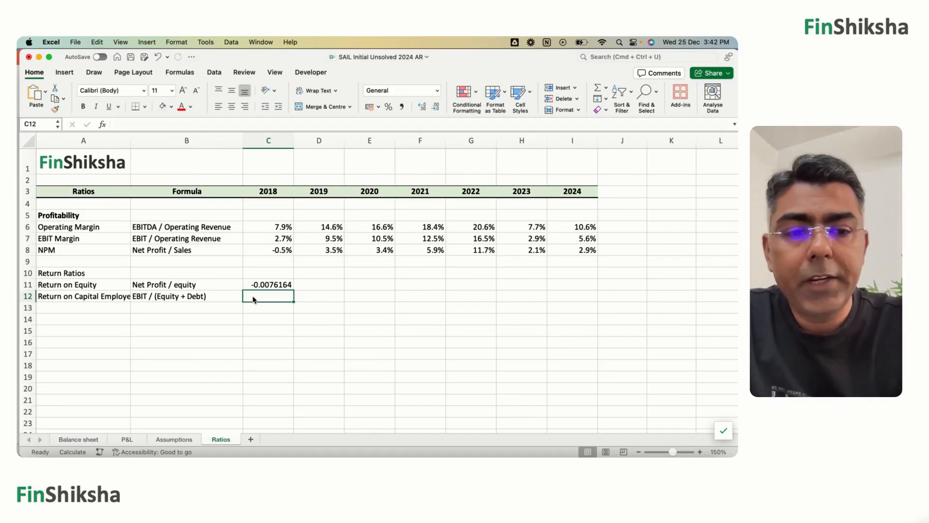
- Calculate the 2018 Return on Capital Employed in C12 as P&L EBIT (C36) divided by Balance sheet total equity plus non-current and current borrowings (C40+C44+C54)
type("=")
left_click(127, 439)
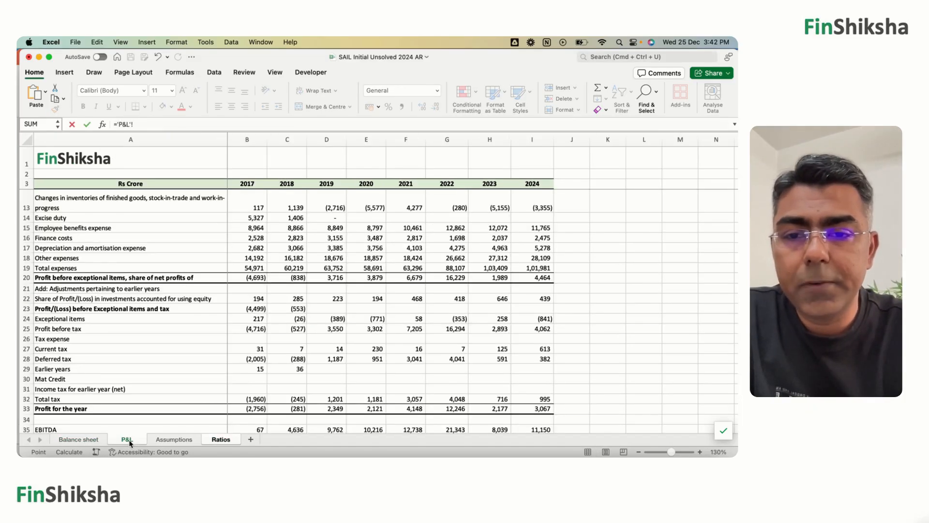
scroll(232, 382, "down", 3)
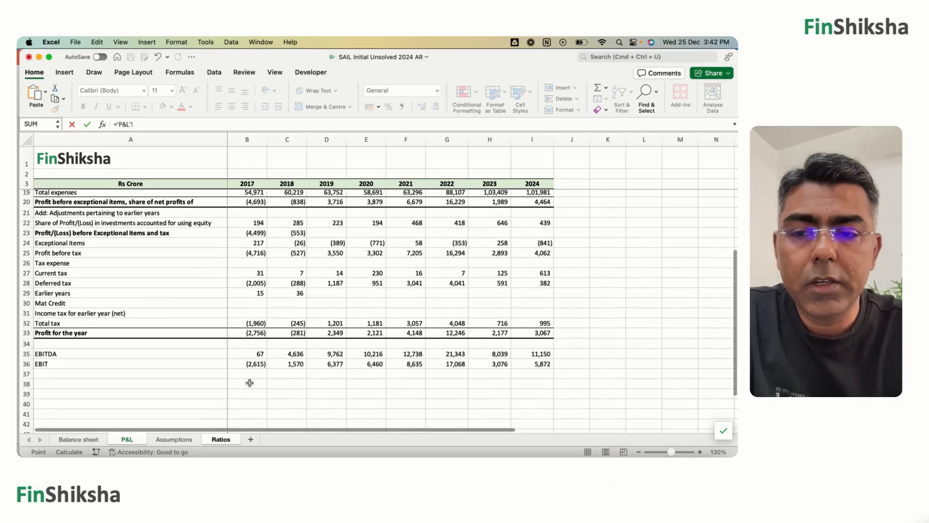
left_click(294, 361)
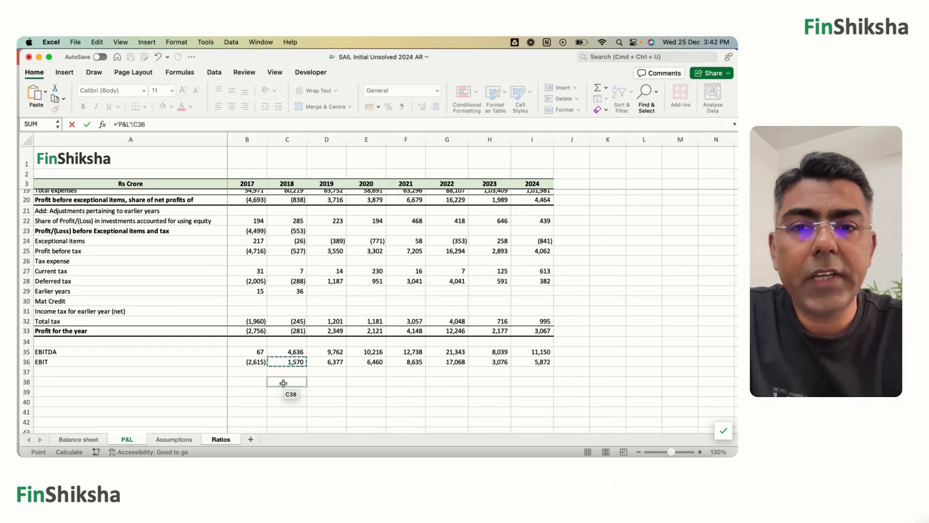
type("/(")
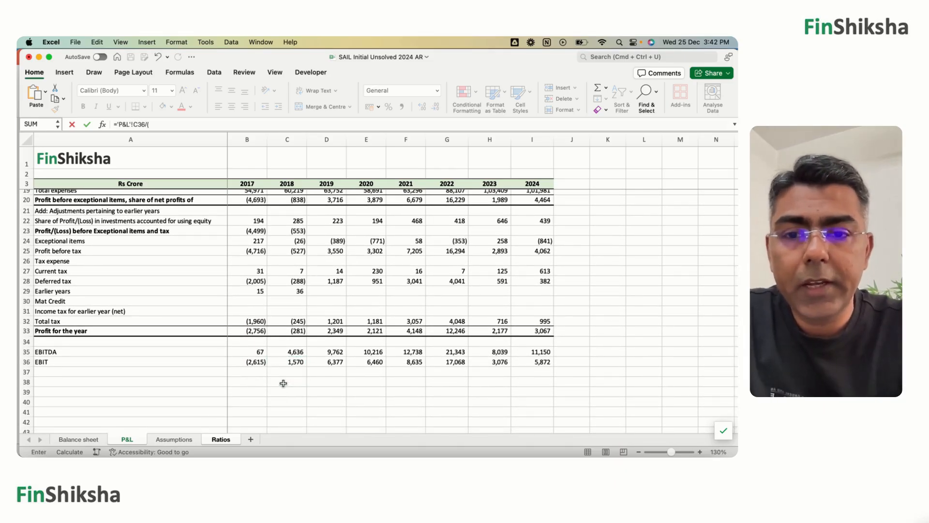
left_click(79, 438)
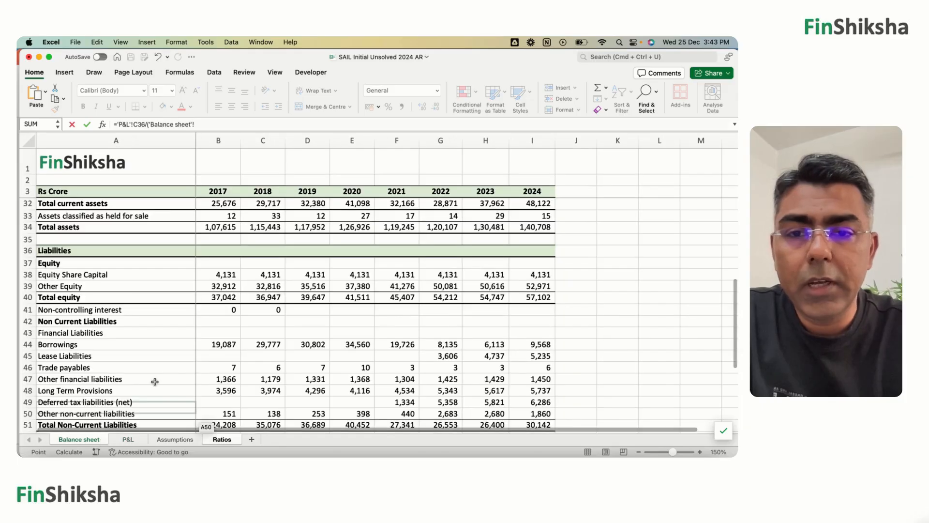
left_click(261, 297)
type("+")
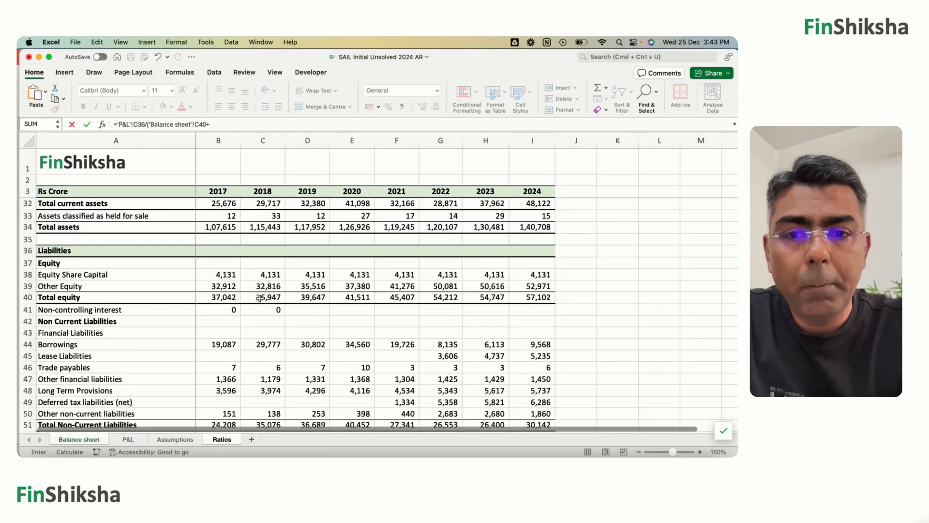
left_click(262, 345)
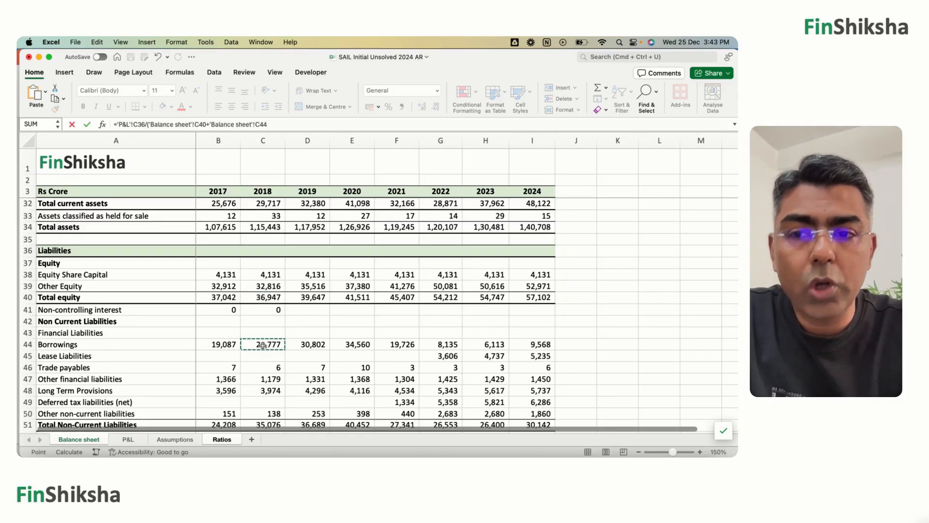
type("+")
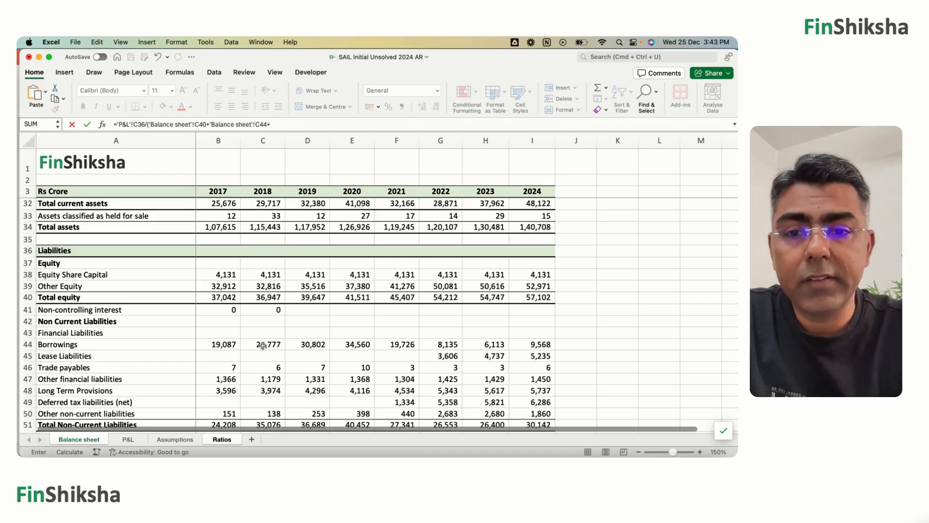
scroll(262, 345, "down", 5)
left_click(260, 366)
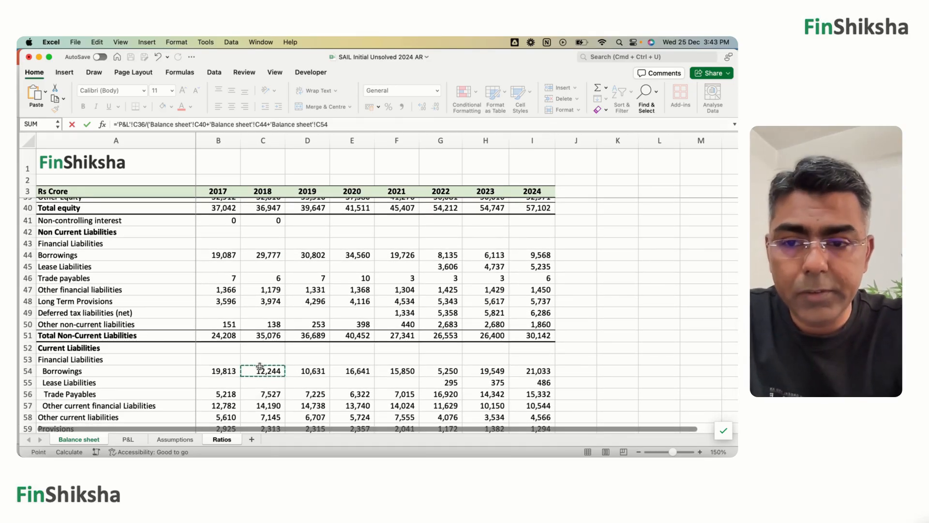
type(")")
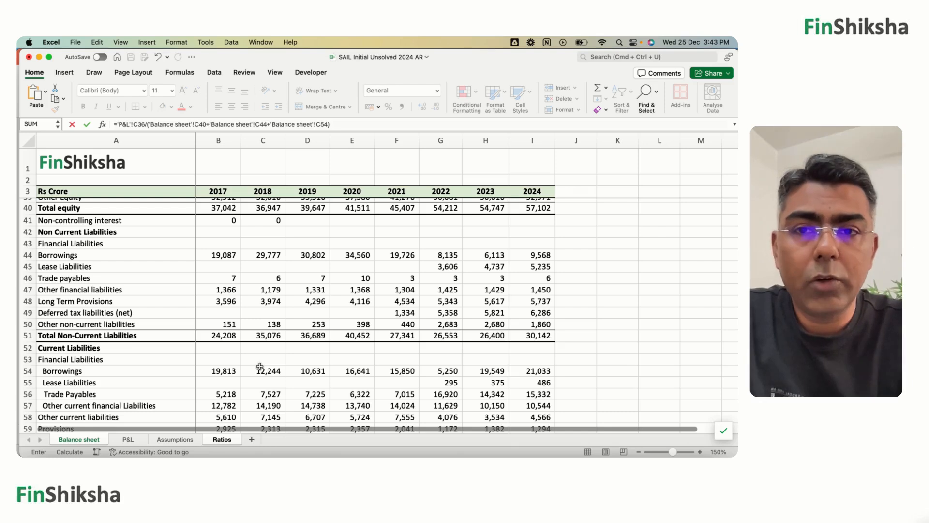
key("Return")
- Format C11:C12 as percentages with one decimal and fill both return ratio formulas across through 2024 in column I
key("Up")
key("Up")
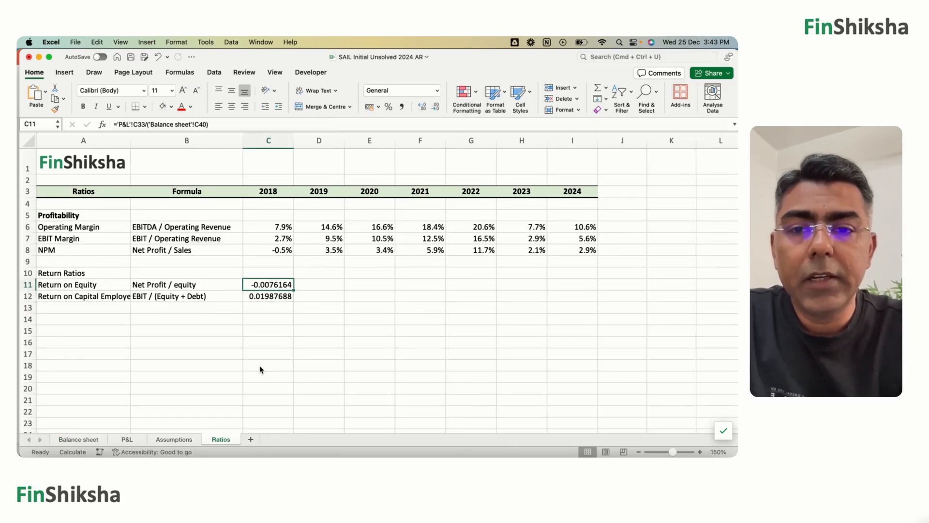
key("shift+Down")
key("super+1")
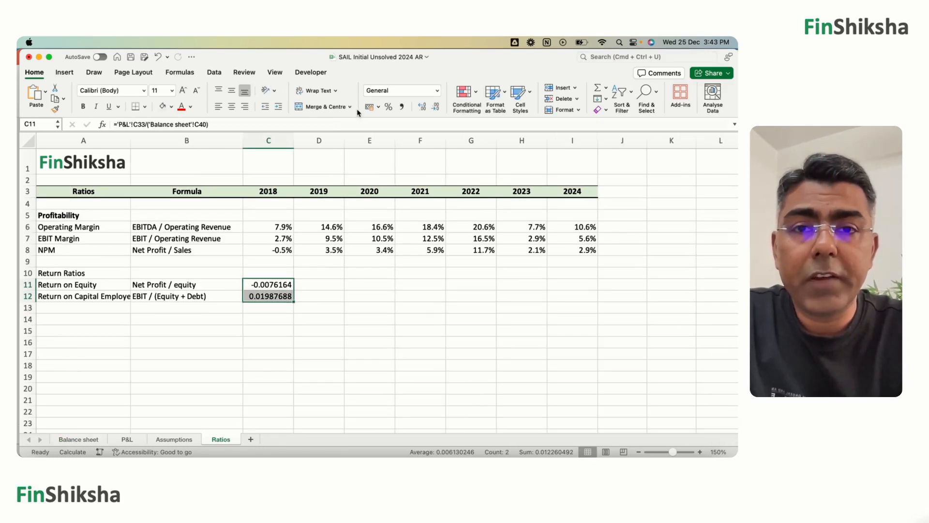
key("Escape")
left_click(388, 107)
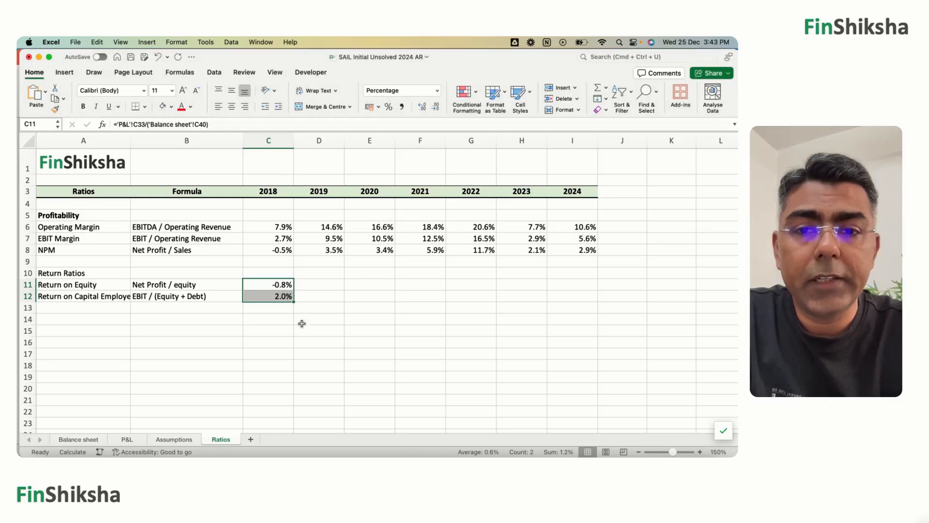
left_click_drag(293, 302, 581, 309)
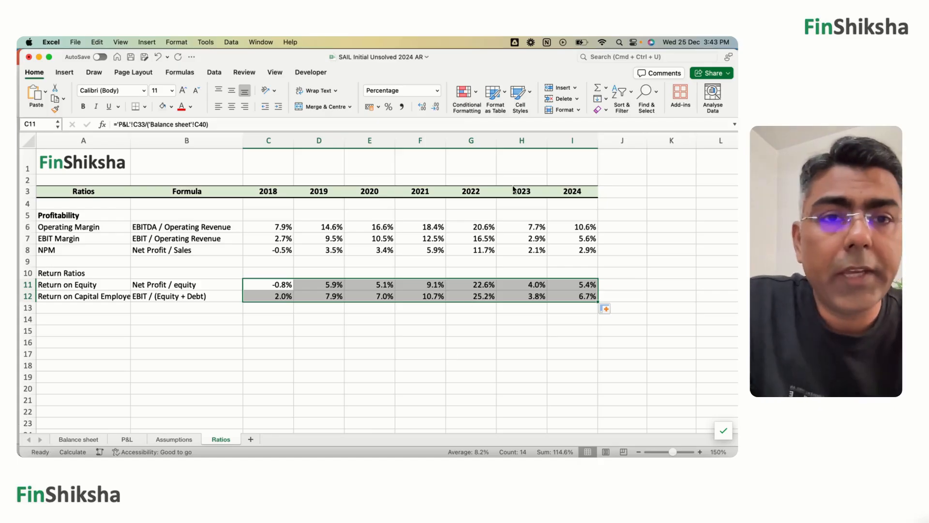
key("super+Tab")
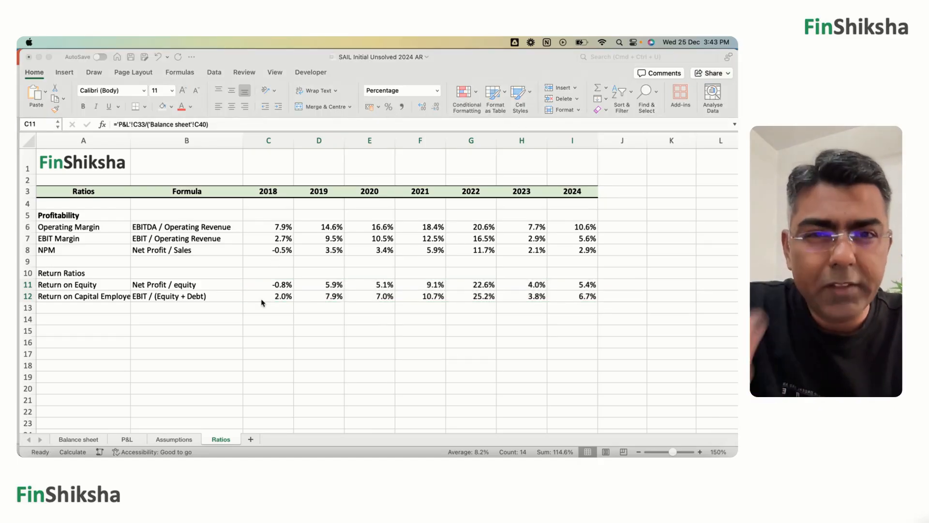
key("super+Tab")
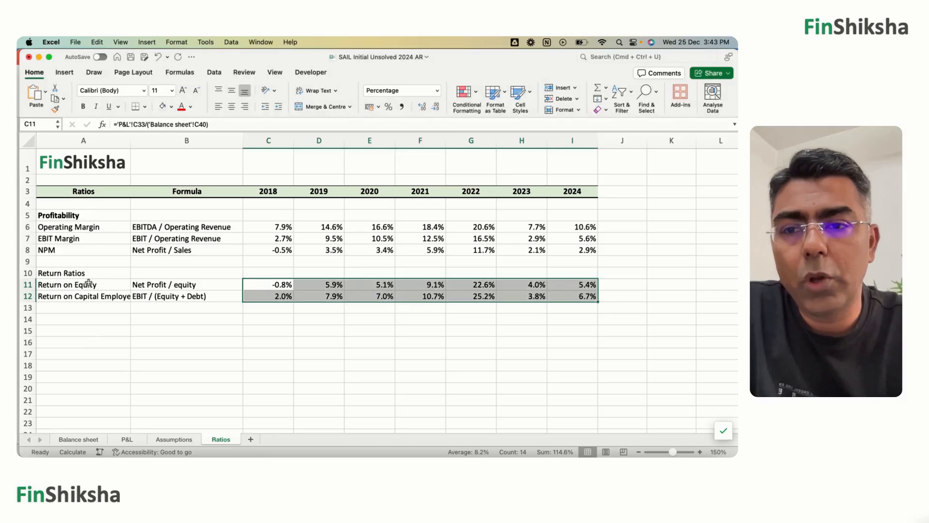
- Bold the "Return Ratios" heading in A10 and enter the section heading "Debt Ratios" in A14
left_click(87, 275)
key("super+b")
key("Down")
key("Down")
key("Down")
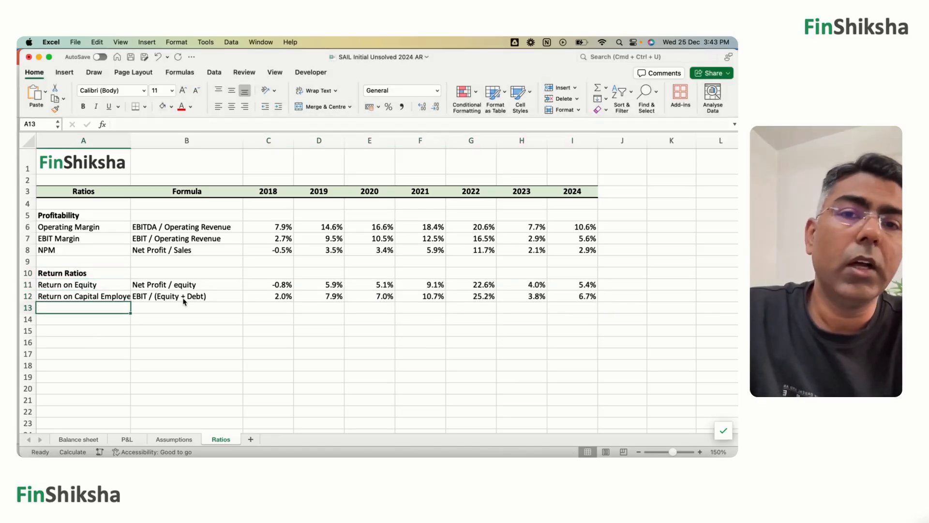
key("Down")
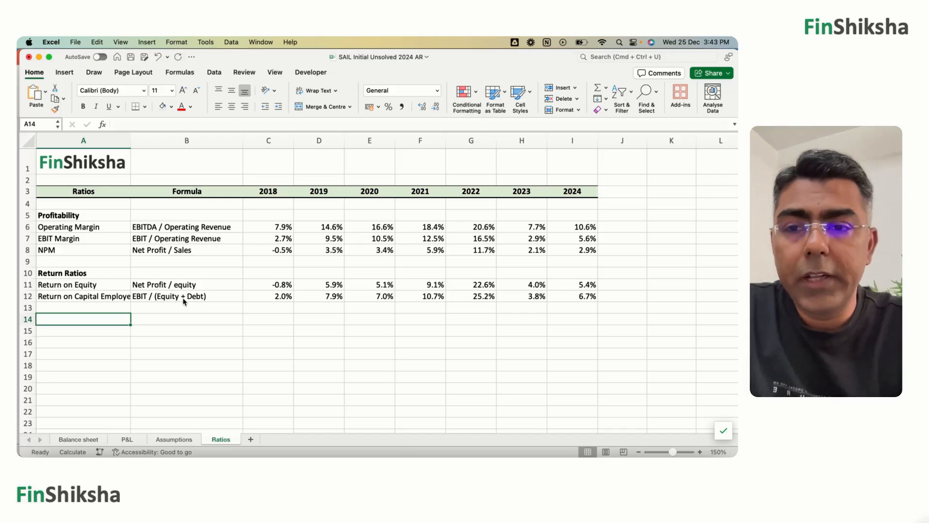
type("Debt Ratios")
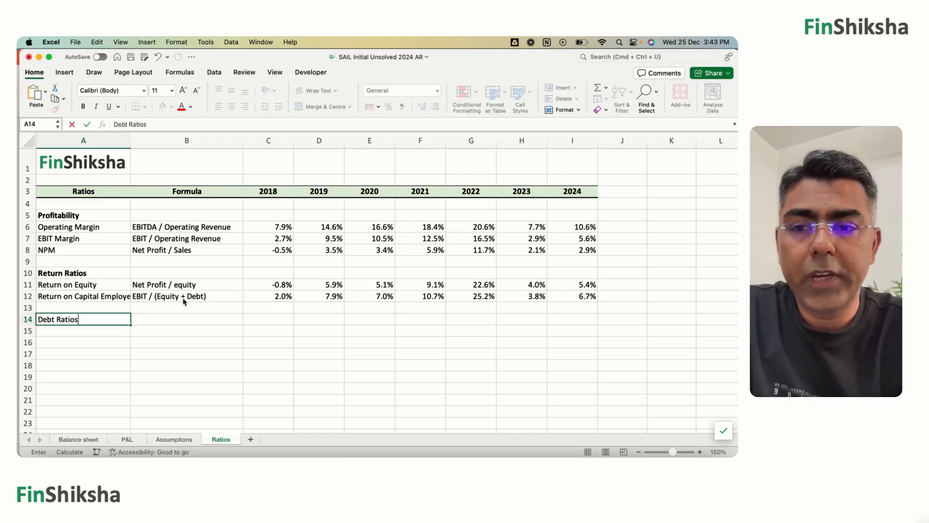
key("Return")
- Enter the ratio labels "Debt / Equity" in A15 and "Interest Coverage Ratio" in A16
type("Debt")
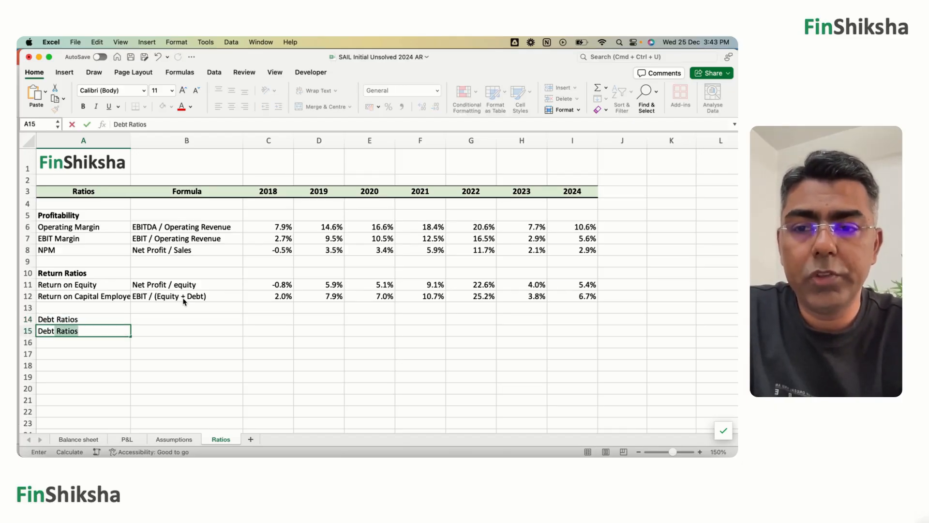
type(" / Equity")
key("Up")
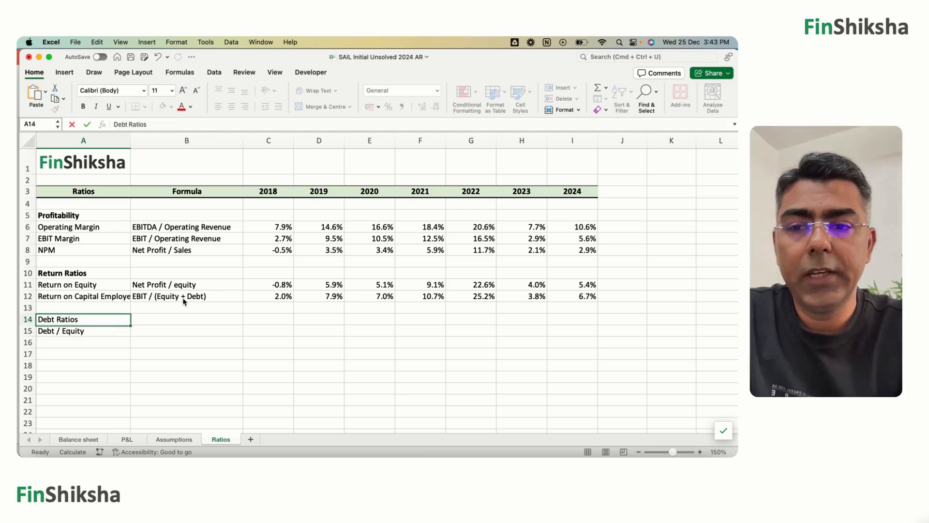
key("Down")
key("Down")
type("Int")
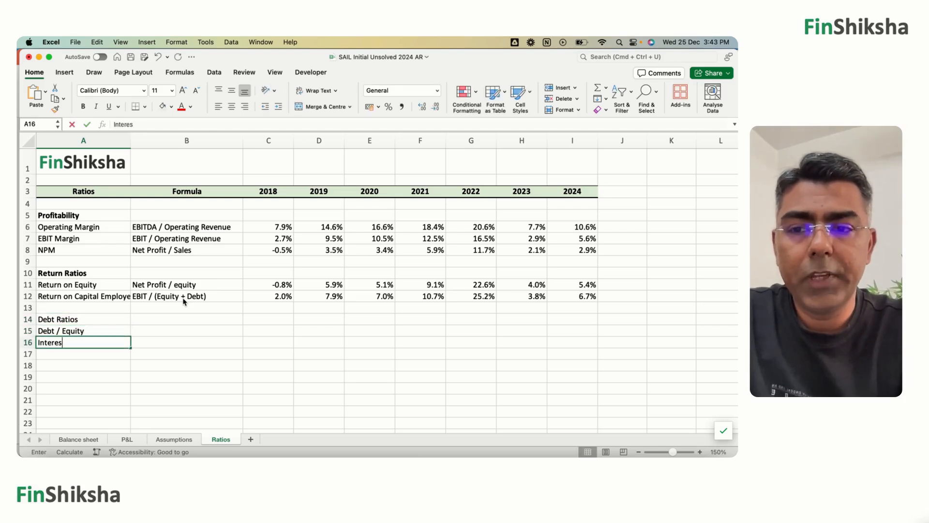
type("erest Coverage ")
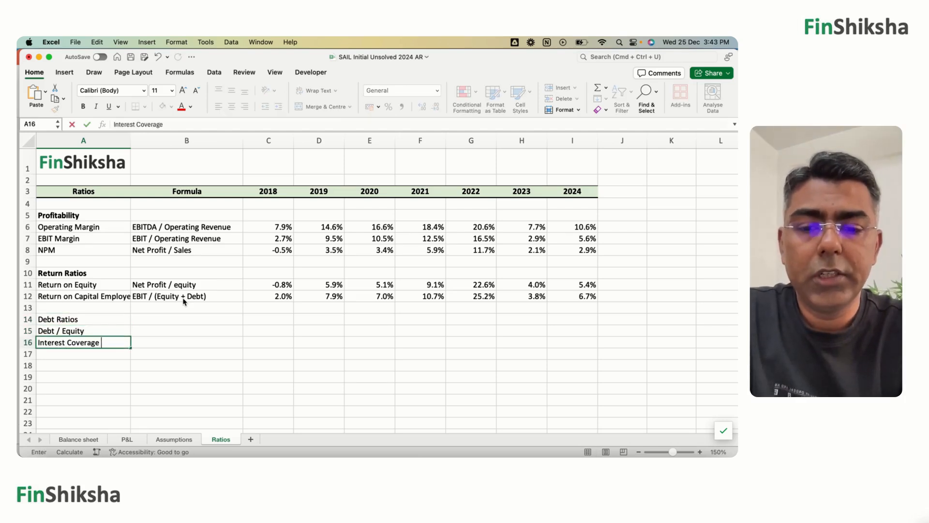
type("Ratio")
key("Tab")
- Enter the formula descriptions "Total Debt / Equity" in B15 and "EBIT / Interest" in B16
key("Up")
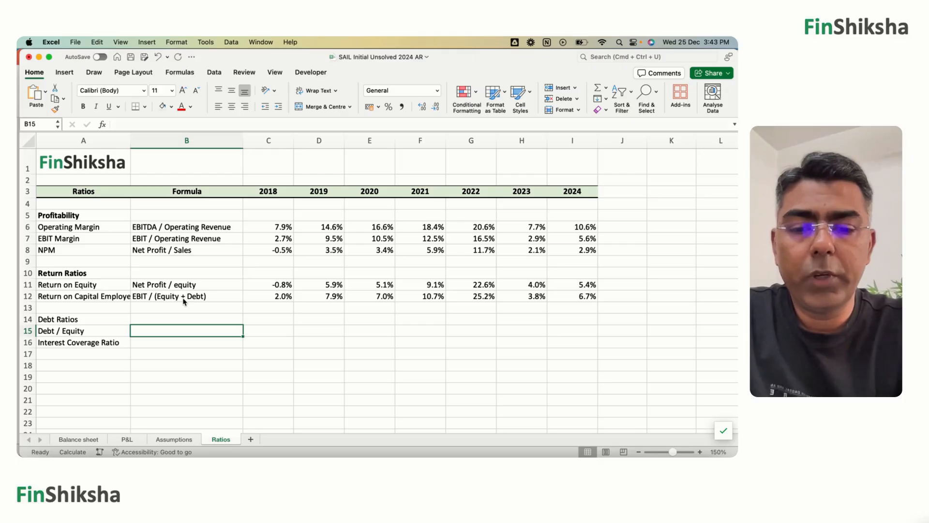
type("Total Debt")
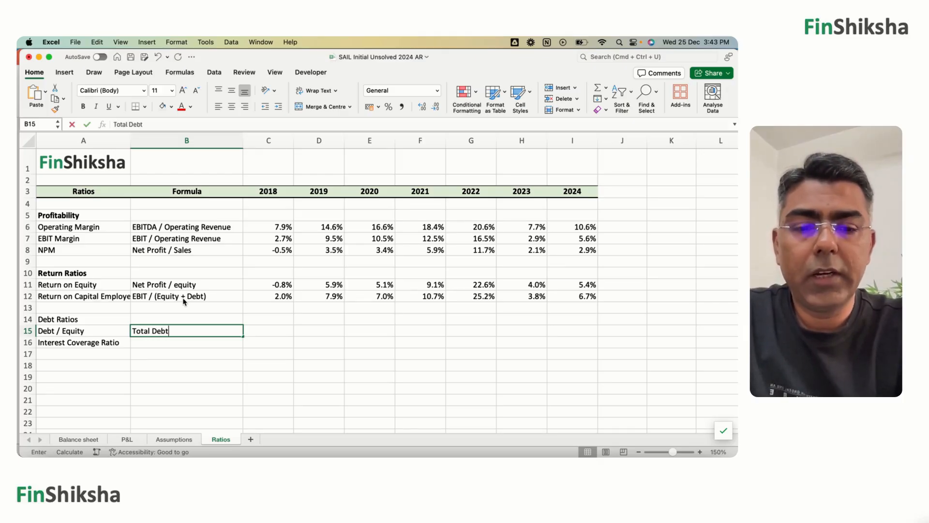
type(" / Equity")
key("Return")
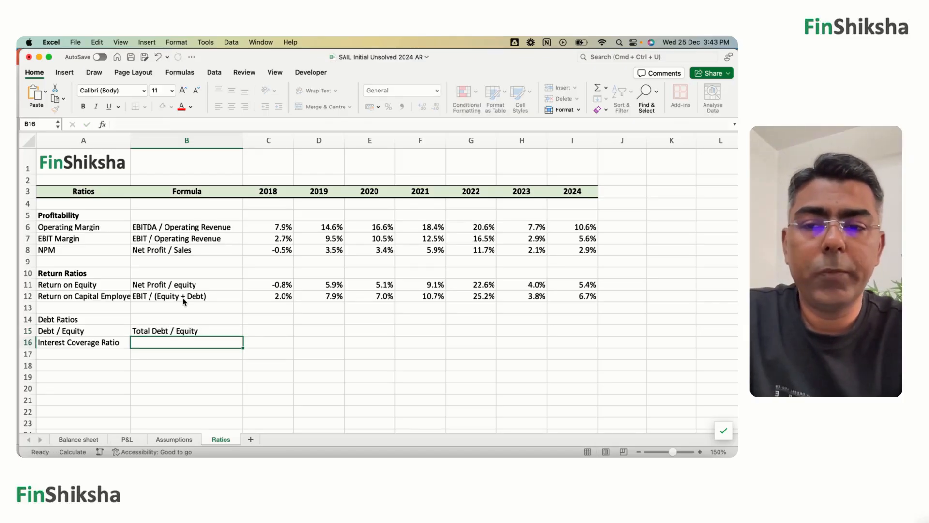
type("EBIT / ")
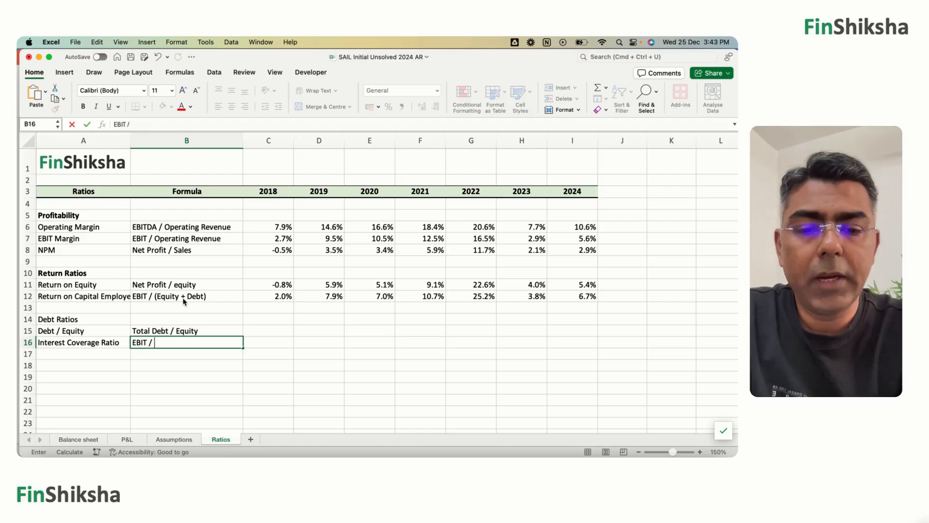
type("Interest")
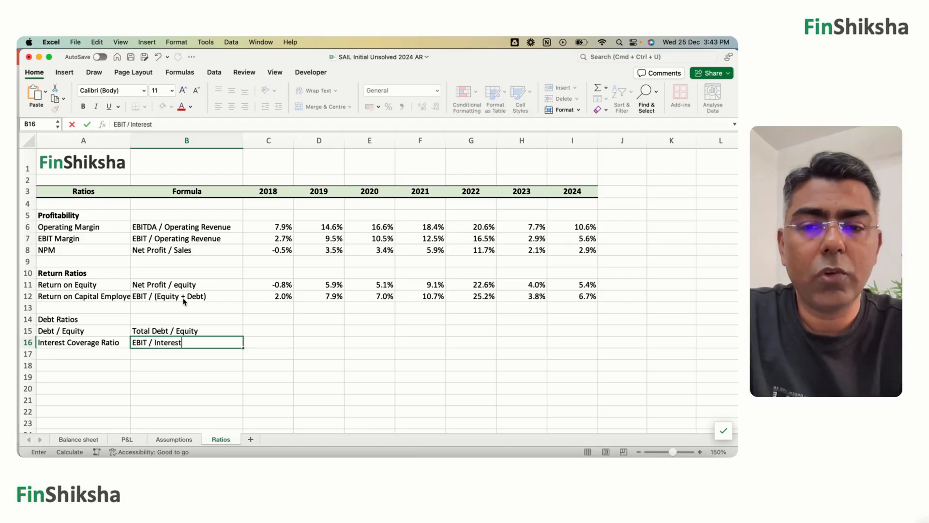
- Calculate the 2018 Debt / Equity ratio in C15 as Balance sheet non-current plus current borrowings (C44+C54) divided by total equity (C40)
key("Up")
key("Right")
type("=")
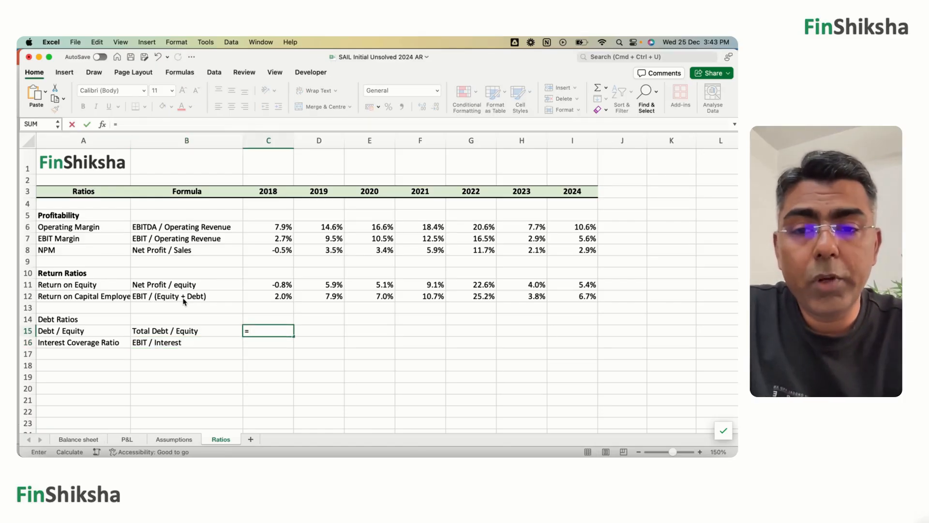
left_click(82, 439)
left_click(264, 263)
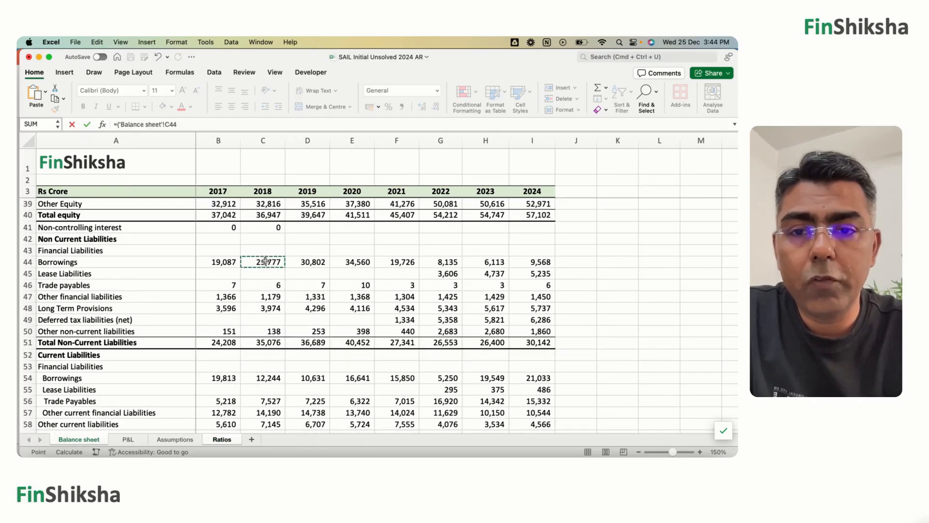
type("+")
left_click(261, 378)
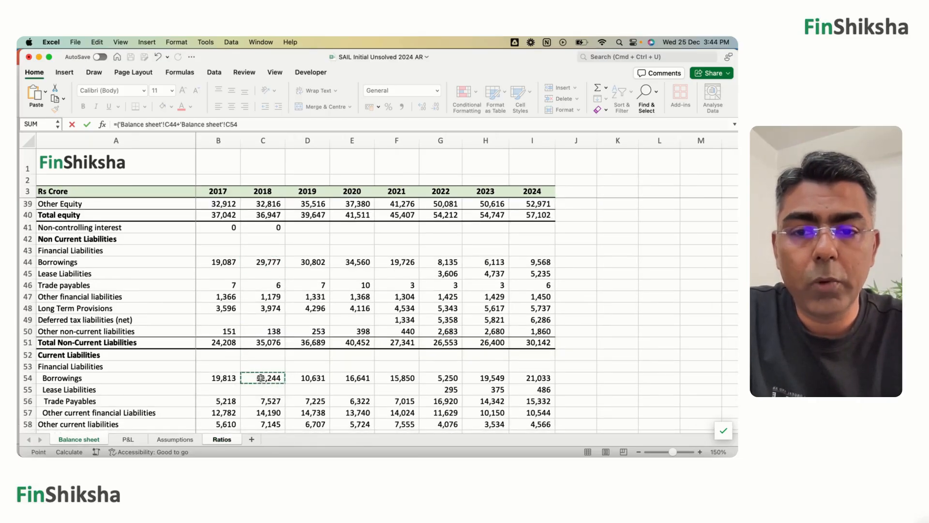
type(")")
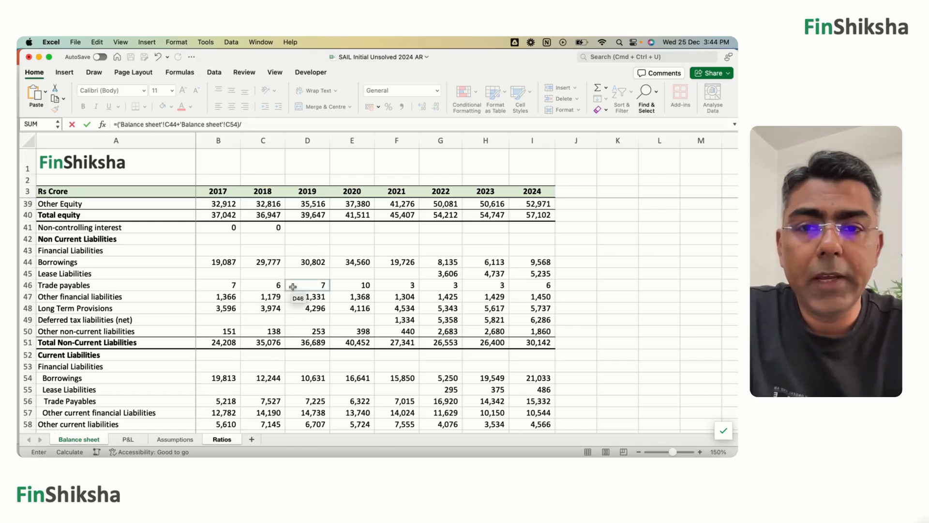
type("/")
left_click(276, 215)
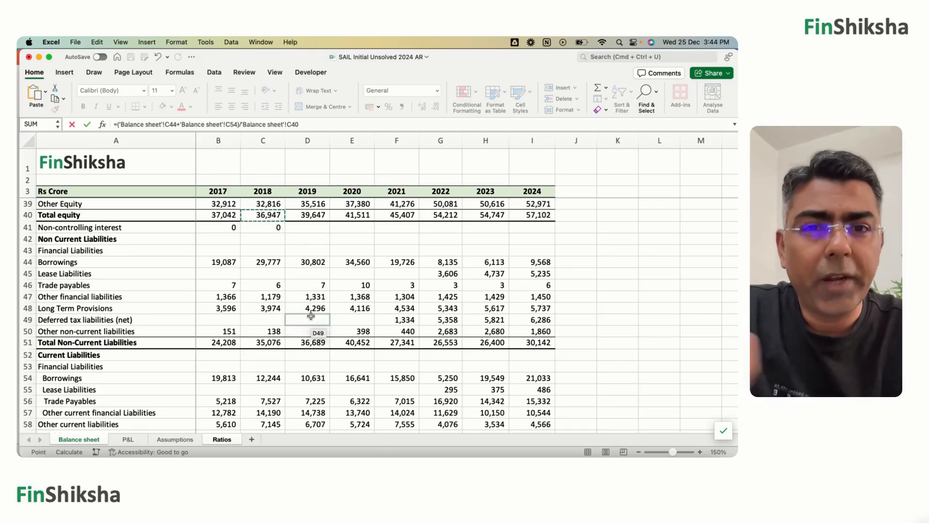
key("Return")
key("Up")
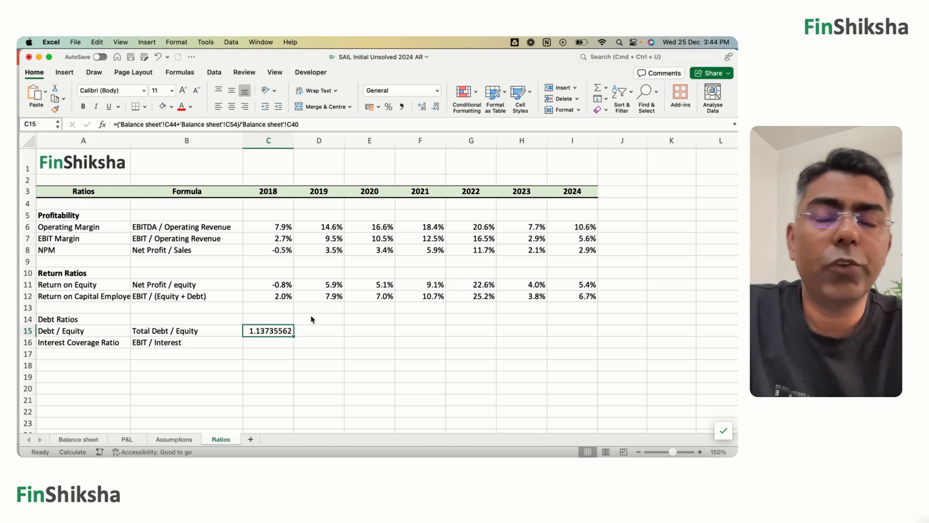
- Calculate the 2018 Interest Coverage Ratio in C16 as P&L EBIT (C36) divided by finance costs (C16)
left_click(281, 343)
type("=")
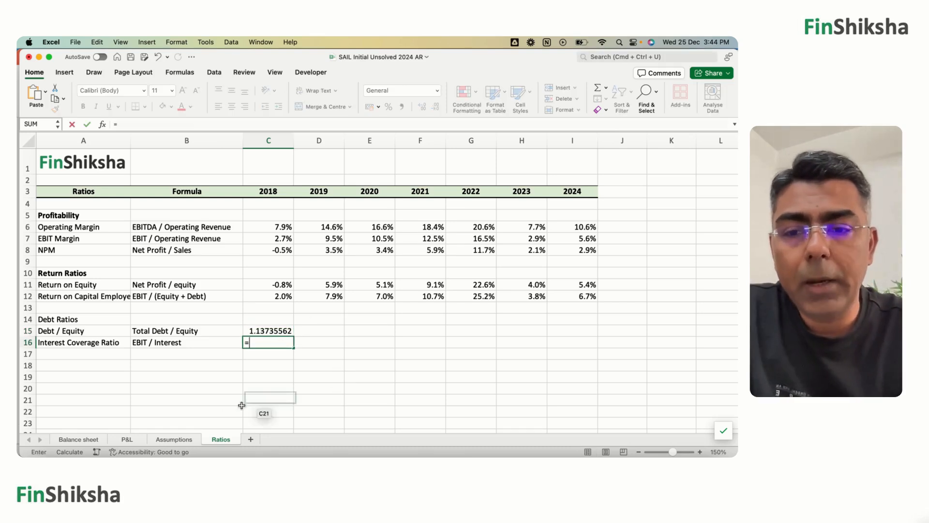
left_click(126, 439)
left_click(248, 366)
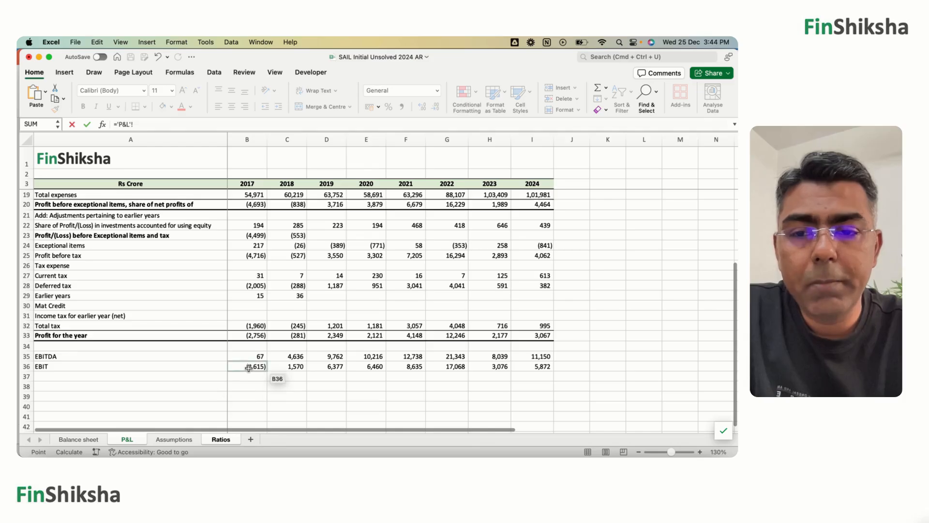
left_click(286, 367)
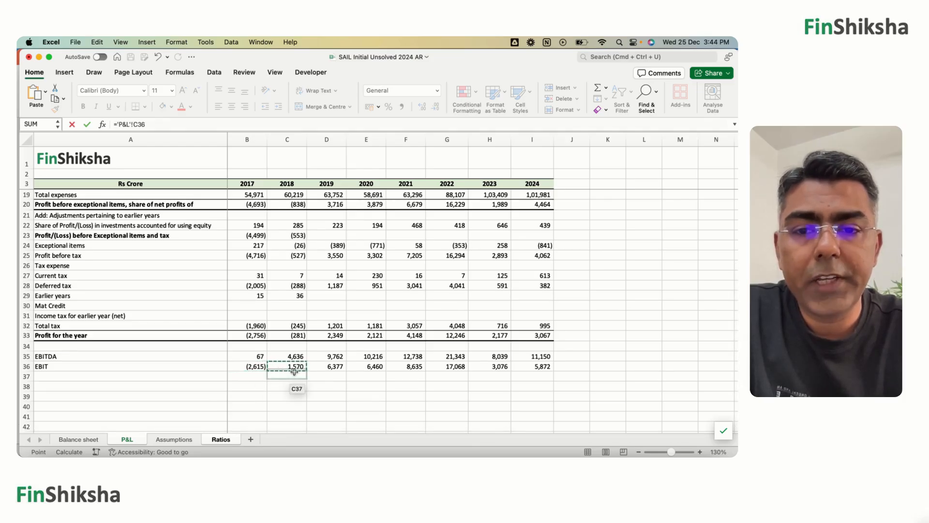
type("/")
scroll(327, 332, "up", 5)
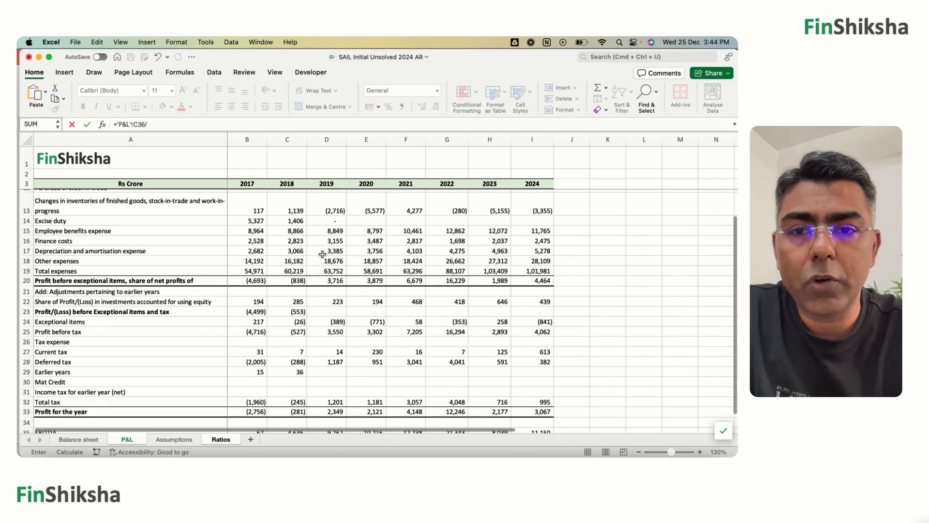
left_click(284, 241)
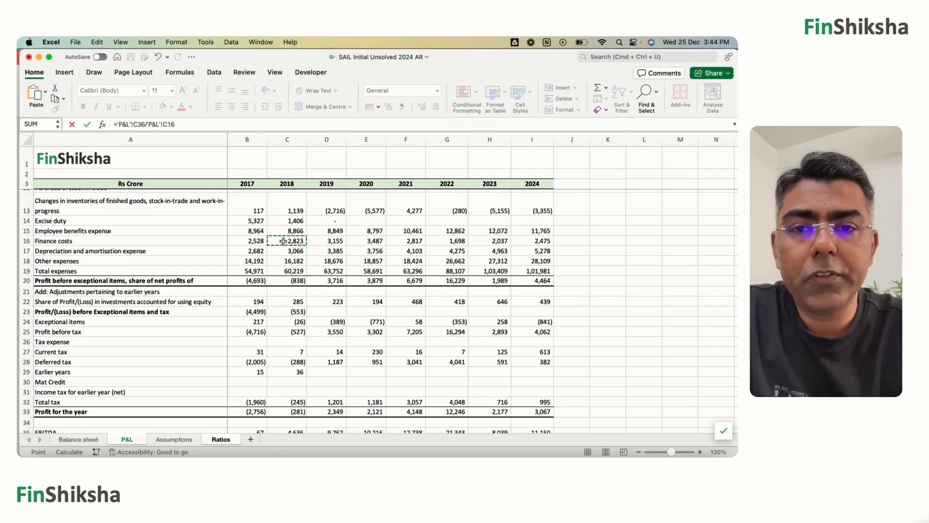
key("Return")
- Format C15:C16 in comma style with one decimal and fill both debt ratio formulas across through 2024 in column I
key("Up")
key("Up")
key("shift+Down")
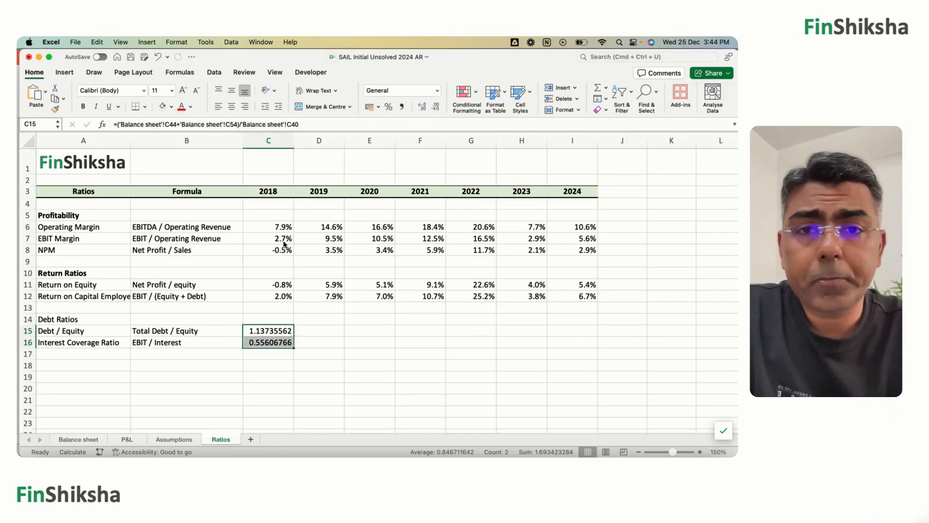
key("super+1")
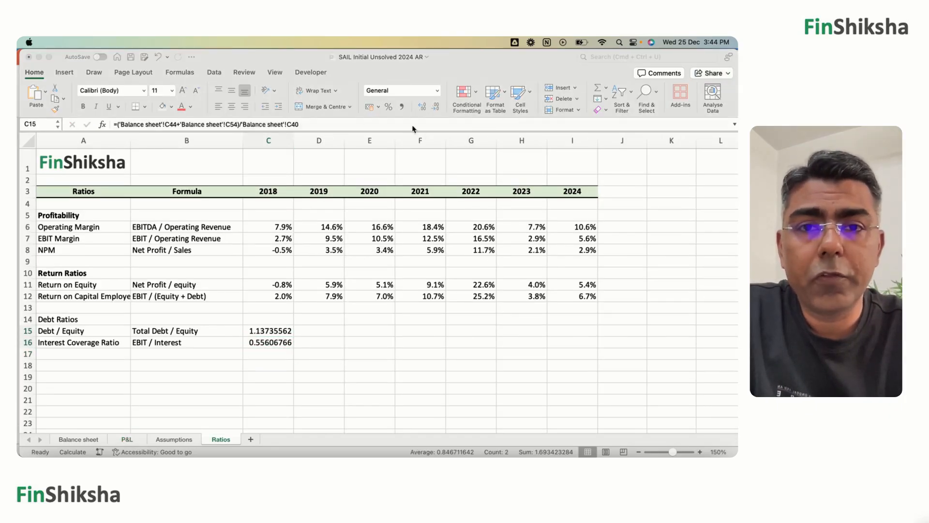
key("Escape")
left_click(403, 107)
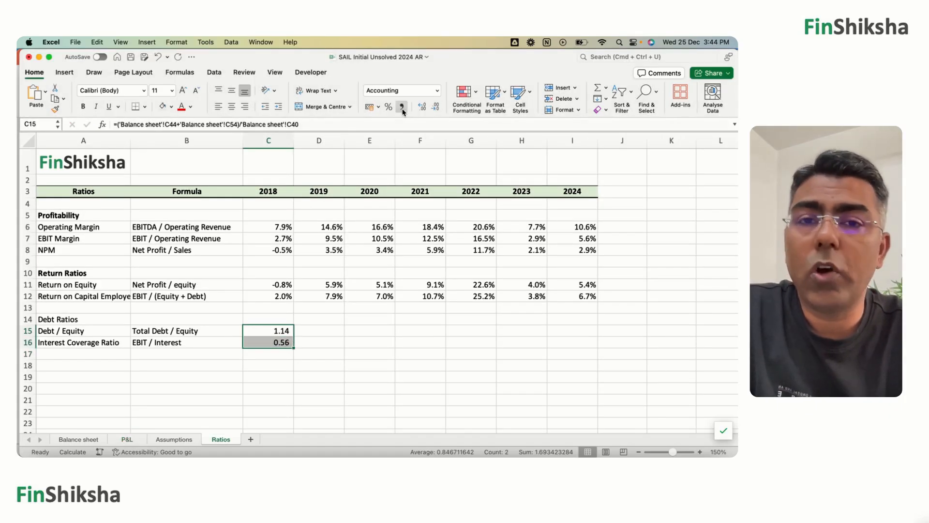
left_click(434, 107)
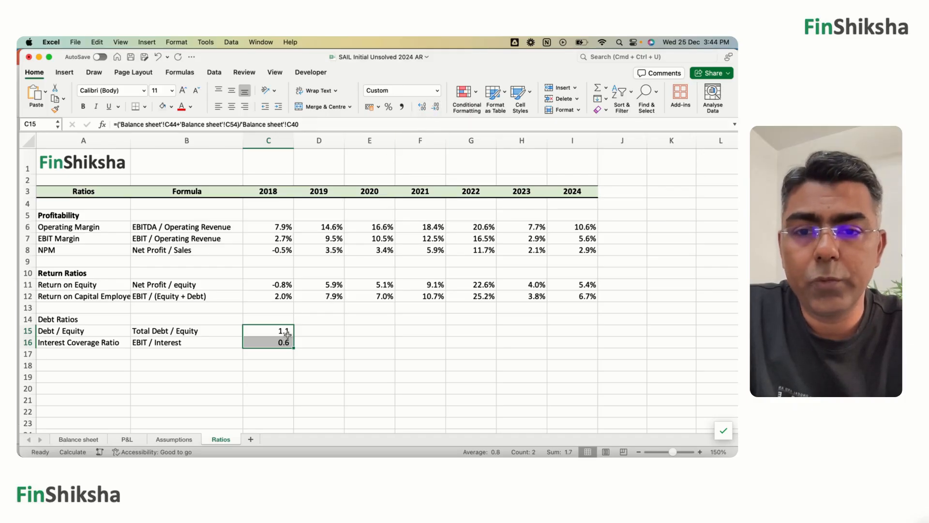
left_click_drag(372, 344, 581, 355)
key("super+Tab")
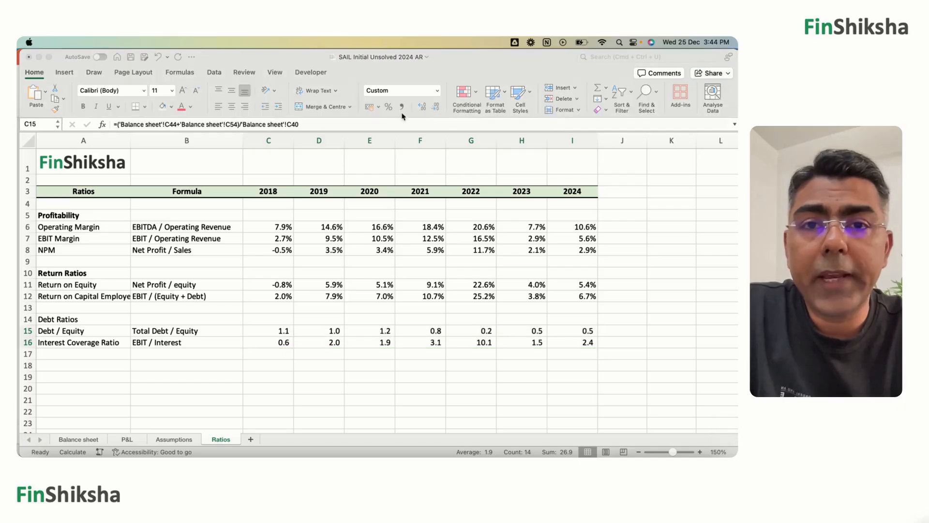
key("super+Tab")
- Bold the "Debt Ratios" heading in A14 and add a bold section heading "Turnover Ratios" in A18
left_click(92, 319)
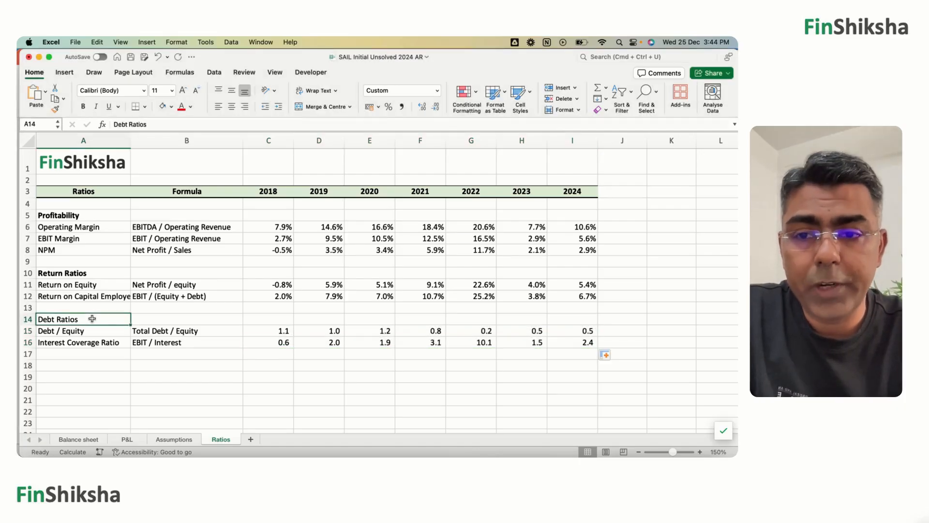
key("super+b")
key("Down")
key("Down")
key("Down")
key("Down")
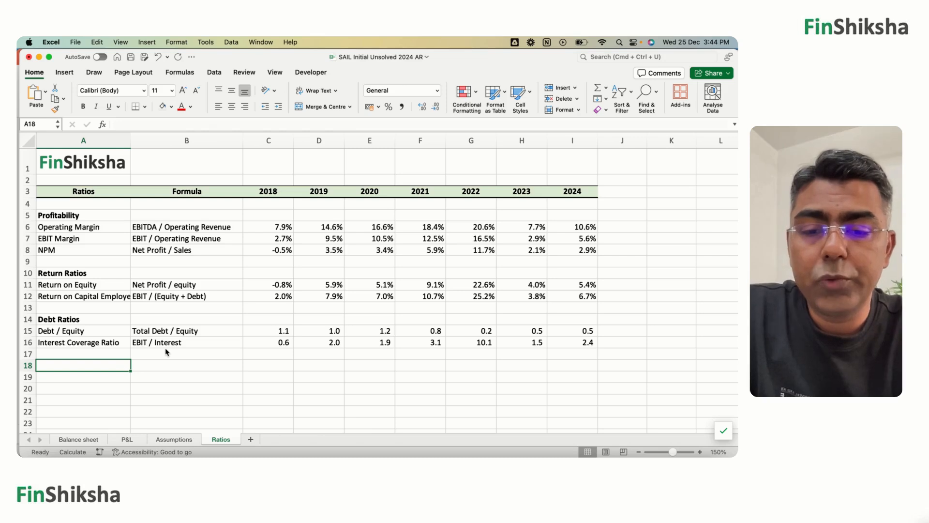
type("Turnove")
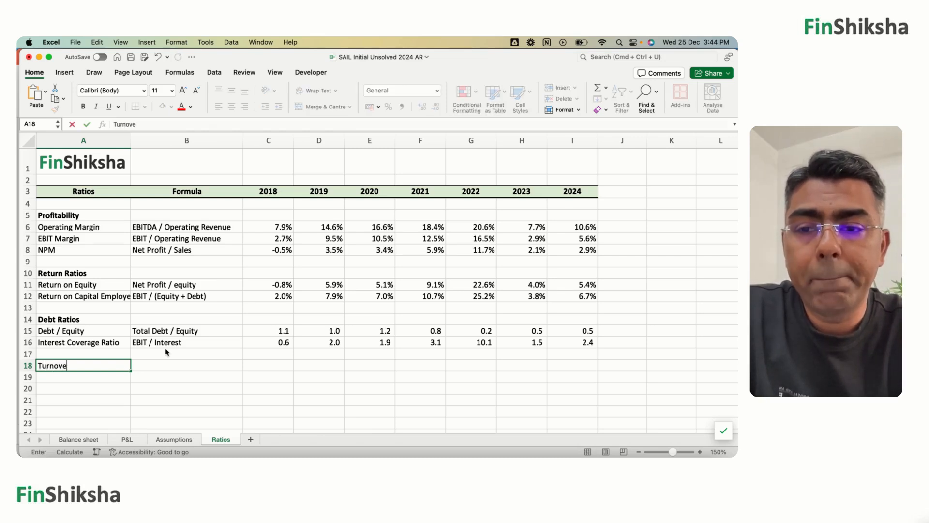
type("r Ratios")
key("Return")
key("Up")
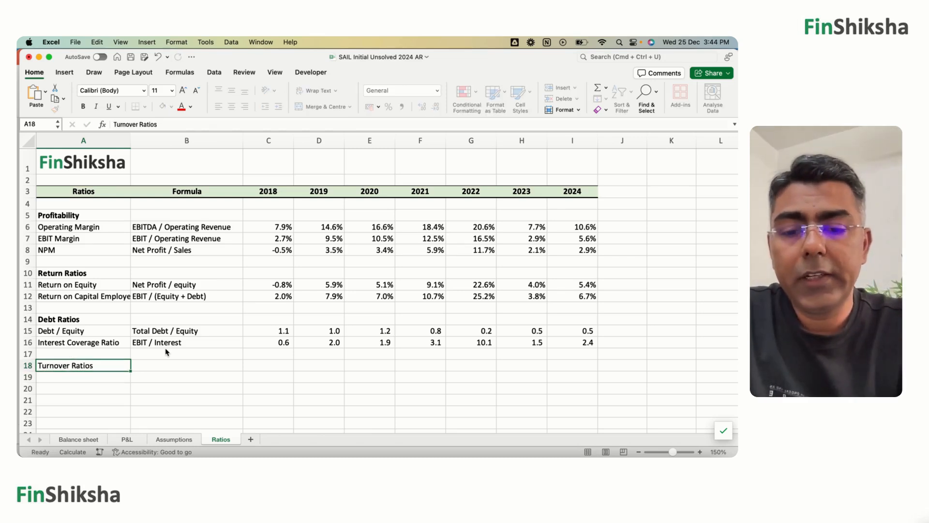
key("super+b")
key("Down")
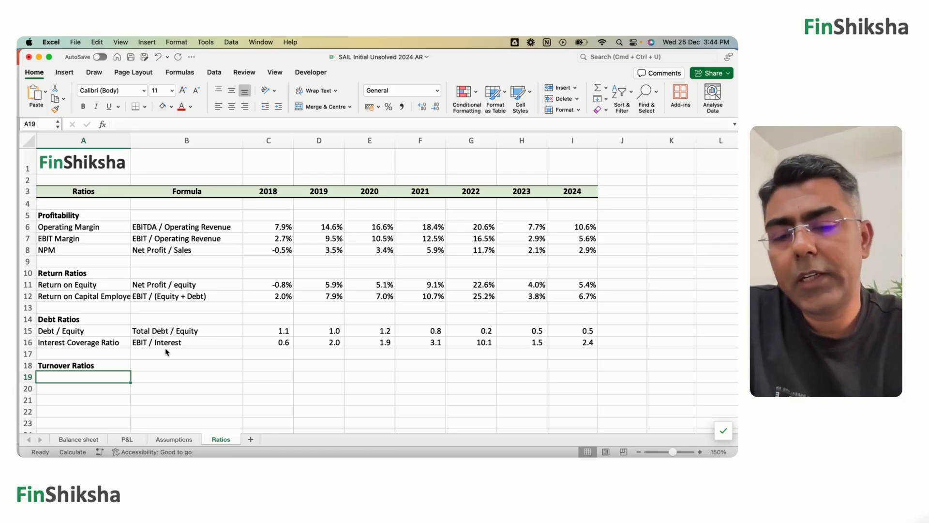
- Enter the ratio labels "Fixed Asset Turnover", "Inventory Turnover" and "Receivable Turnover" in A19:A21
type("Fixe")
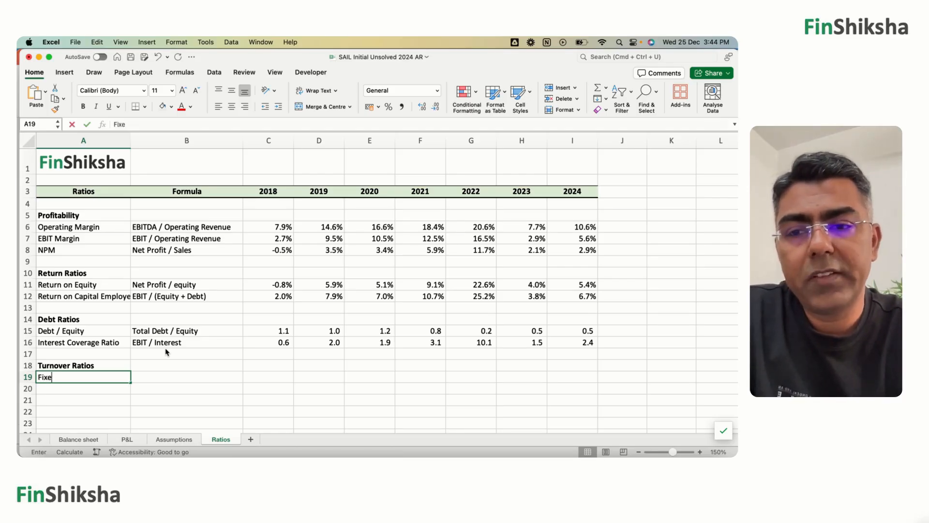
type("d Asset ")
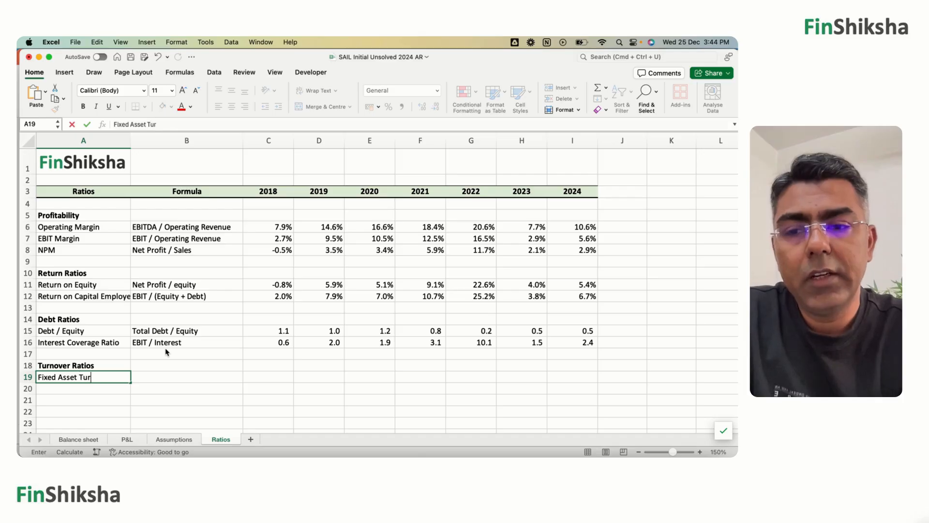
type("Turnover")
key("Return")
type("Inventory")
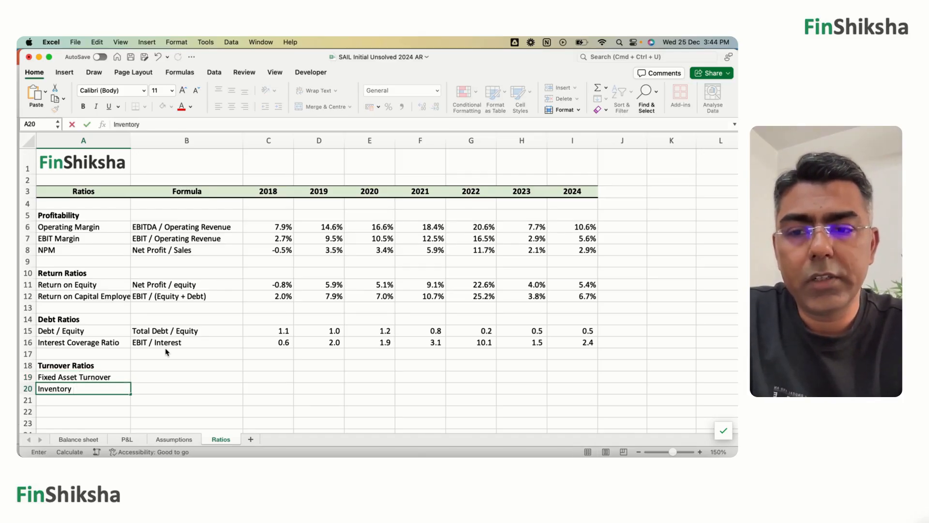
type(" Turnover")
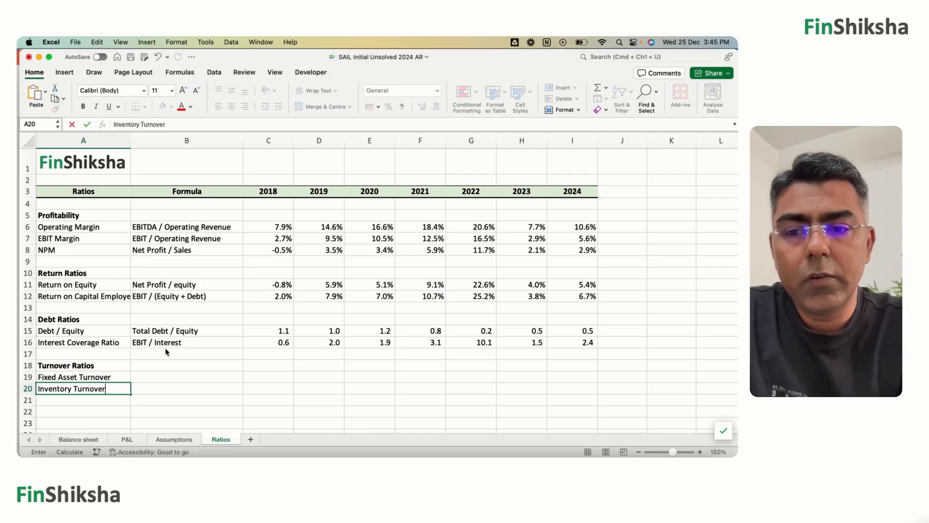
key("Return")
type("Receivable ")
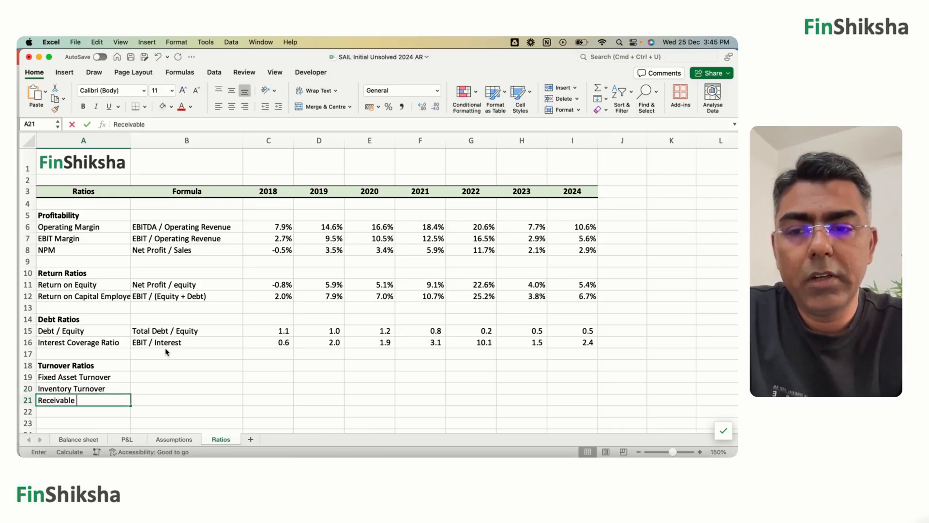
type("Turnover")
key("Return")
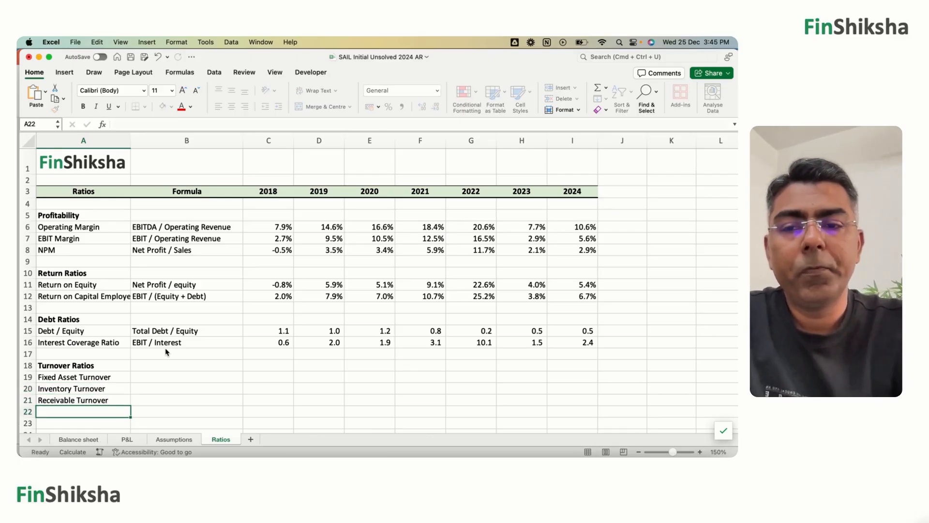
- Enter the formula descriptions "Sales / Fixed Assets" in B19 and "Sales / Inventory" in B20
key("Up")
key("Up")
key("Up")
key("Right")
type("Sales / F")
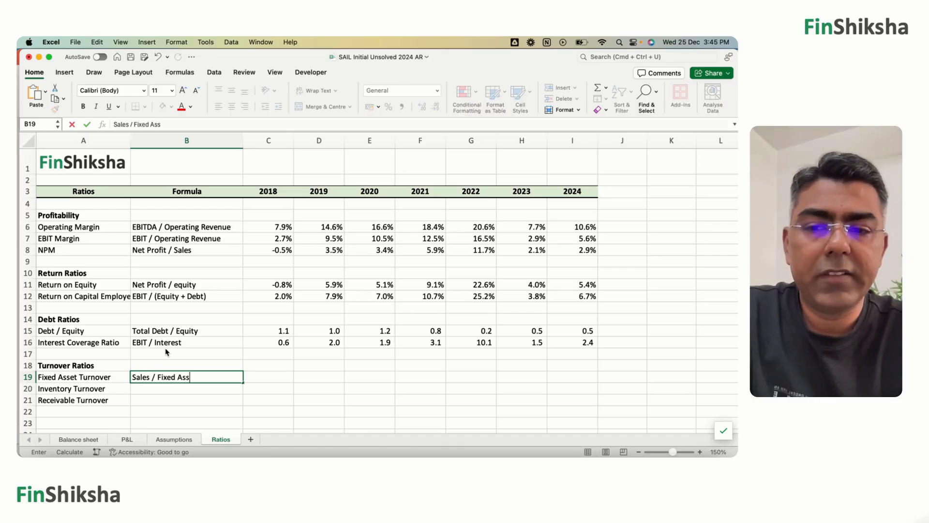
key("Return")
type("Sales / ")
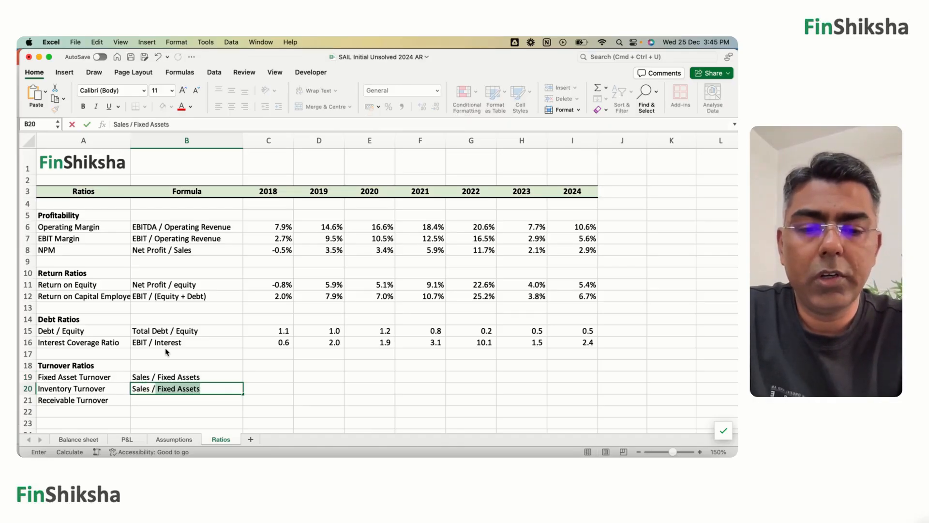
type("Inventory")
key("Return")
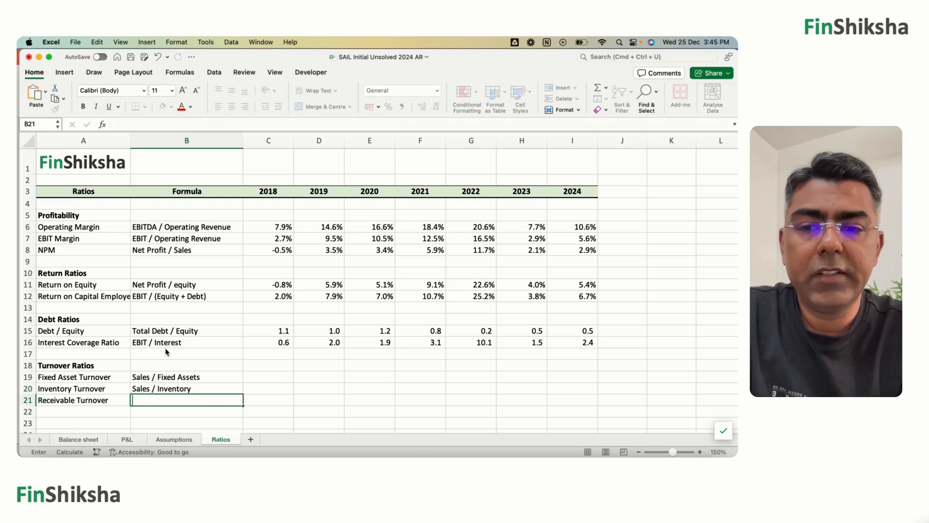
- Enter the formula description "Sales / Receivables" in B21 for Receivable Turnover
type("Sales / ")
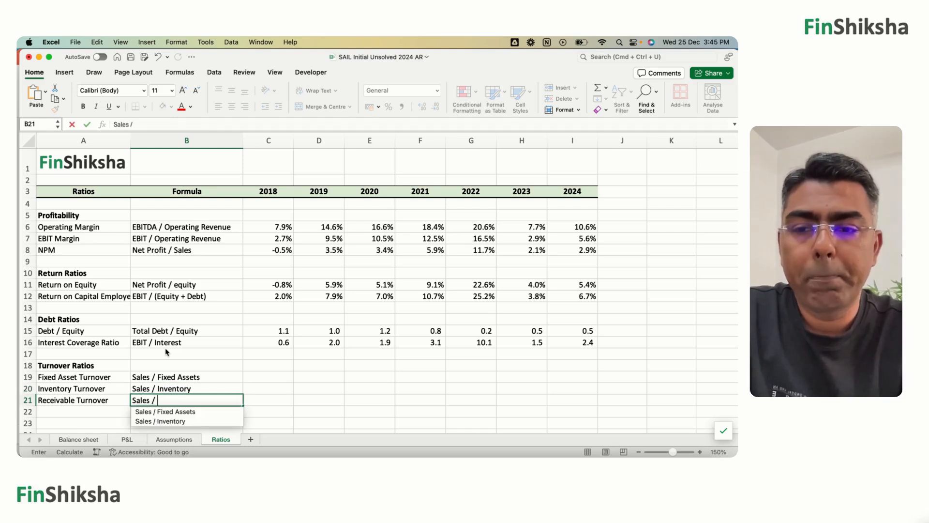
type("Receivables")
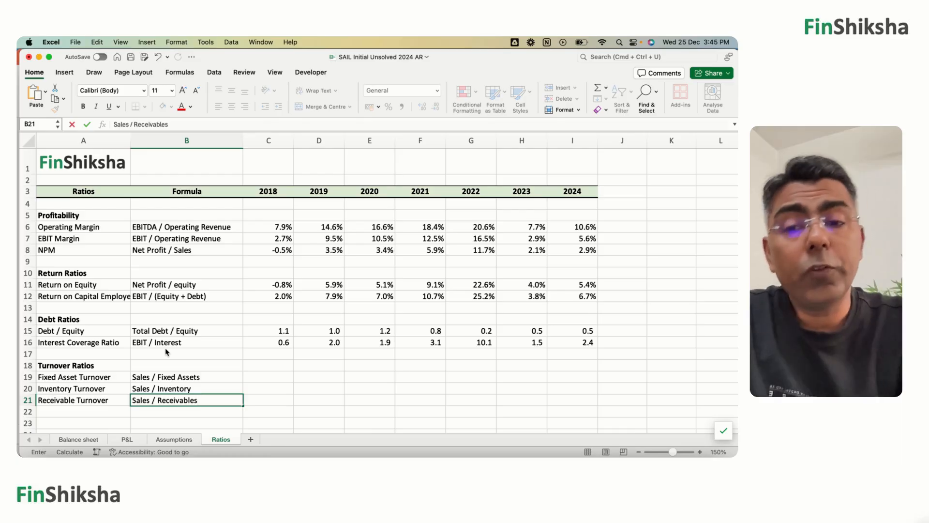
key("Up")
key("Up")
key("Up")
key("Right")
key("Down")
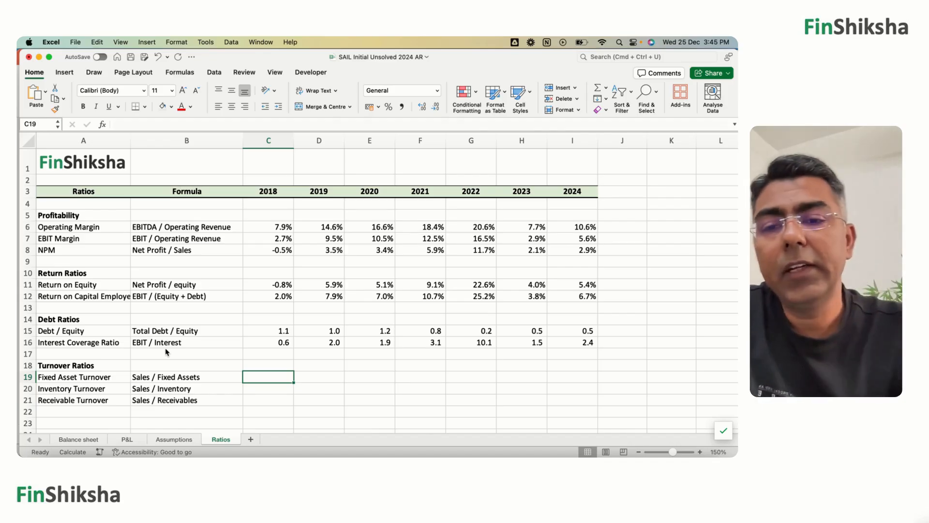
- Add the ratio label "Payable Turnover" in A22
key("Down")
key("Down")
key("Down")
key("Left")
key("Left")
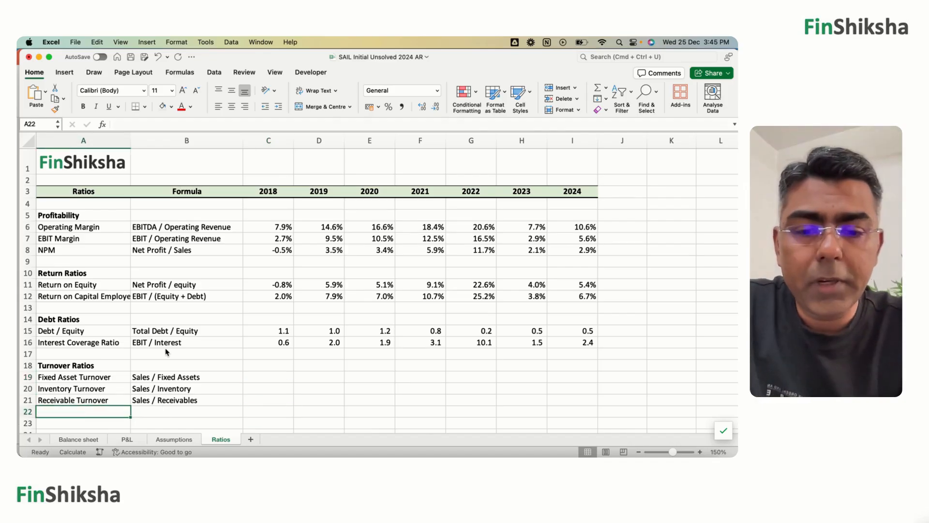
type("Payable Turnover")
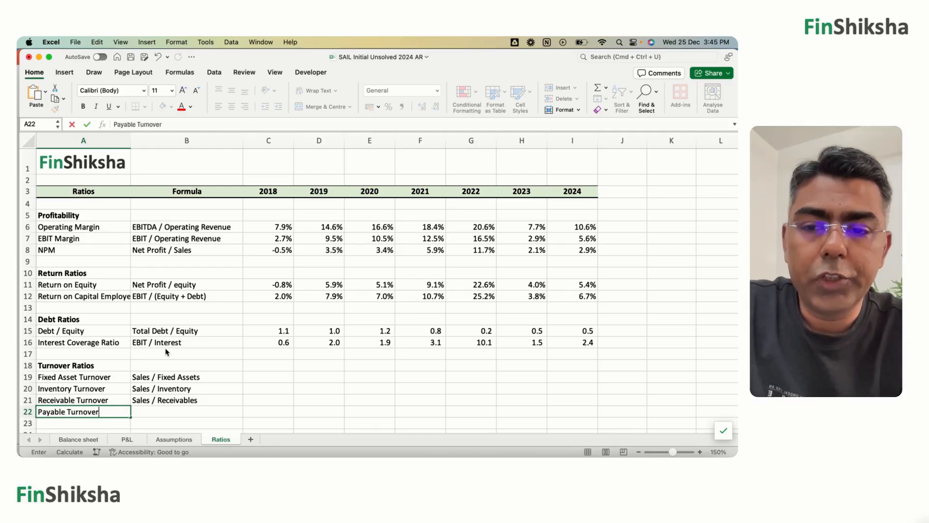
- Copy the Receivable Turnover description from B21 into B22 and change it to "Sales / Payables"
key("Tab")
key("Up")
key("cmd+c")
key("Down")
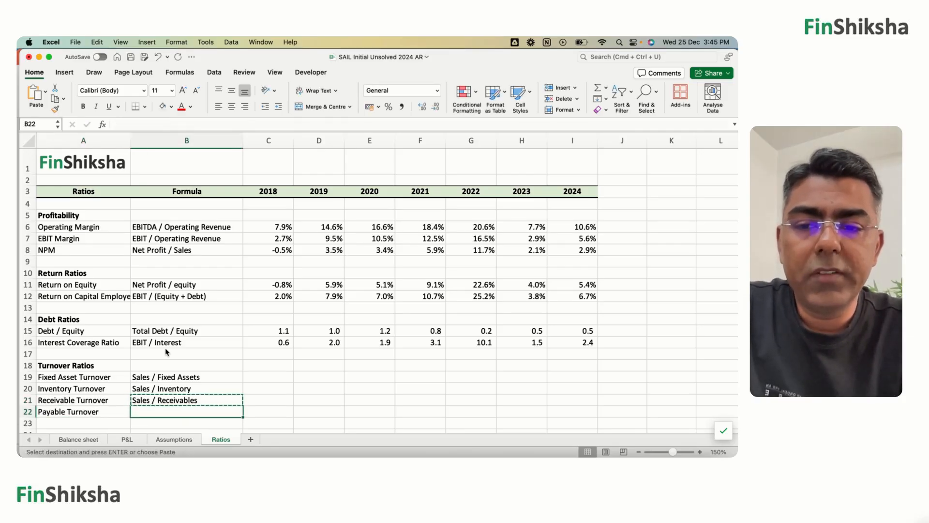
key("cmd+v")
left_click(145, 124)
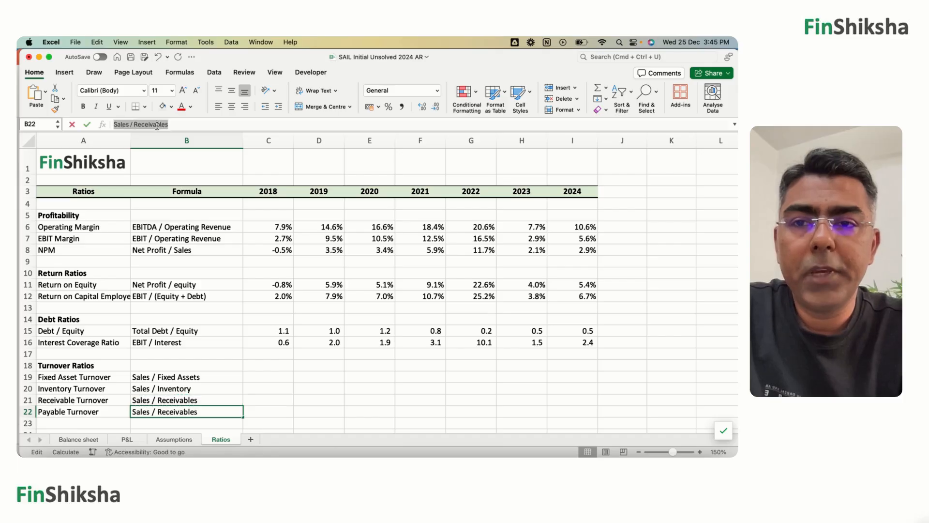
double_click(157, 125)
type("Payables")
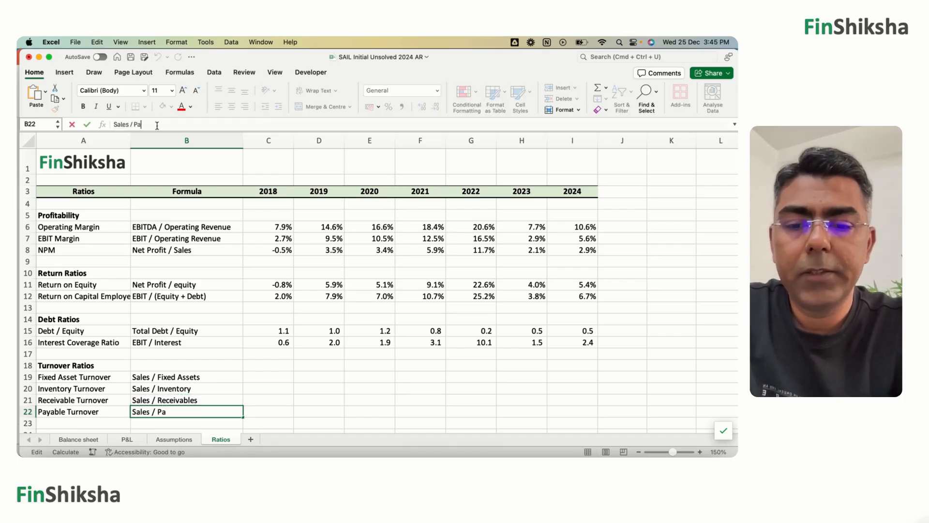
key("Return")
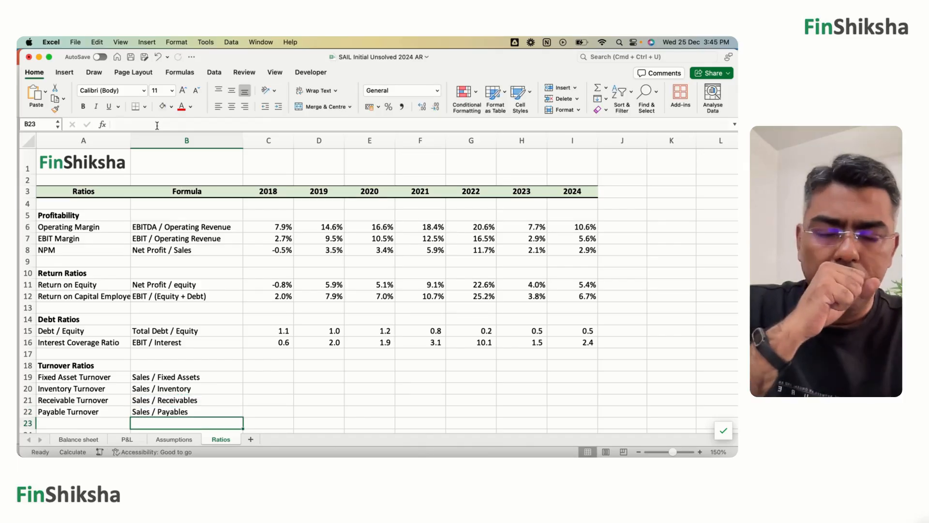
- Begin the 2018 Fixed Asset Turnover formula in C19 with revenue from operations, 'P&L'!C4, as numerator and an open bracket for the denominator
key("Up")
key("Up")
key("Up")
key("Up")
key("Right")
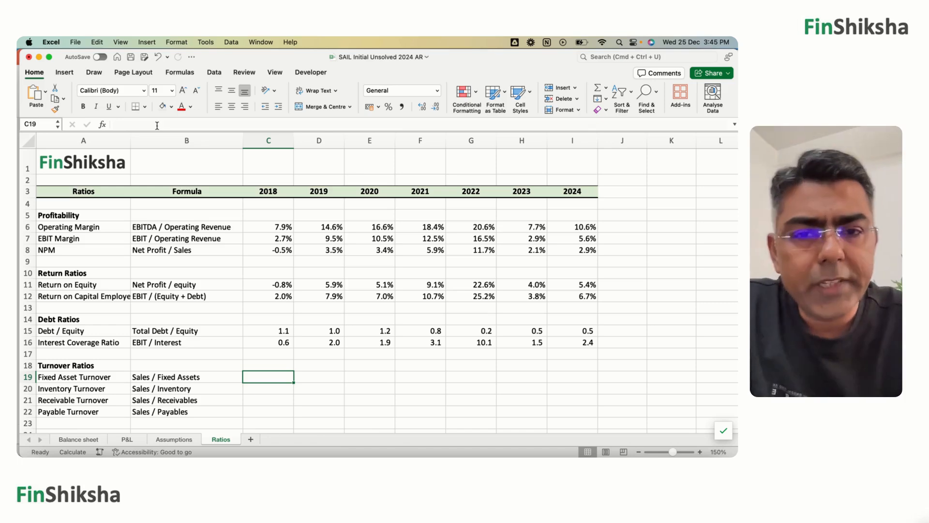
type("=")
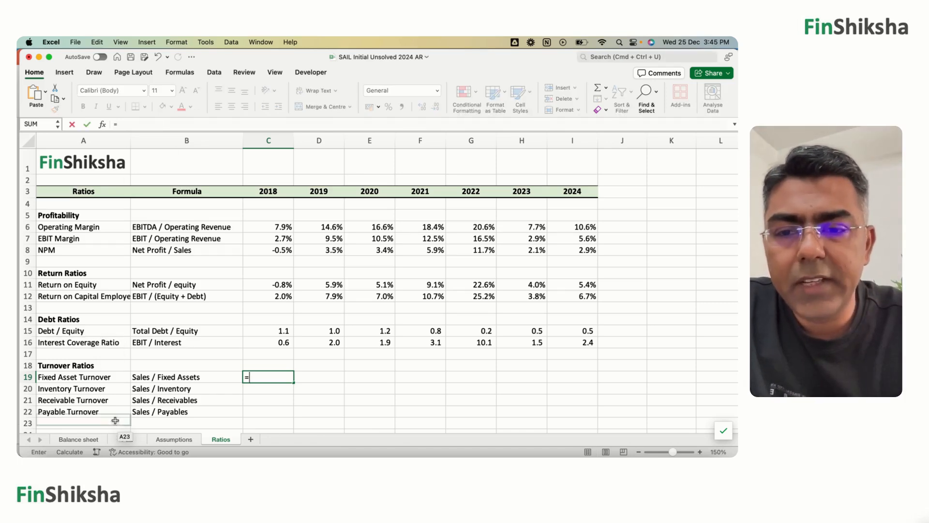
left_click(124, 445)
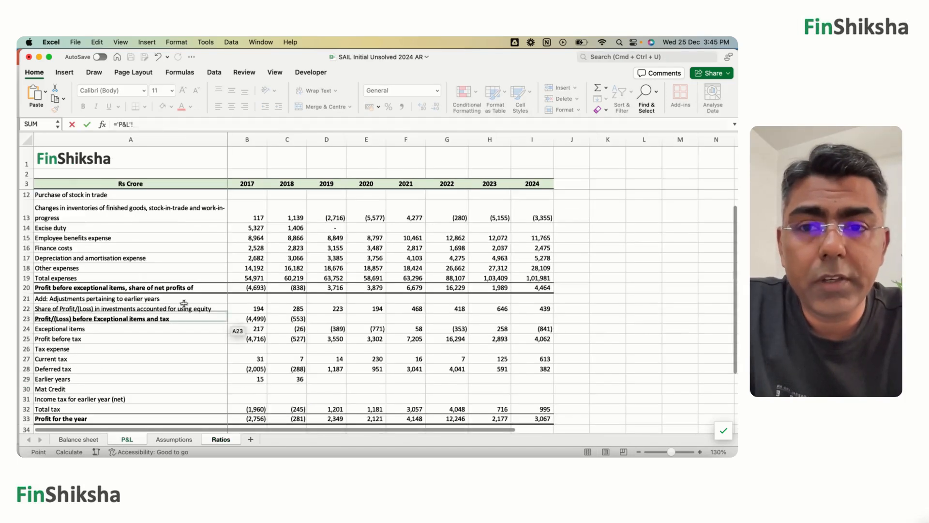
scroll(237, 303, "up", 5)
left_click(279, 193)
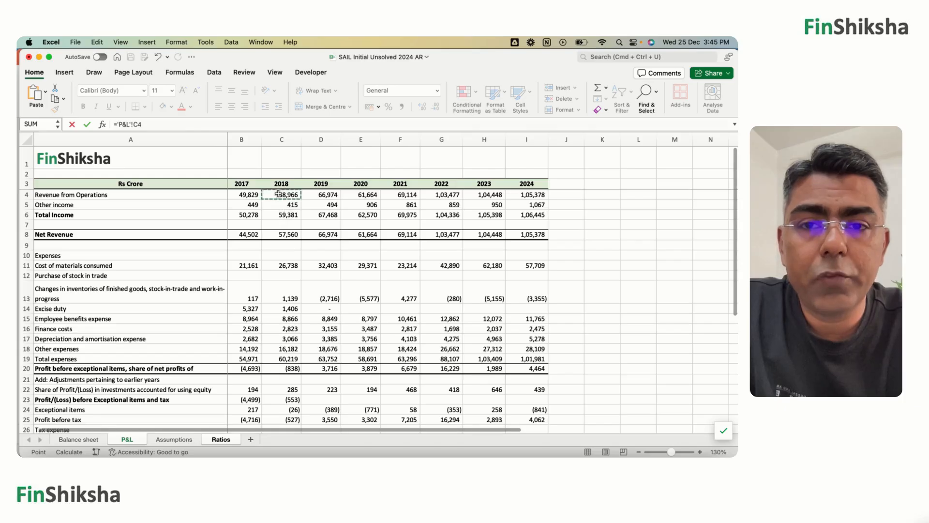
type("/(")
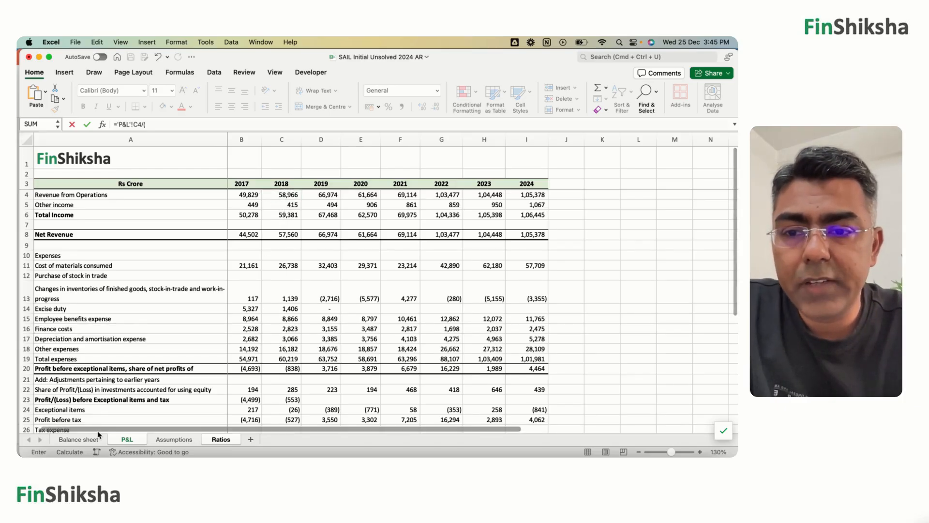
- Complete the C19 denominator with the sum of Balance sheet C6, C7, C8 and C10: property, capital work-in-progress, right-of-use and intangible assets
left_click(78, 438)
scroll(219, 300, "up", 12)
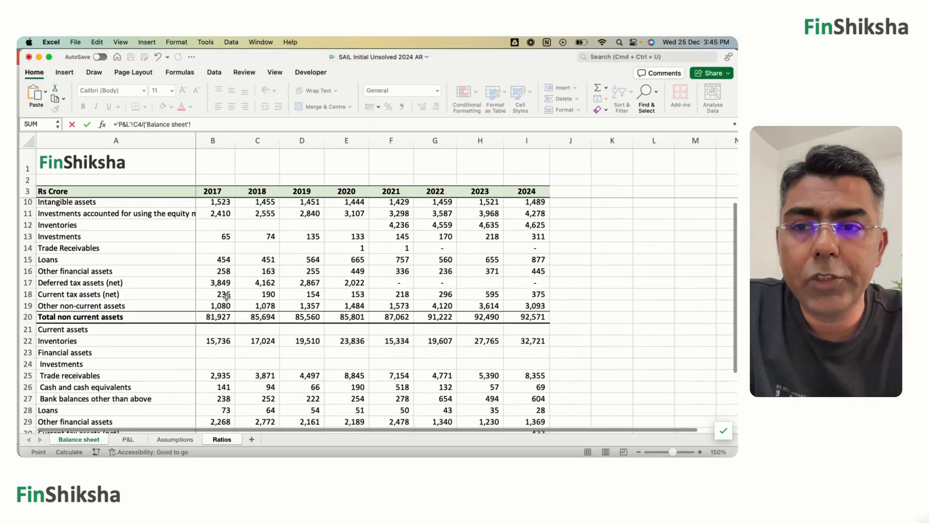
left_click(264, 228)
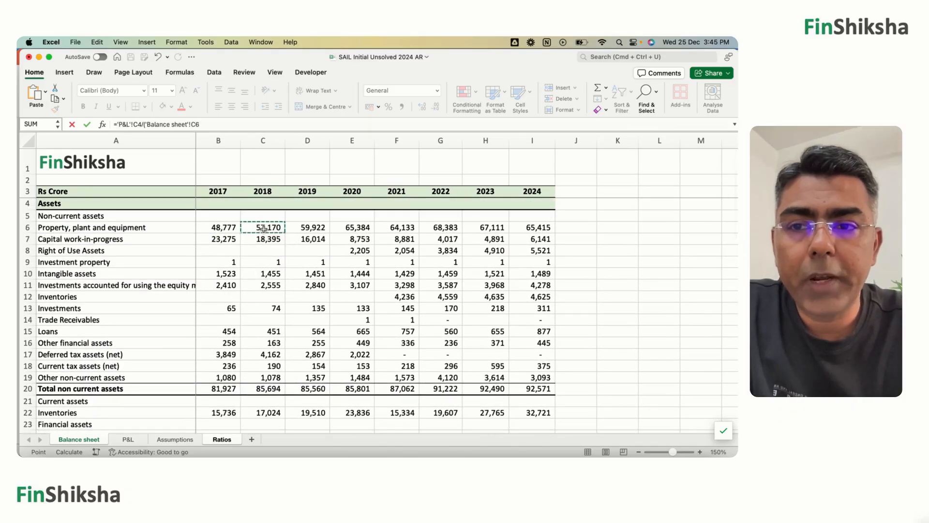
type("+")
left_click(261, 237)
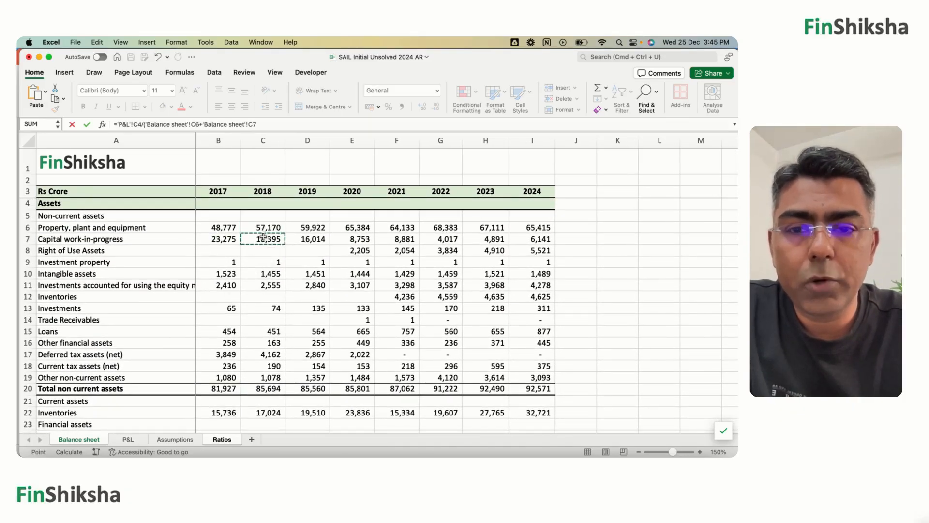
type("+")
left_click(263, 251)
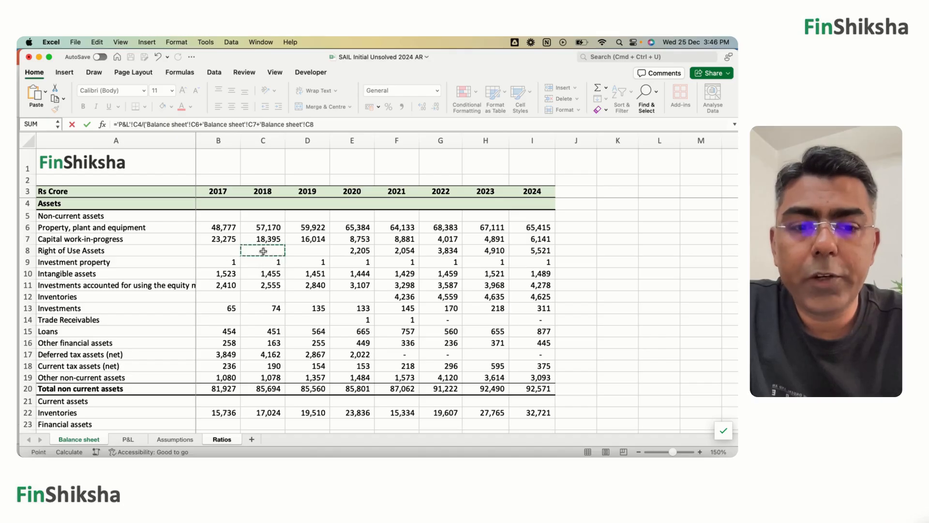
type("+")
left_click(263, 262)
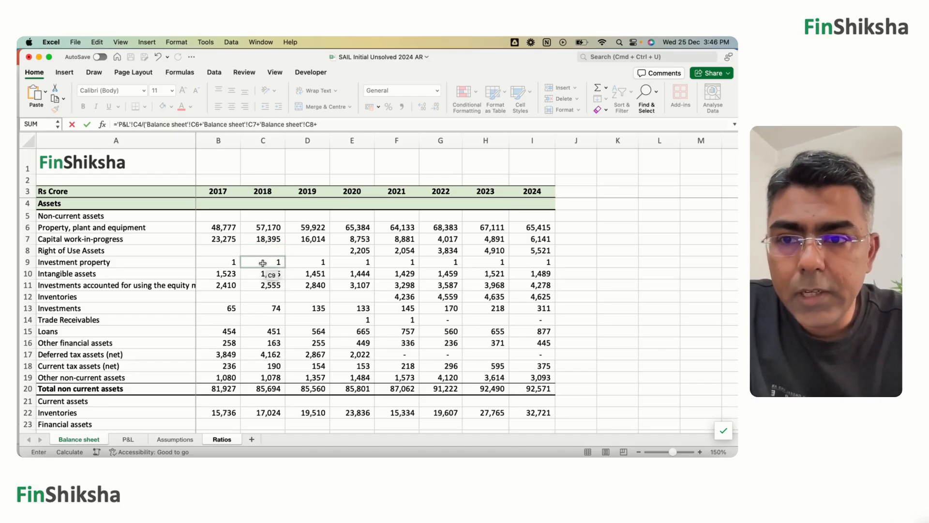
left_click(260, 274)
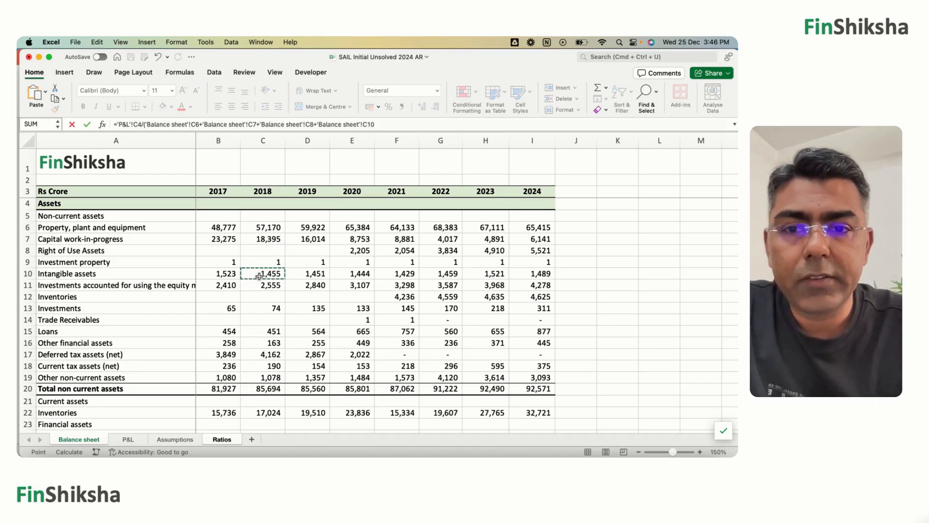
type(")")
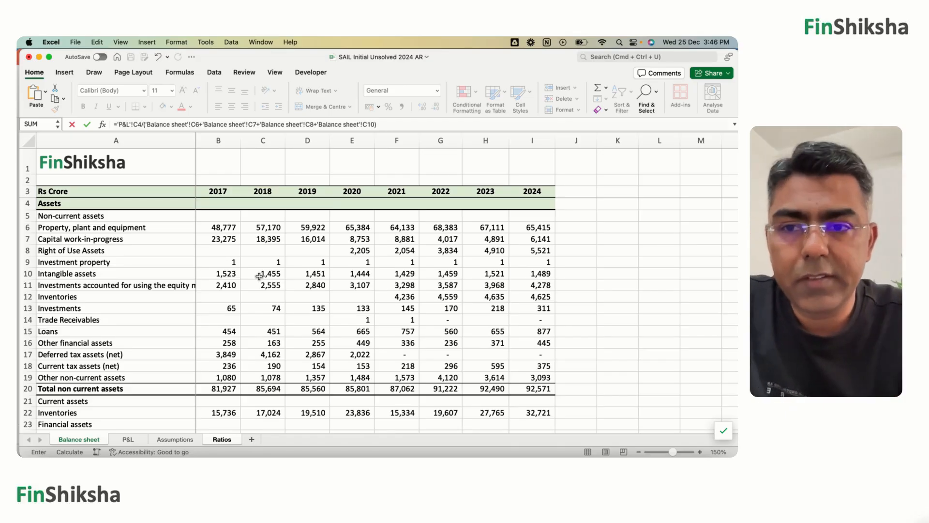
key("Return")
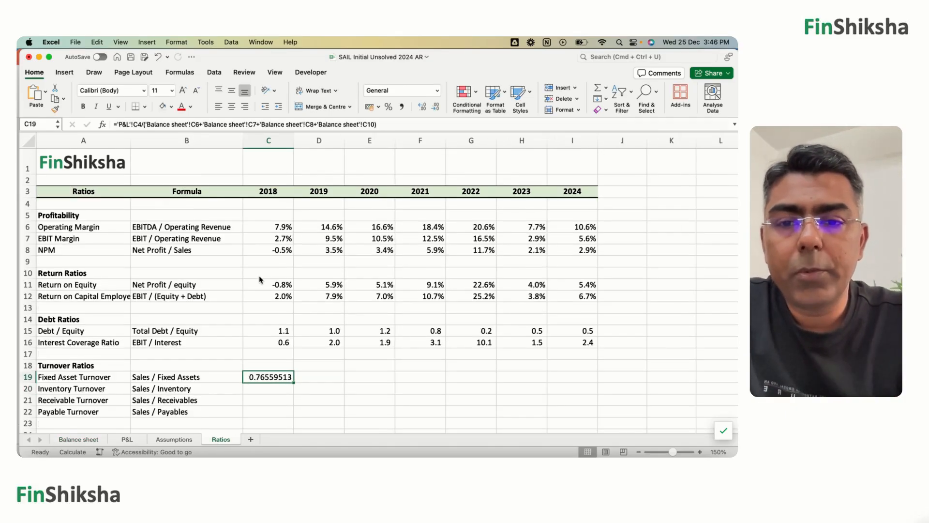
- Begin the 2018 Inventory Turnover formula in C20 with 'P&L'!C4 divided by an open bracket
key("Down")
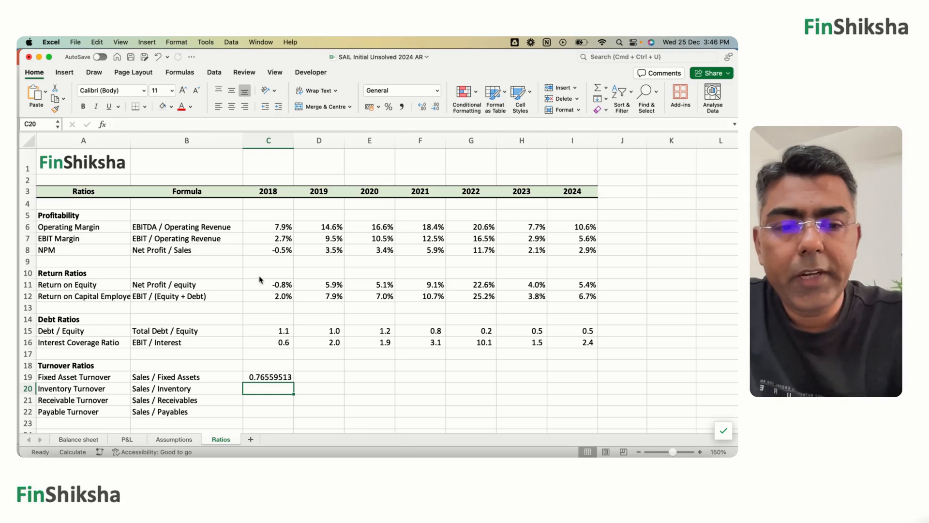
type("=")
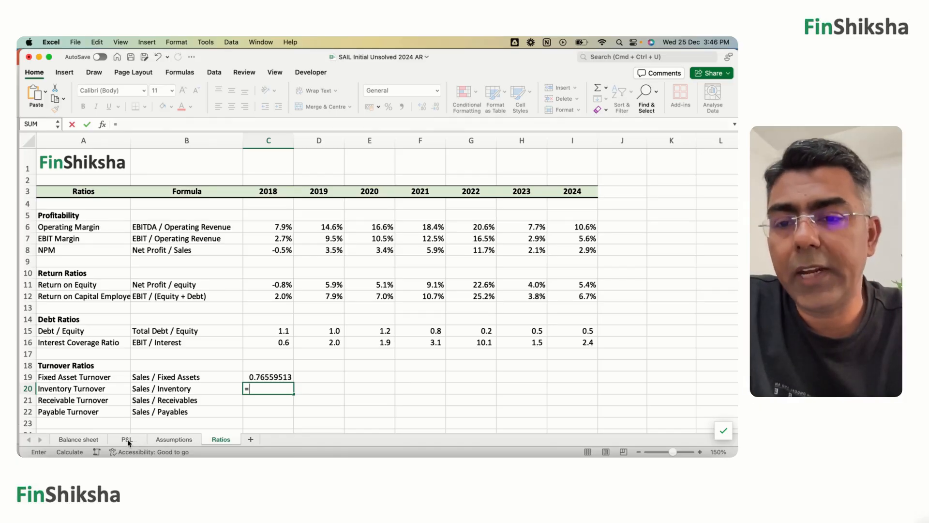
left_click(126, 439)
left_click(294, 194)
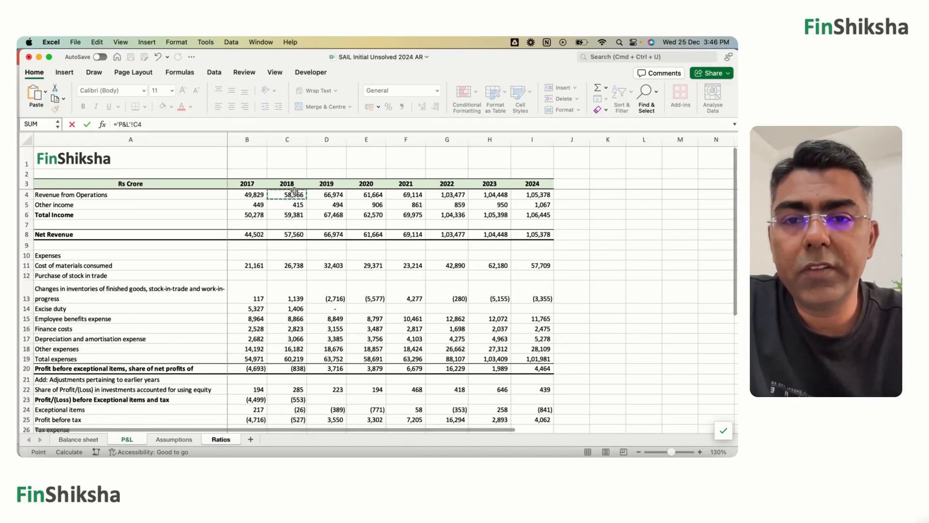
type("/(")
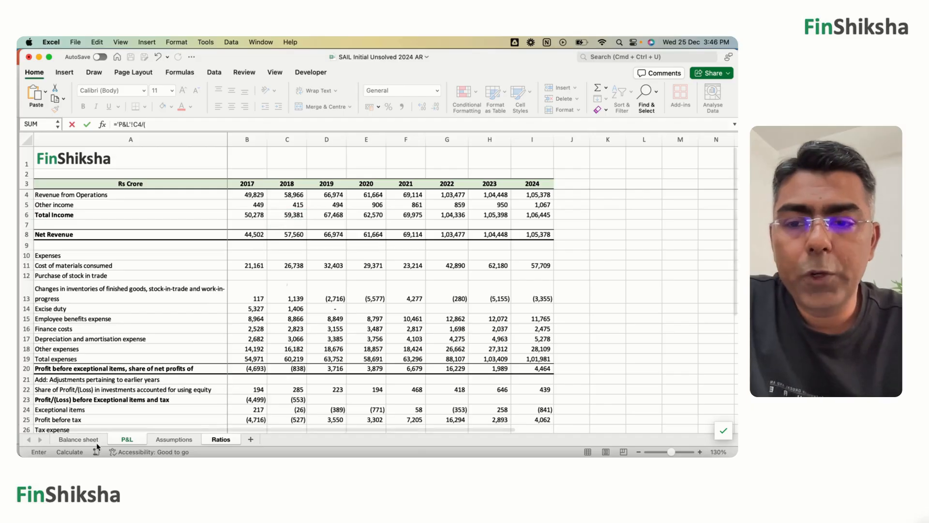
- Complete the C20 denominator with non-current plus current inventories, 'Balance sheet'!C12+'Balance sheet'!C22
left_click(78, 439)
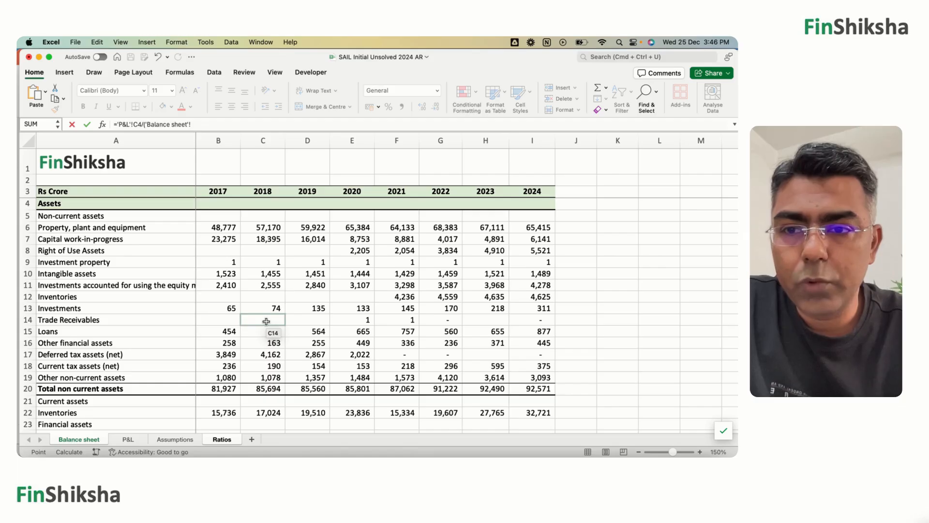
left_click(249, 297)
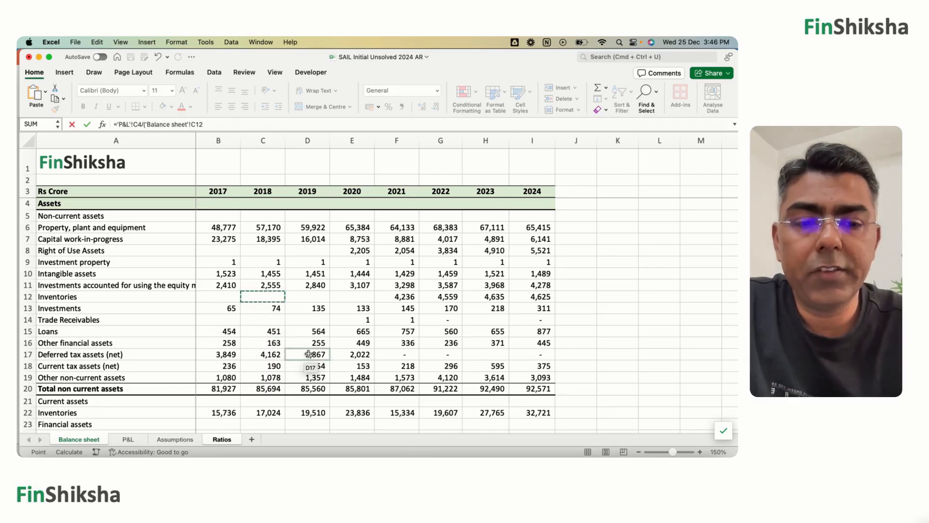
type("+")
scroll(309, 354, "down", 1)
scroll(308, 354, "down", 8)
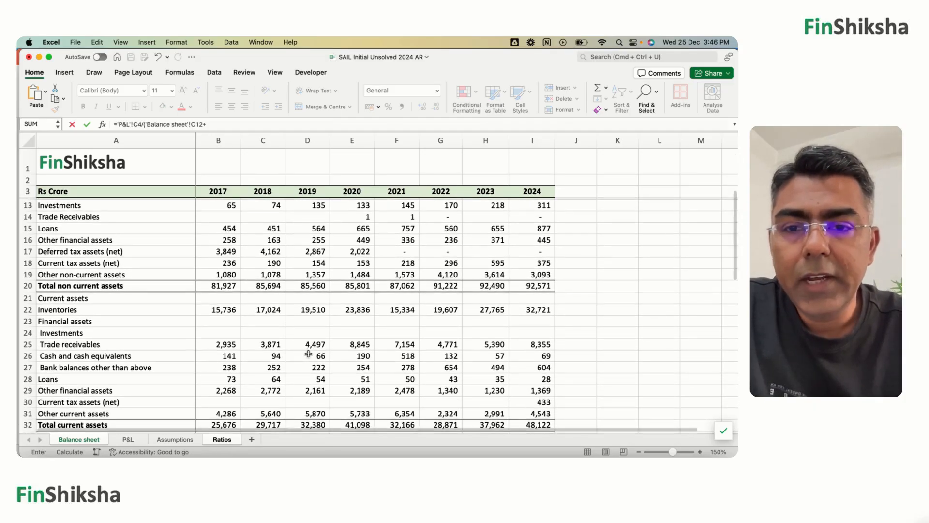
left_click(275, 310)
type(")")
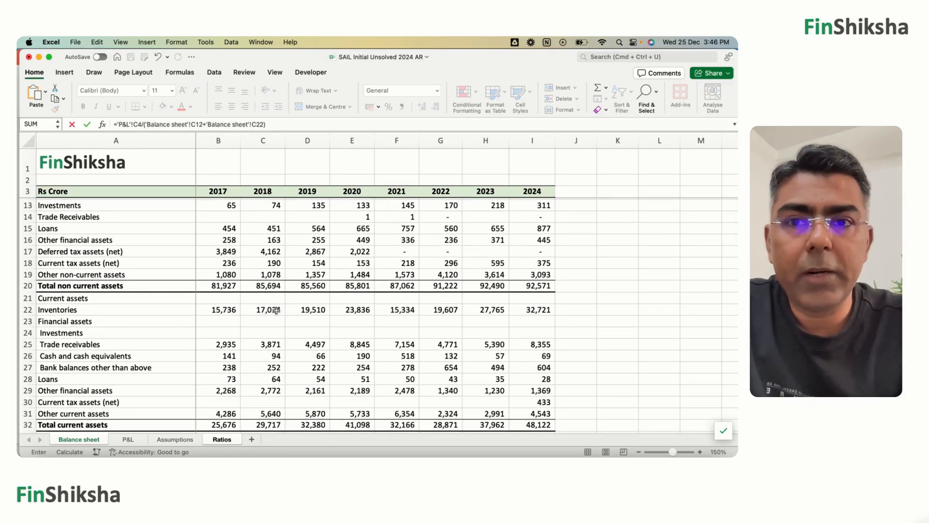
key("Return")
key("Up")
key("Down")
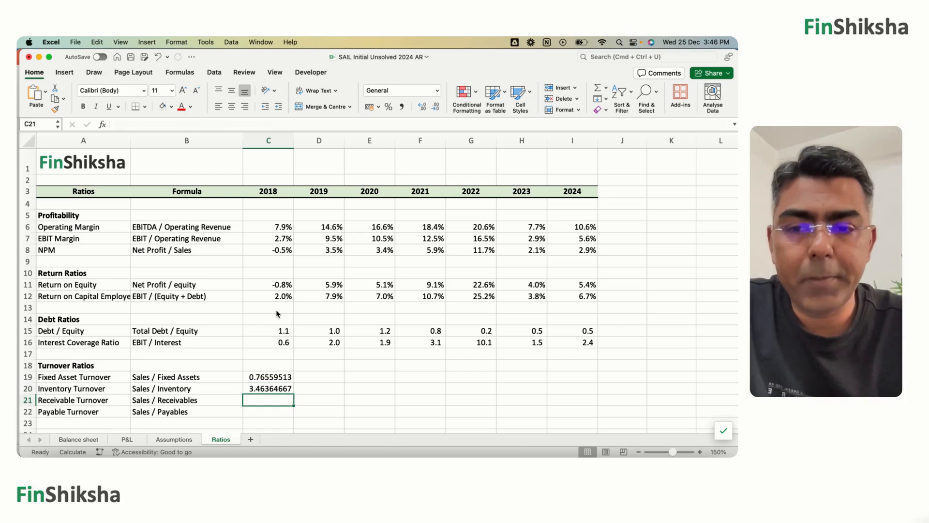
- Abandon the formula started in C21 and examine the non-current and current trade receivables rows on the Balance sheet
type("=")
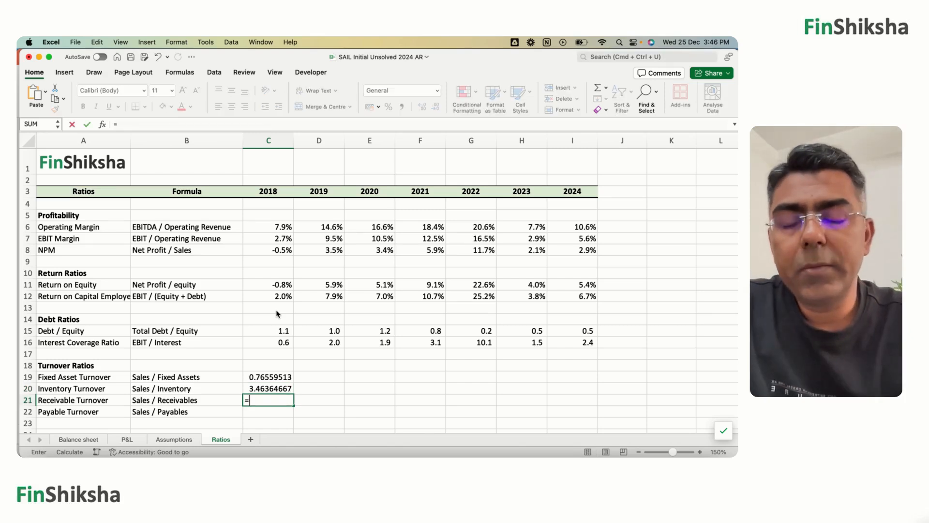
key("Escape")
left_click(79, 439)
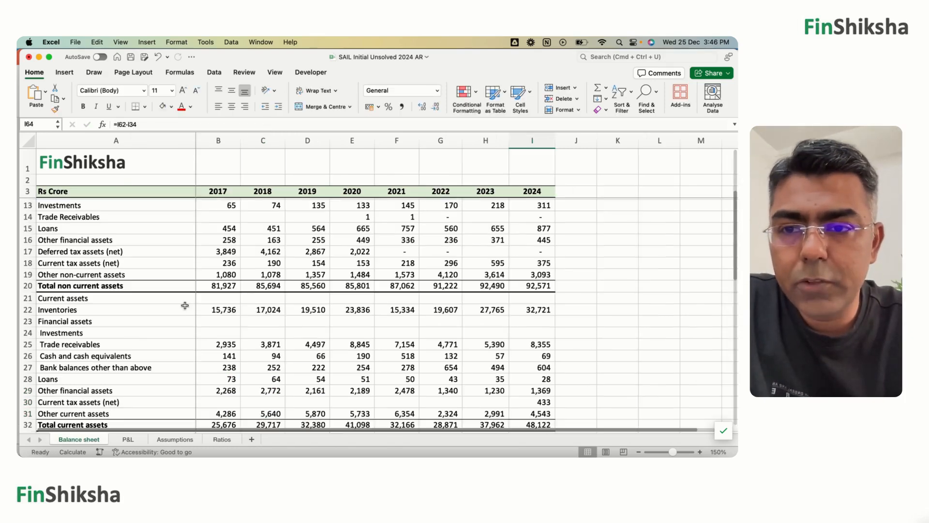
left_click(253, 218)
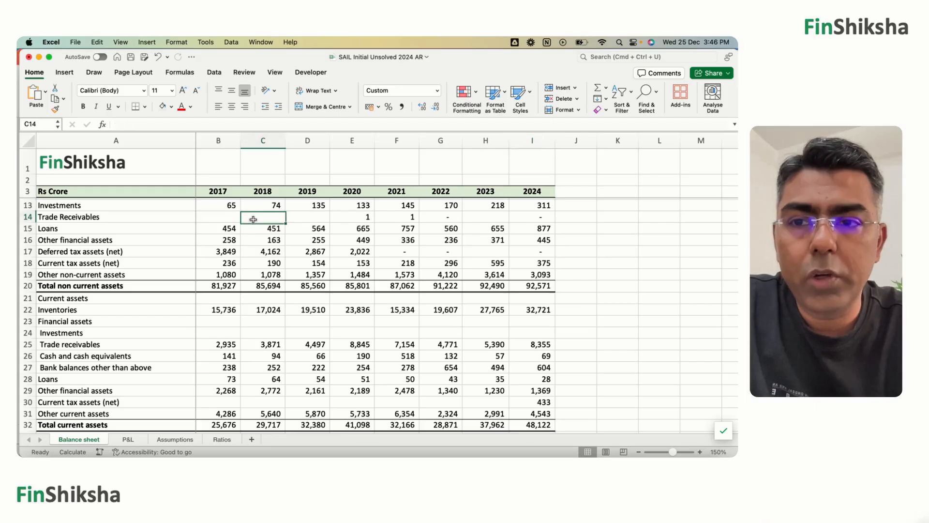
scroll(267, 250, "up", 3)
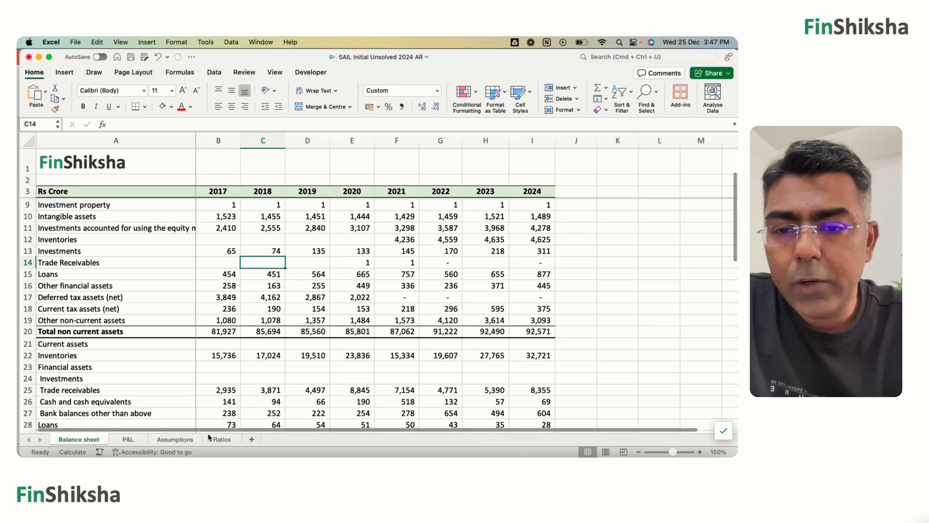
- Calculate the 2018 Receivable Turnover in C21 of Ratios as 'P&L'!C4 divided by non-current plus current trade receivables, 'Balance sheet'!C14+'Balance sheet'!C25
left_click(221, 439)
type("=")
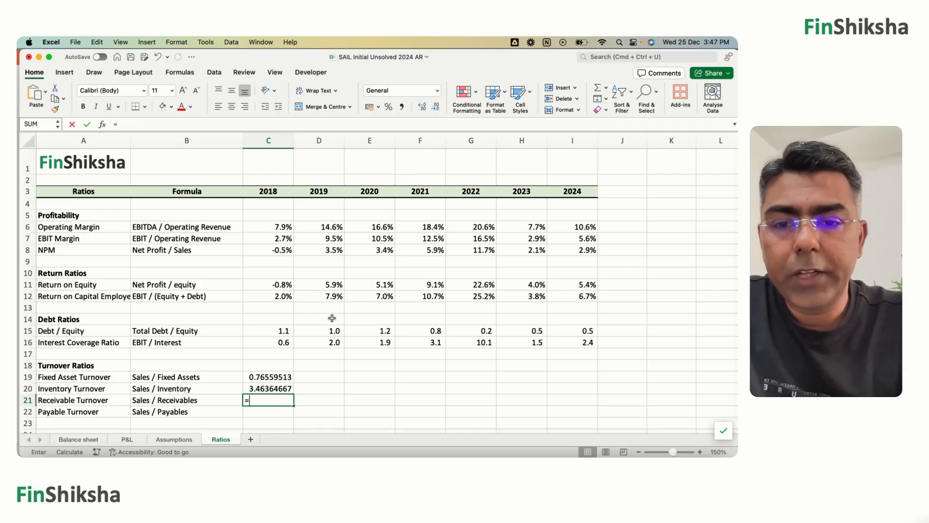
left_click(126, 438)
left_click(290, 194)
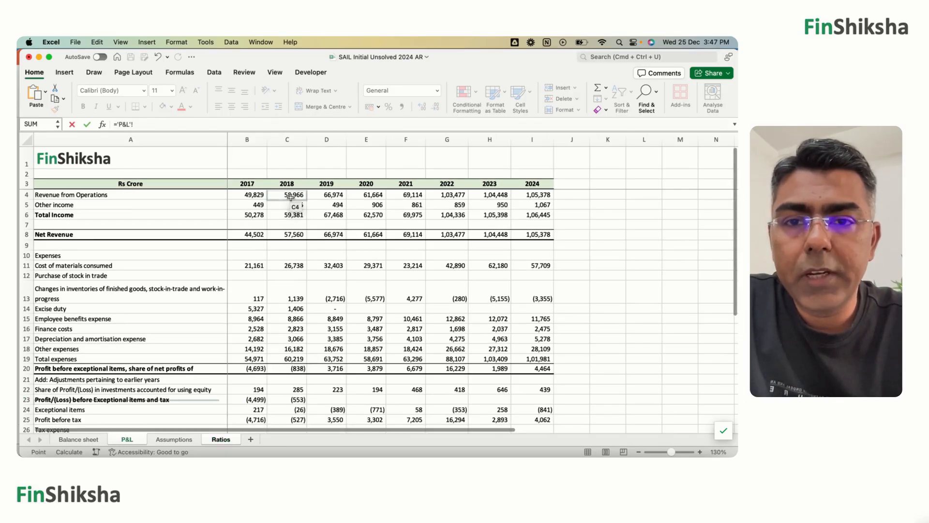
type("/(")
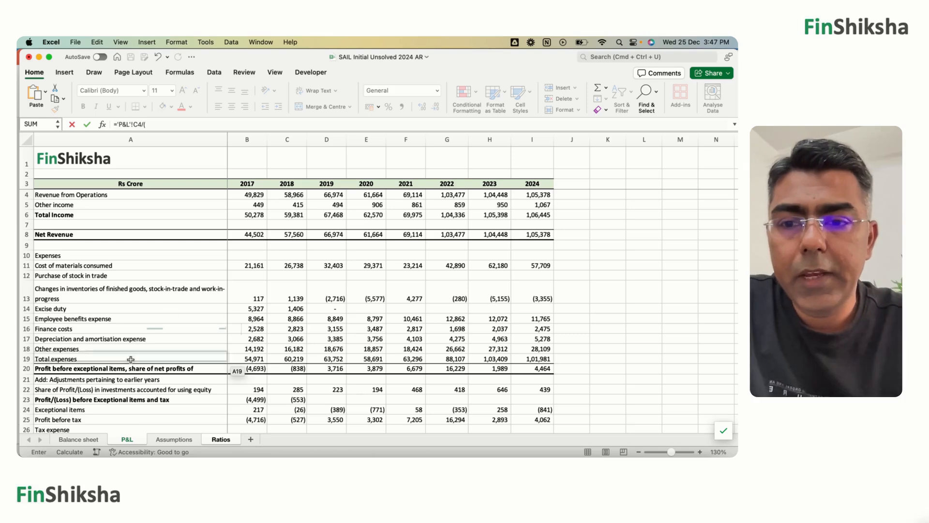
left_click(78, 439)
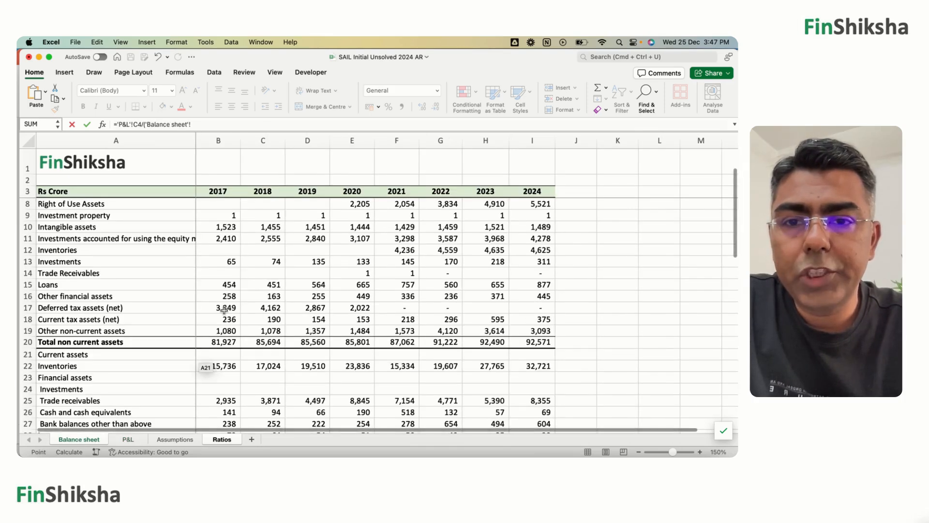
left_click(272, 271)
type("+")
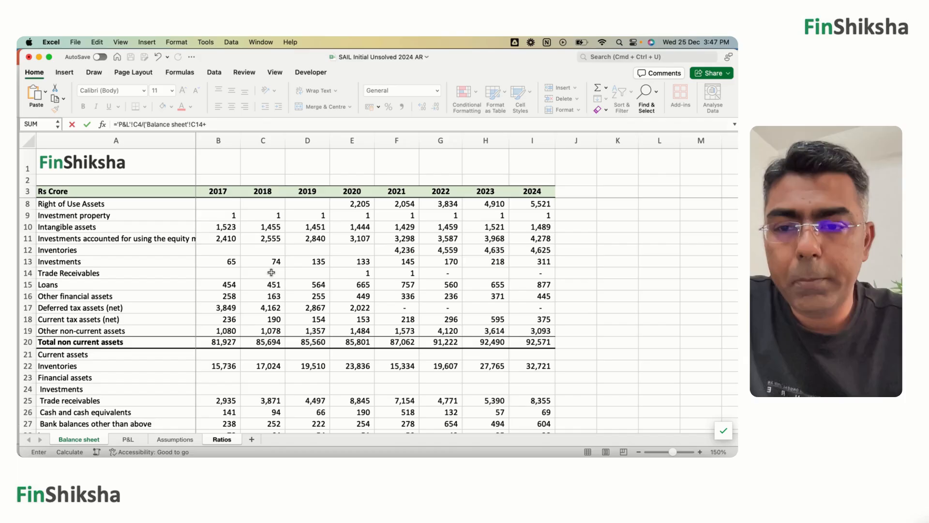
left_click(258, 401)
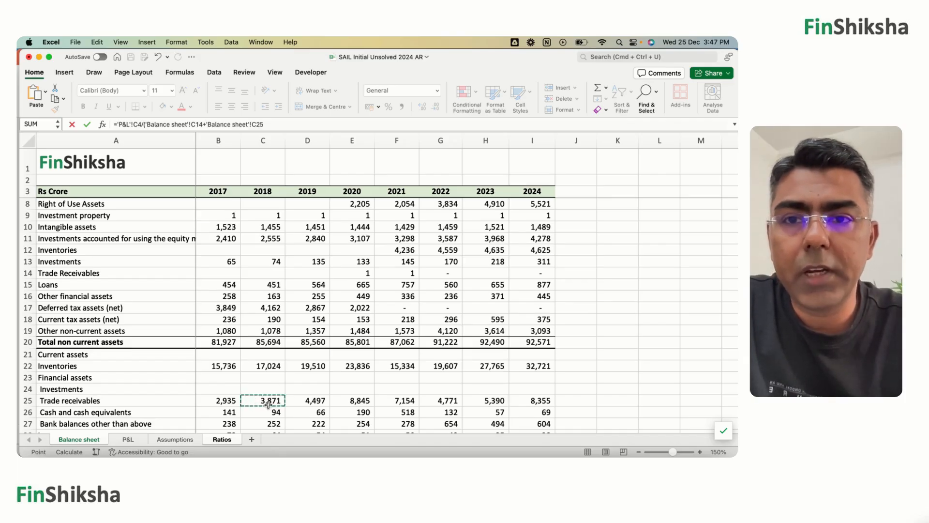
type(")")
key("Return")
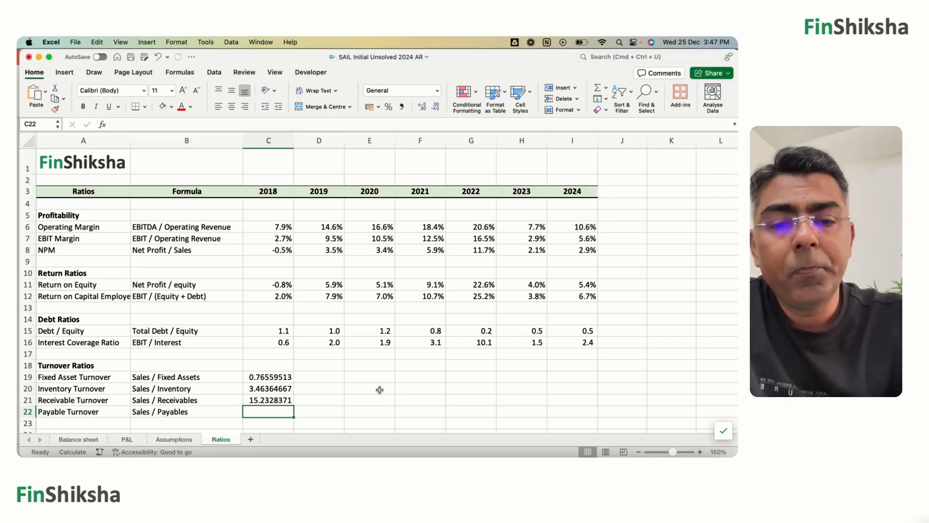
- Begin the 2018 Payable Turnover formula in C22 with 'P&L'!C4 divided by a Balance sheet reference, and locate the trade payables rows
type("=")
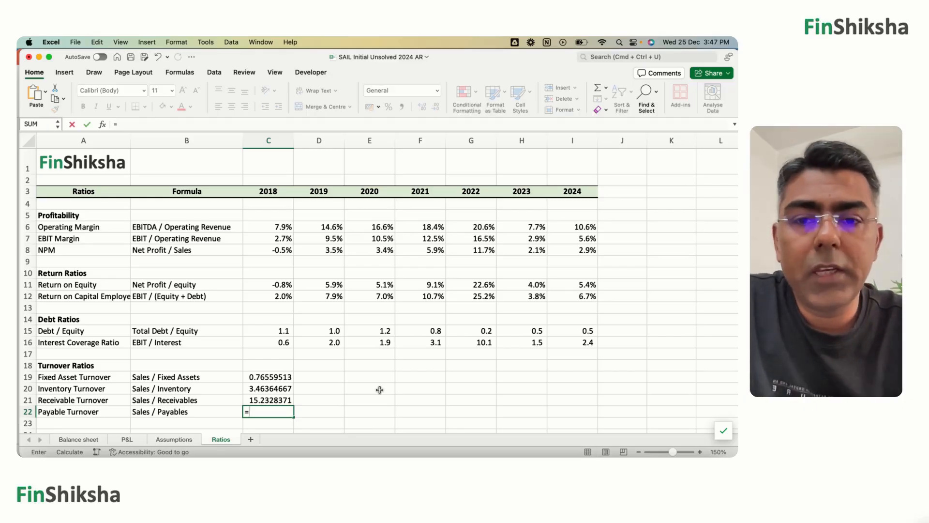
left_click(136, 441)
left_click(283, 195)
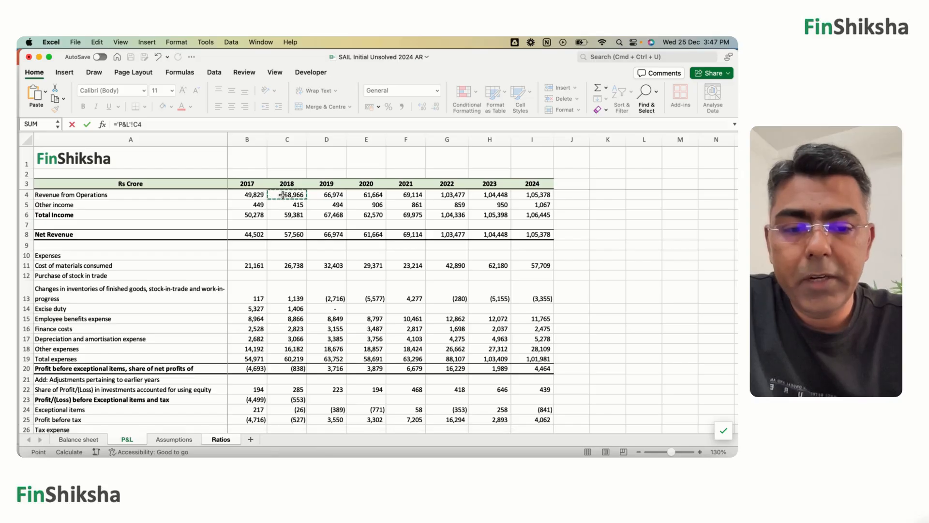
type(".")
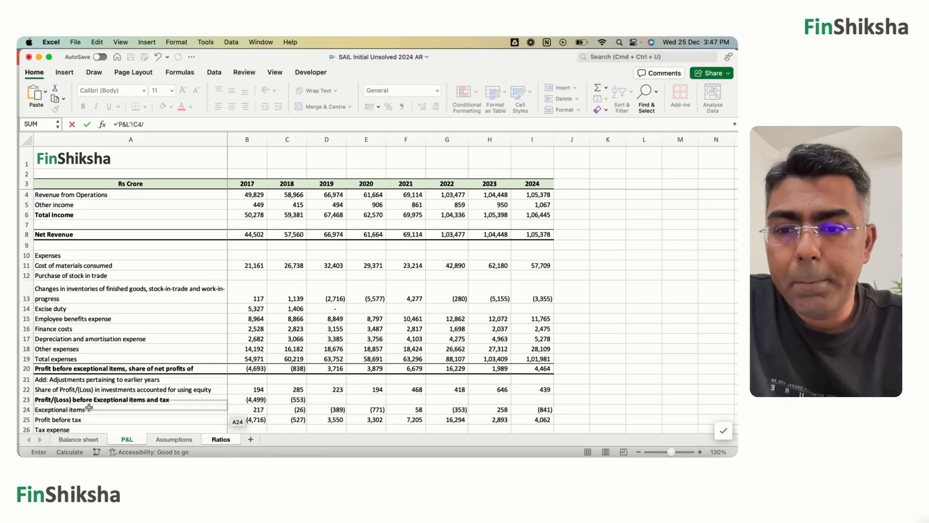
left_click(78, 439)
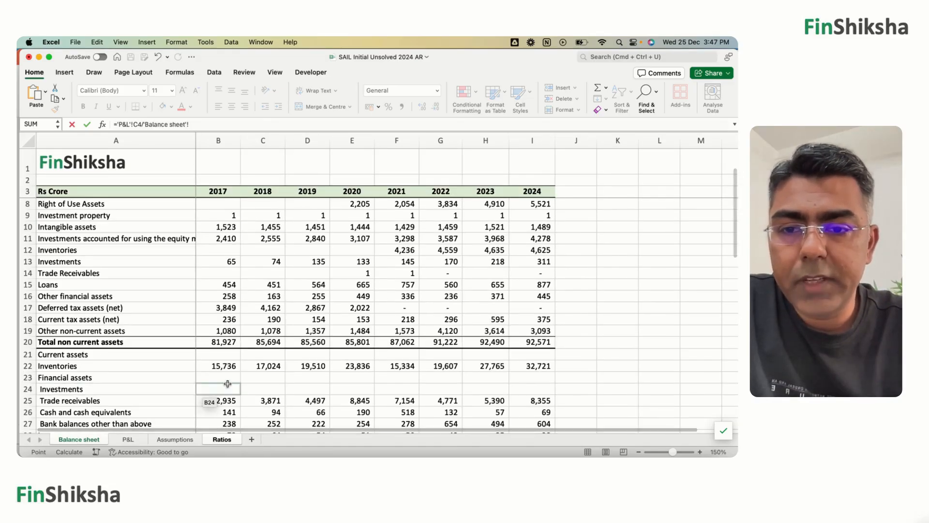
scroll(217, 387, "down", 8)
scroll(229, 382, "down", 2)
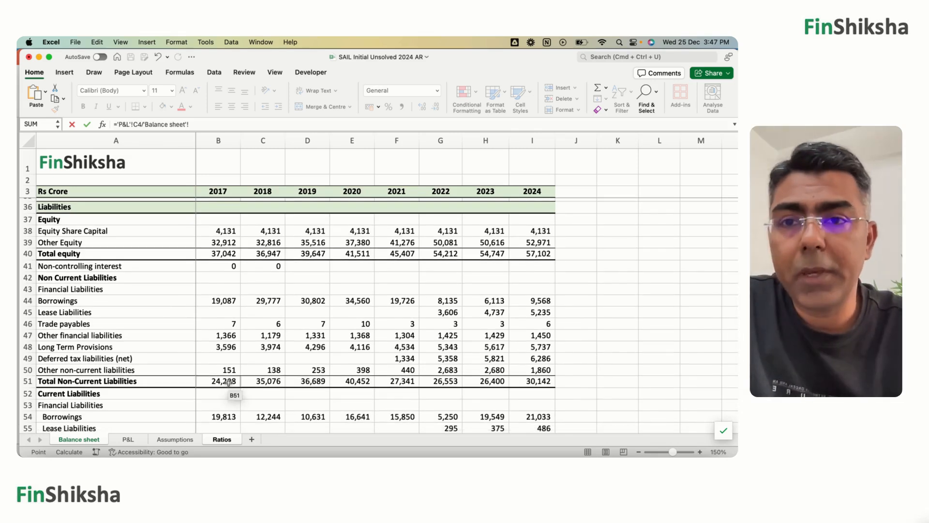
- Replace the incomplete Balance sheet reference after the division sign in the C22 formula with an open bracket
left_click(194, 124)
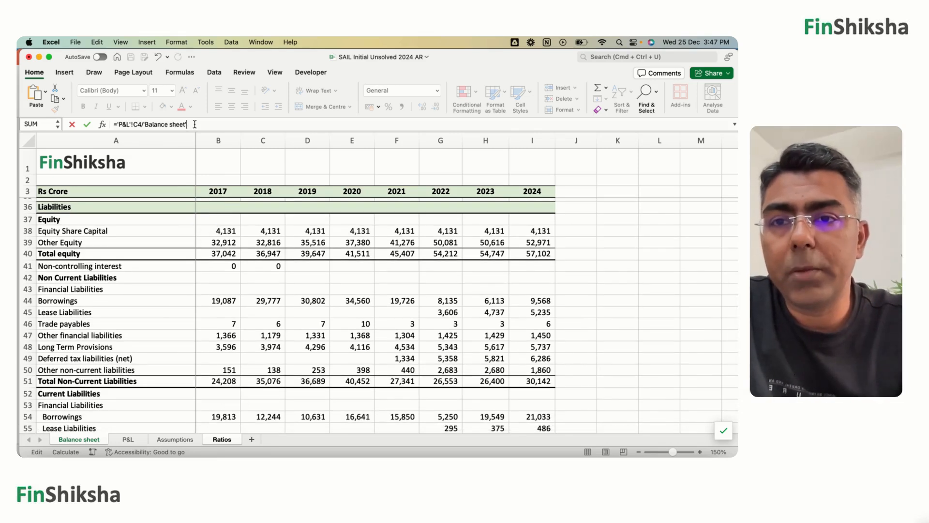
key("BackSpace")
key("BackSpace")
key("BackSpace")
key("BackSpace")
key("BackSpace")
key("BackSpace")
key("BackSpace")
key("BackSpace")
key("BackSpace")
key("BackSpace")
key("BackSpace")
key("BackSpace")
key("BackSpace")
key("BackSpace")
key("BackSpace")
key("BackSpace")
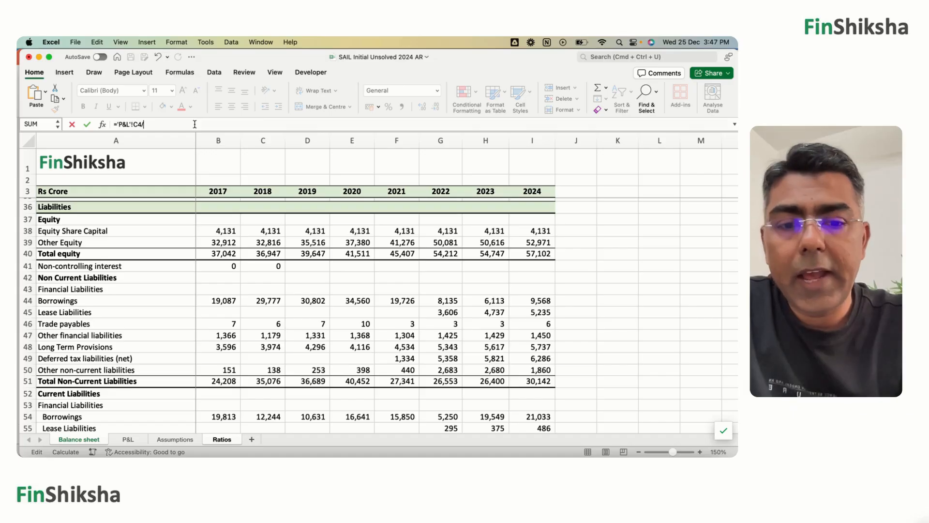
type("(")
- Complete the C22 denominator with non-current plus current trade payables, 'Balance sheet'!C46+'Balance sheet'!C56
left_click(251, 322)
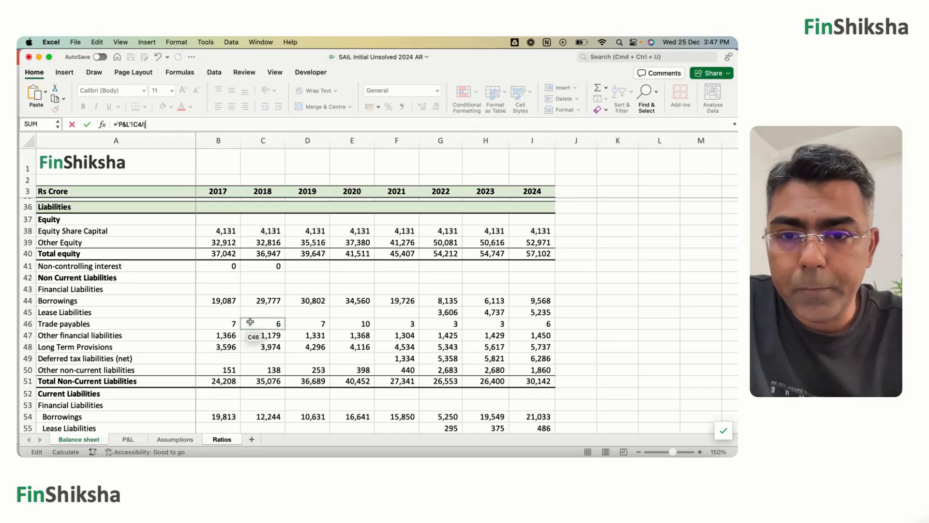
type("+")
scroll(251, 321, "down", 5)
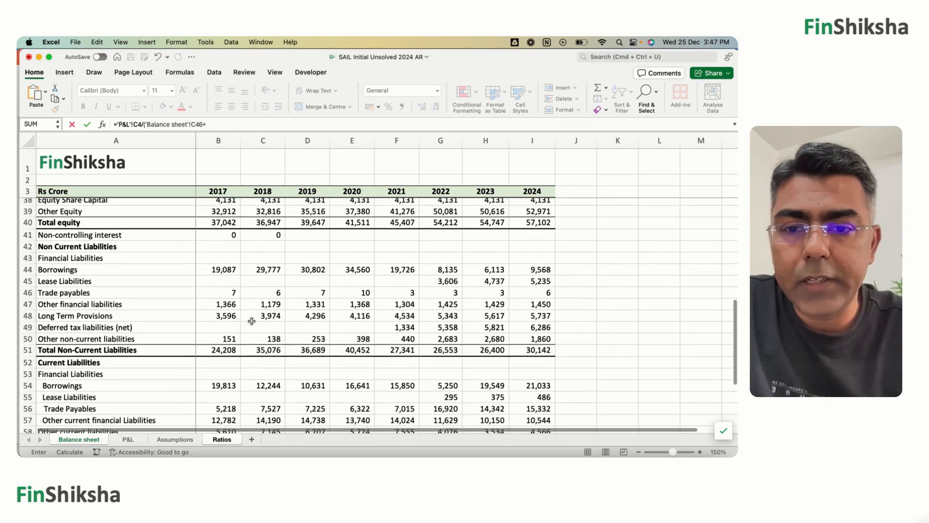
left_click(256, 379)
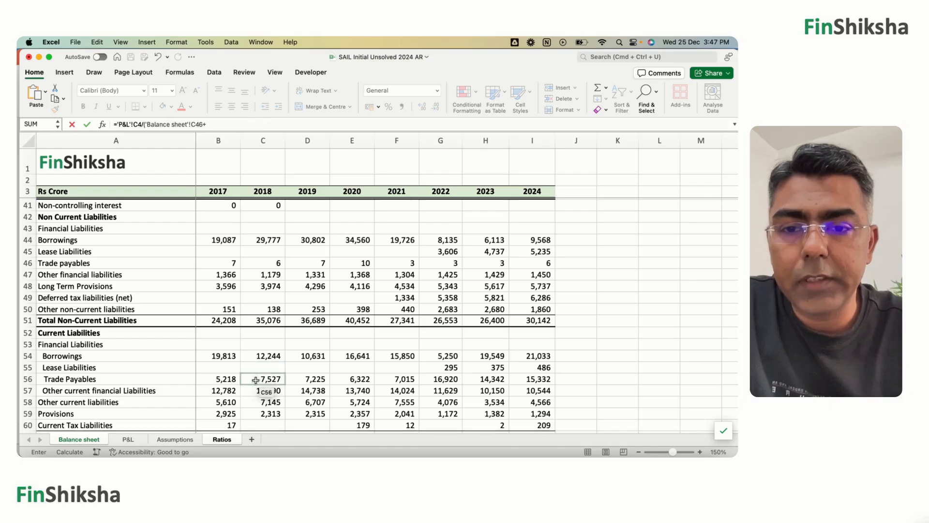
type(")")
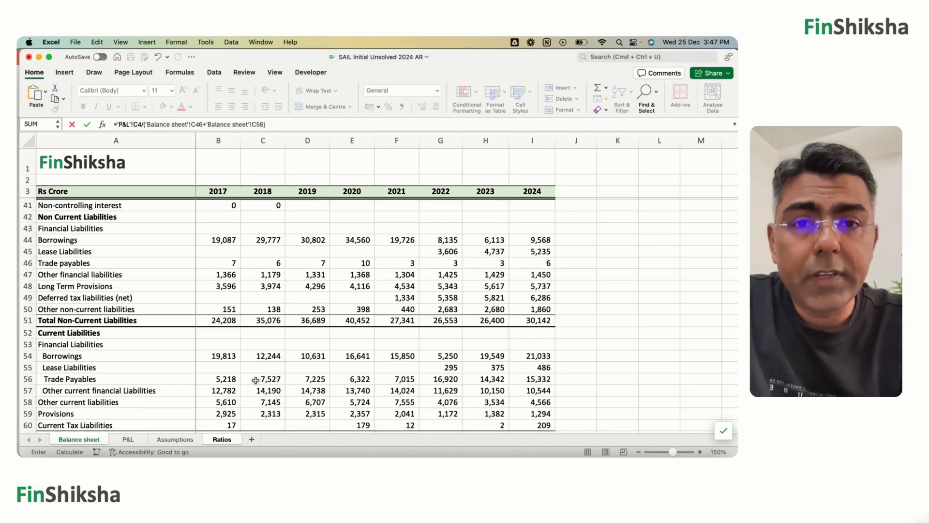
key("Return")
- Format the 2018 turnover ratios in C19:C22 in comma style with one decimal and fill them across to the 2024 column
key("Up")
key("Up")
key("Up")
key("Up")
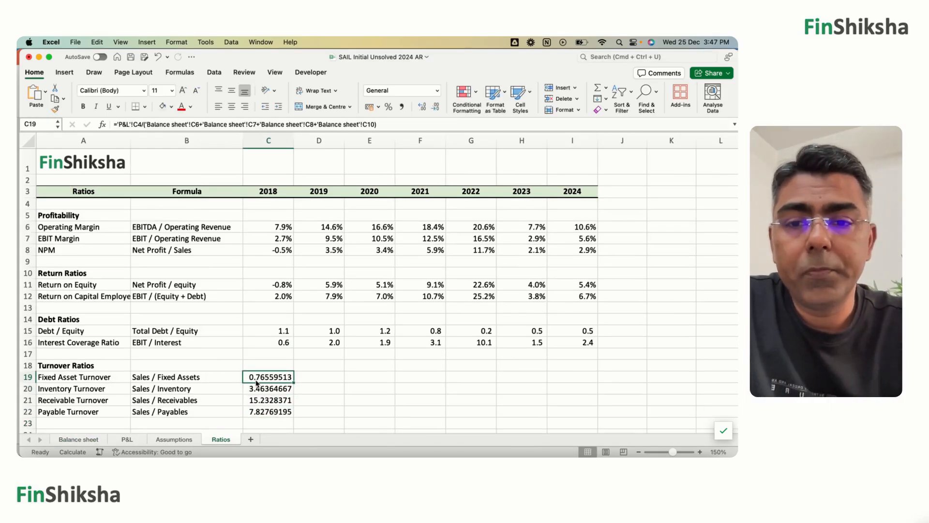
key("shift+Down")
key("shift+Down")
key("shift+Down")
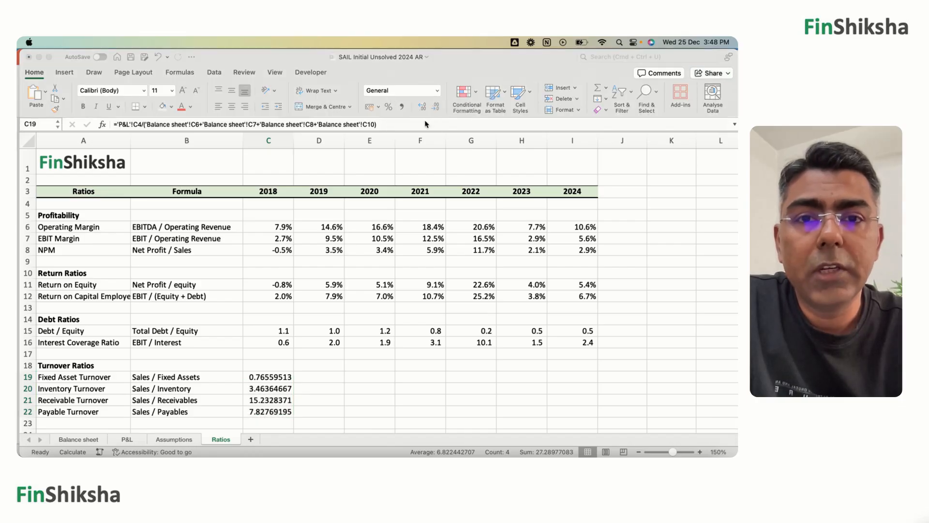
left_click(397, 112)
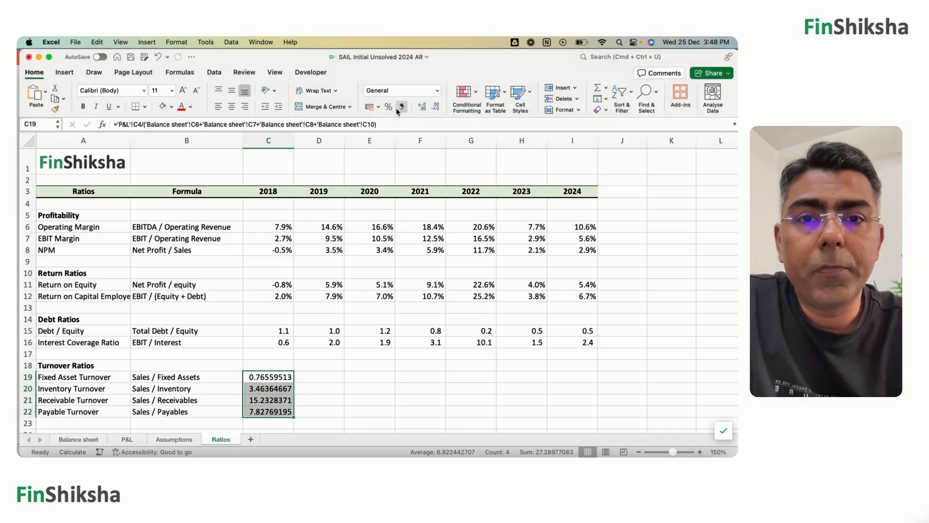
left_click(402, 107)
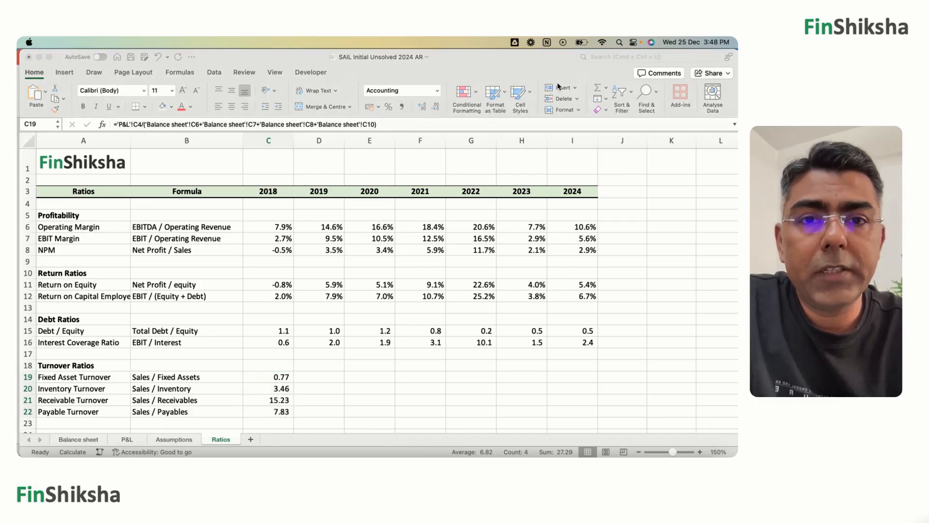
left_click(435, 108)
left_click(436, 107)
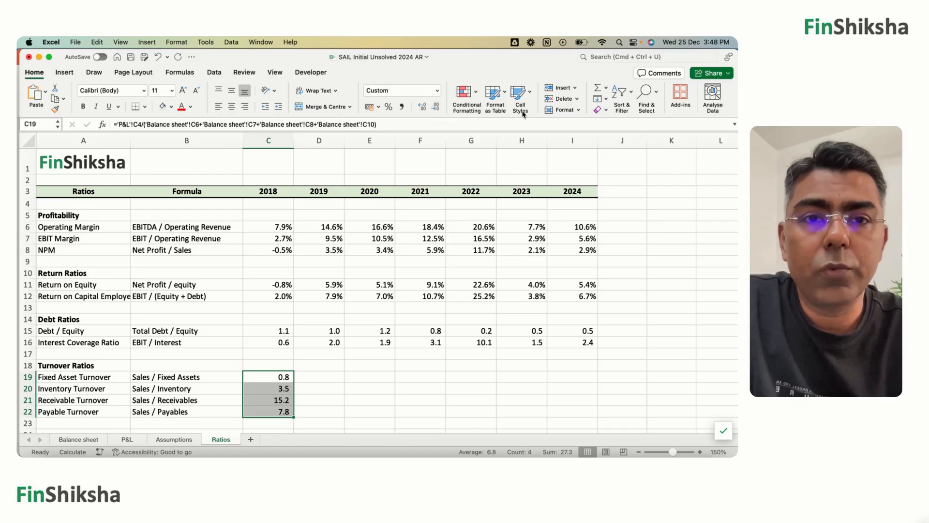
left_click(277, 399)
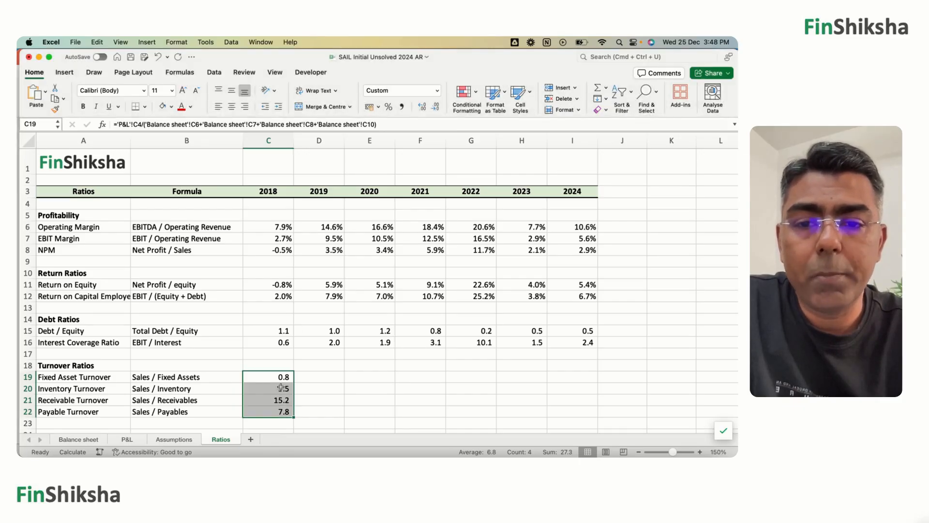
left_click_drag(294, 417, 580, 416)
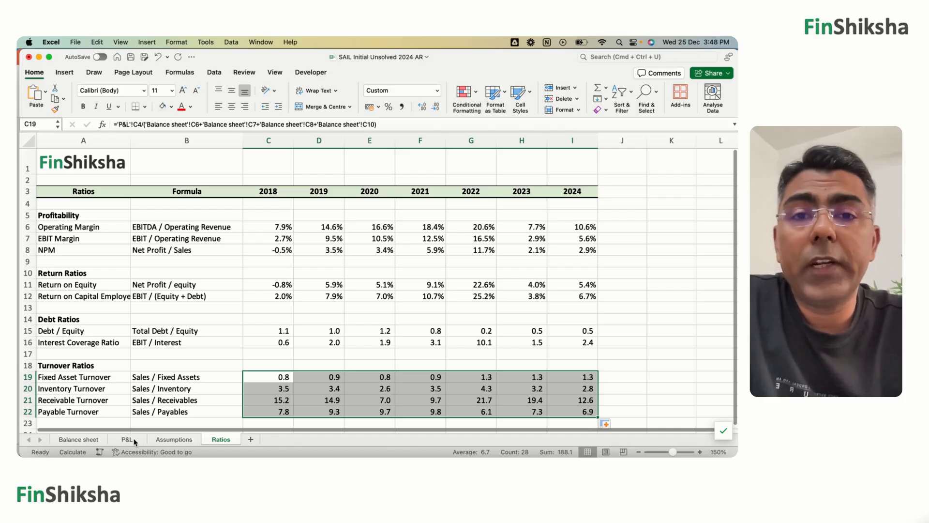
- Add the heading "Growth Ratios" in A24 and the row label "Revenue from Operations" in A25
scroll(145, 412, "down", 3)
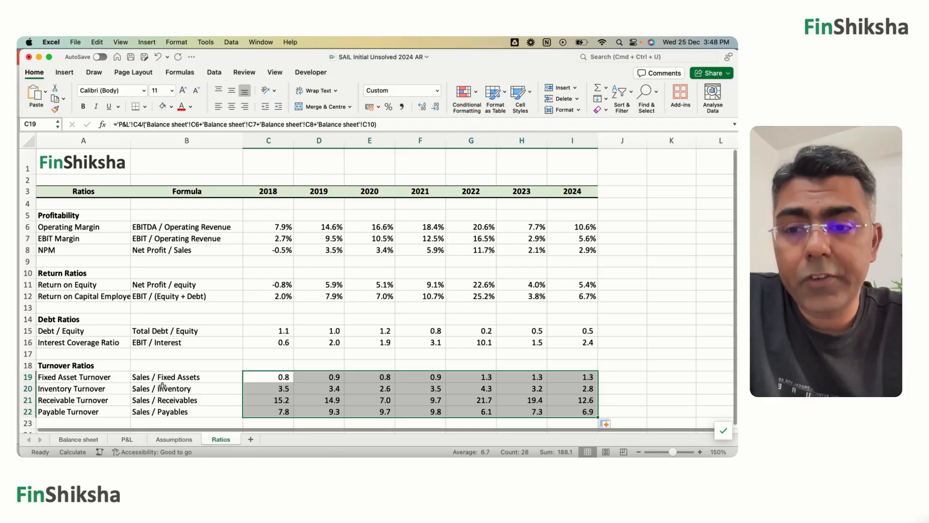
left_click(116, 393)
type("G")
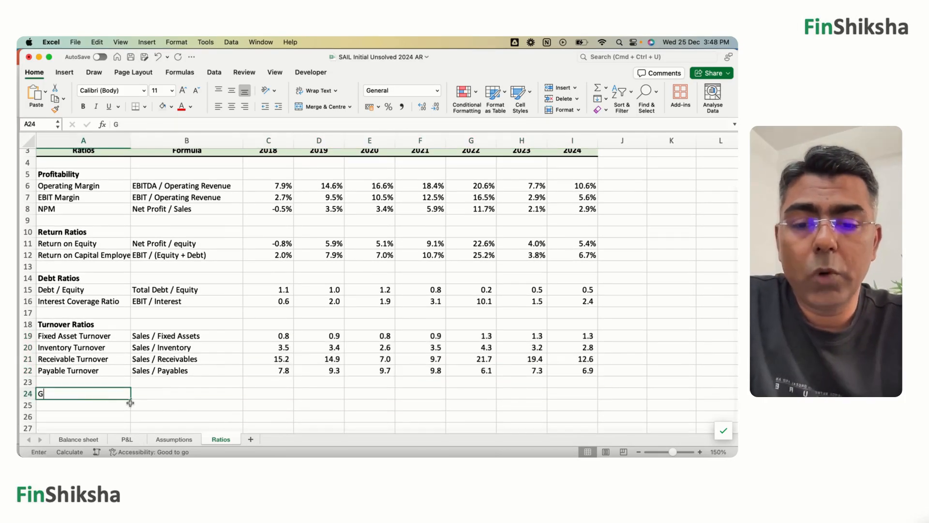
type("rowth Ratios")
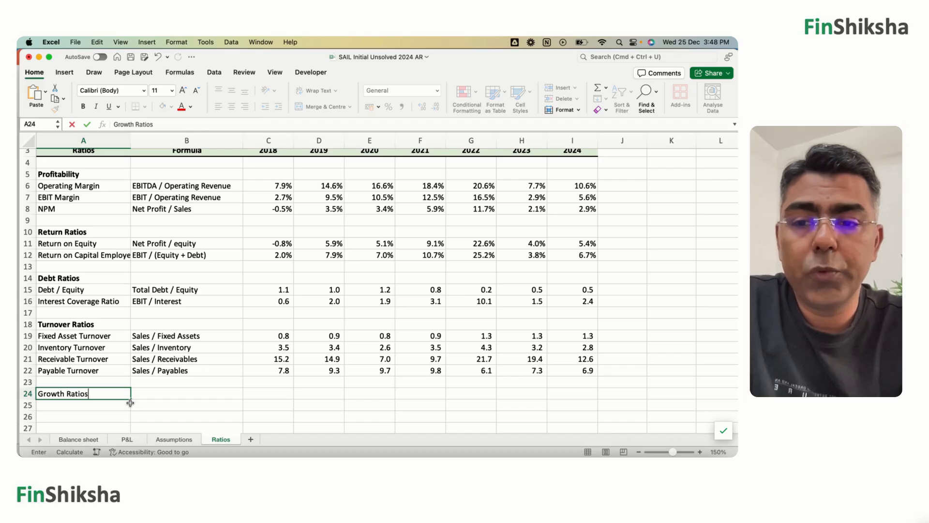
key("Return")
type("Sla")
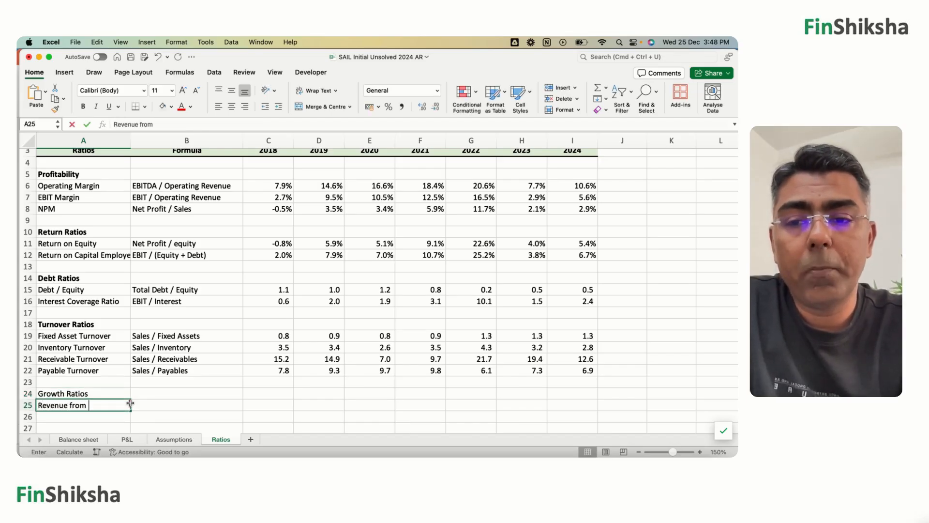
key("Return")
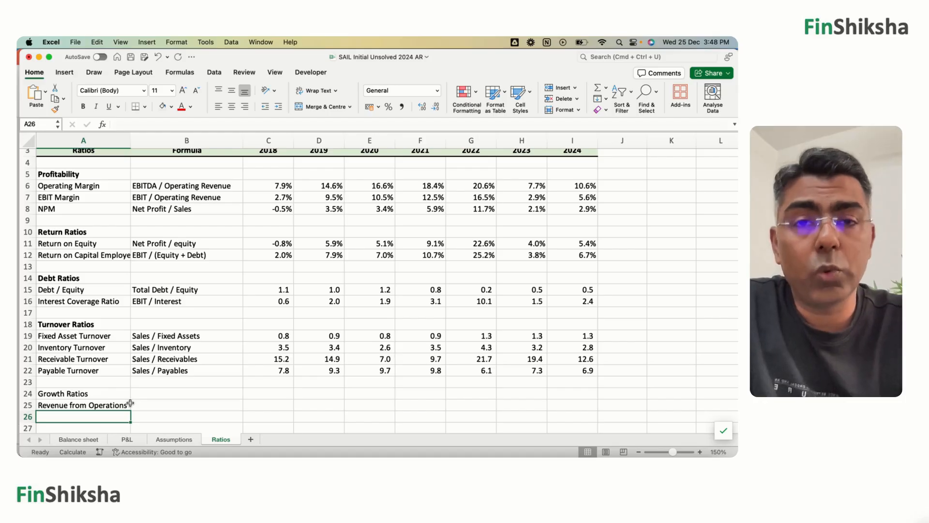
- Calculate the 2018 growth in revenue from operations in C25 as 'P&L'!C4/'P&L'!B4-1
key("Right")
key("Right")
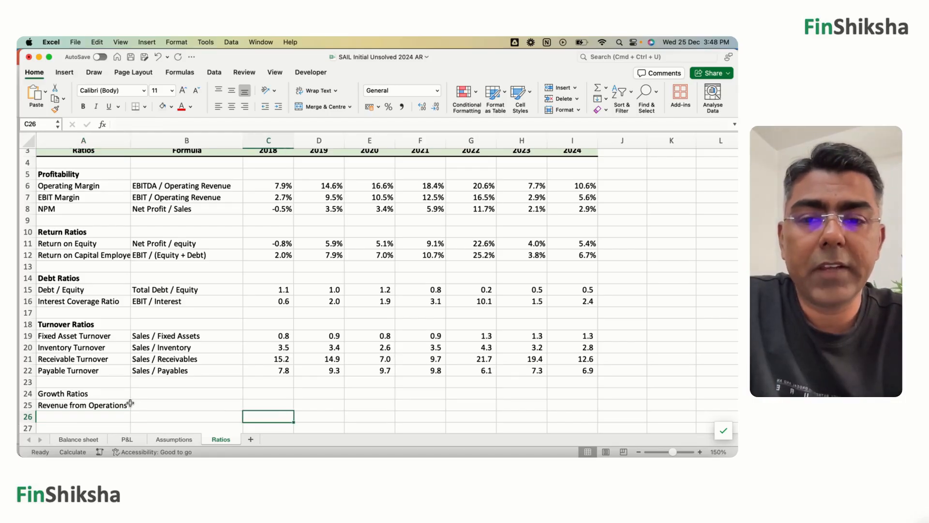
key("Up")
type("=")
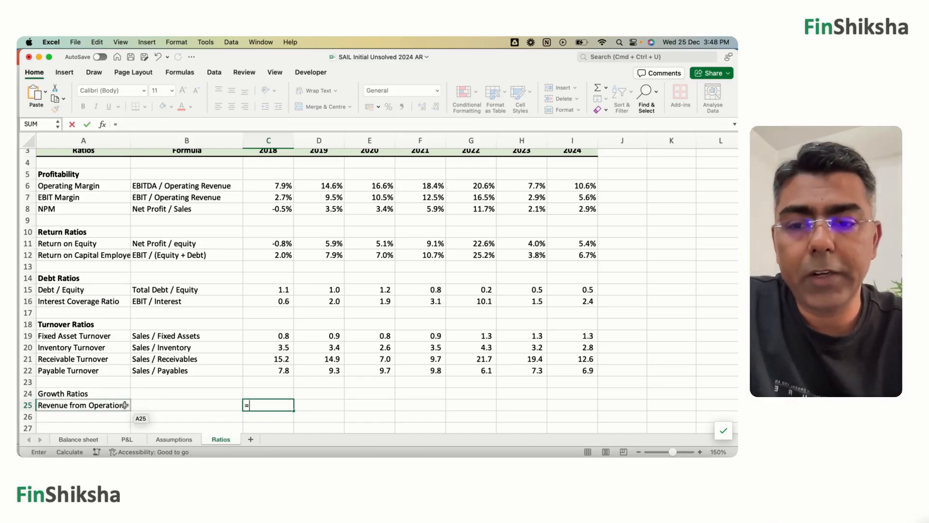
left_click(125, 440)
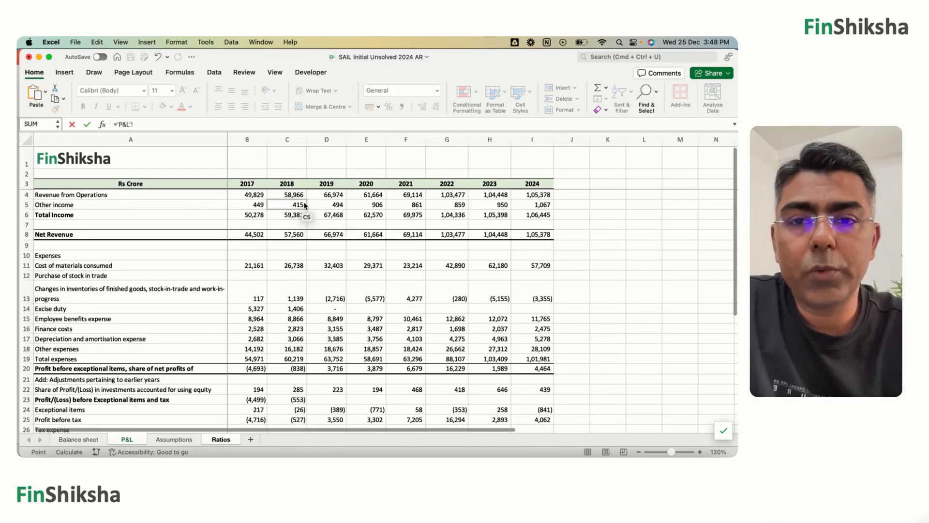
left_click(288, 194)
type("/")
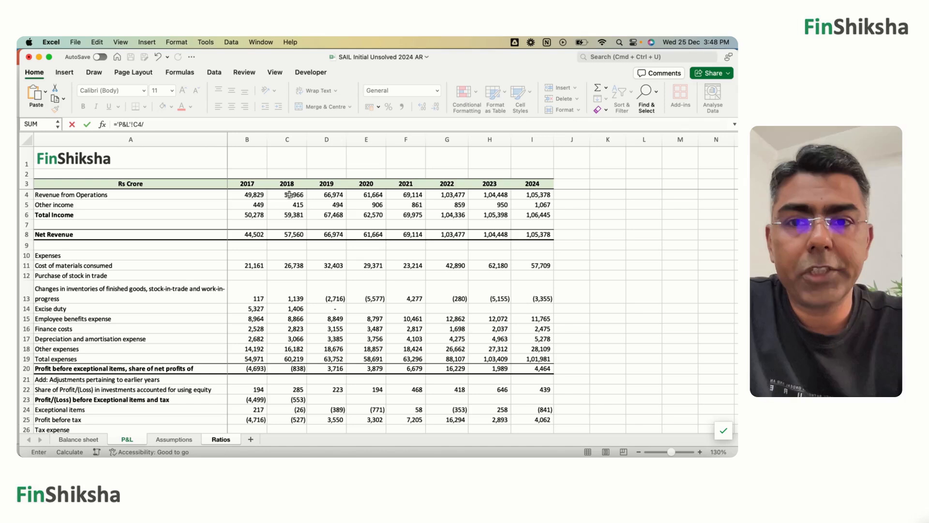
left_click(255, 195)
type("-1")
key("Return")
key("Up")
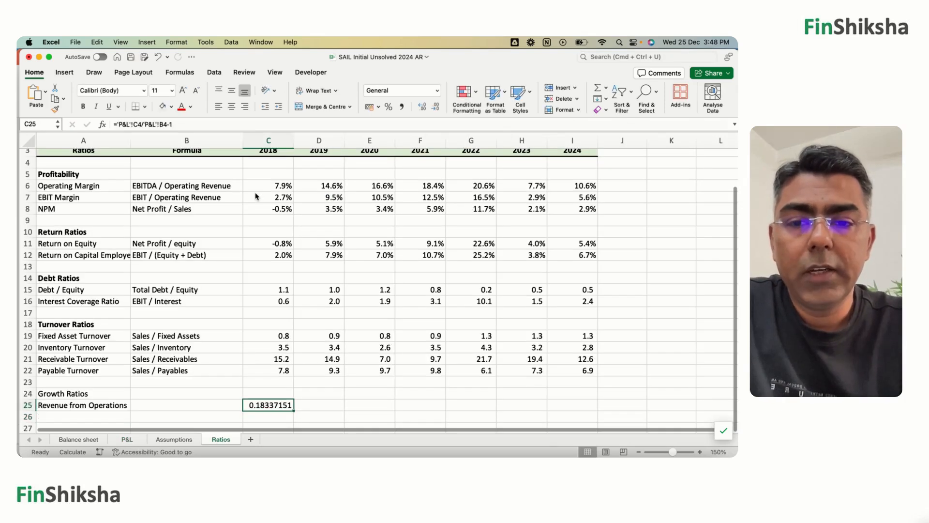
- Copy the 2018 revenue growth formula in C25 across the row to the 2024 column
key("super+c")
key("shift+Right")
key("shift+Right")
key("shift+Right")
key("shift+Right")
key("shift+Right")
key("shift+Right")
key("super+v")
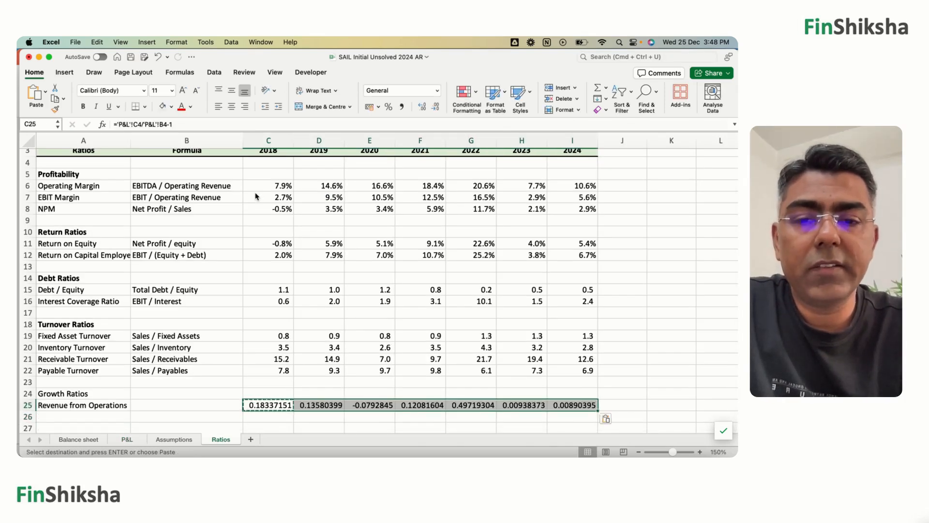
- Add the row label "EBITDA" in A26 under the growth ratios
key("Down")
key("Left")
key("Left")
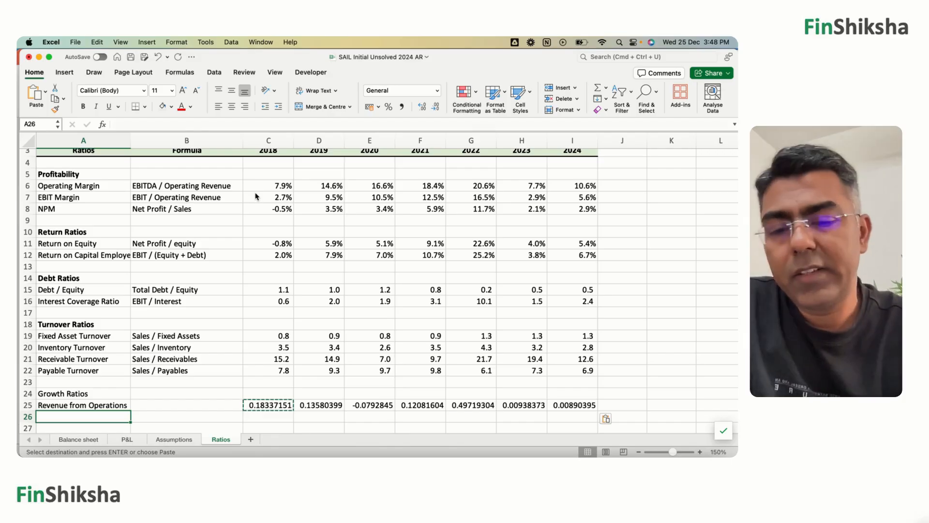
type("EBITDA")
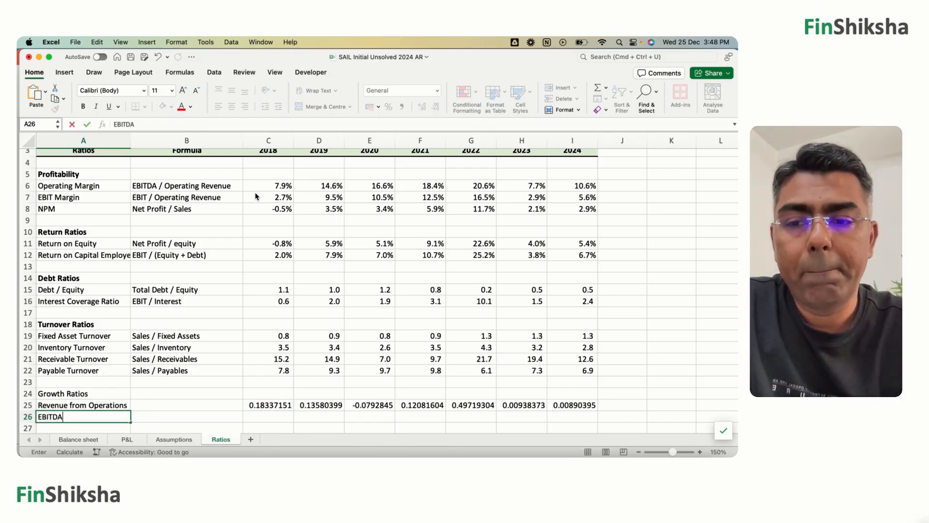
- Calculate the 2018 EBITDA growth in C26 as 'P&L'!C35/'P&L'!B35-1
key("Right")
key("Right")
type("=")
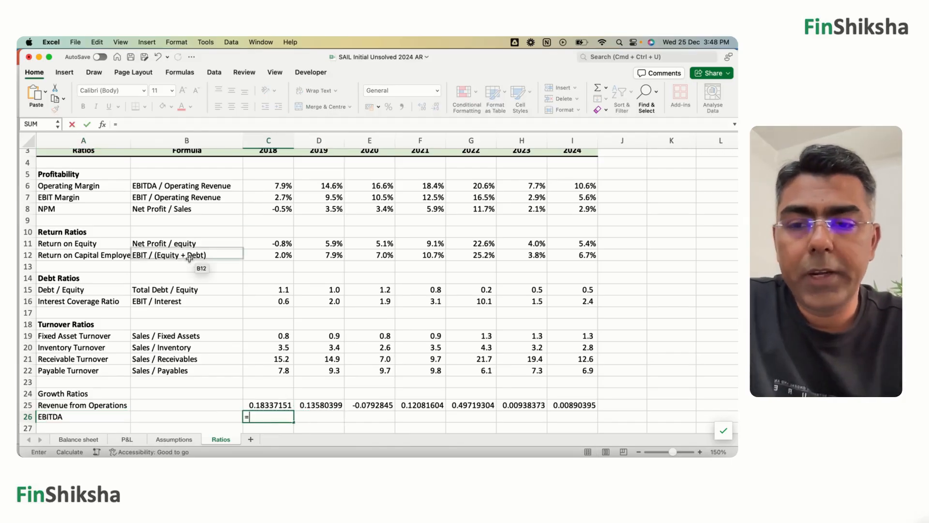
left_click(127, 438)
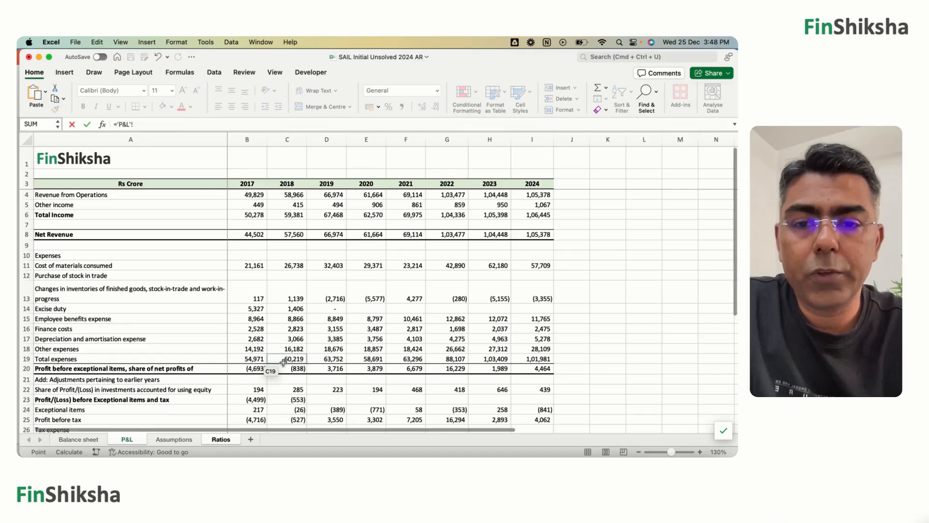
scroll(283, 362, "down", 6)
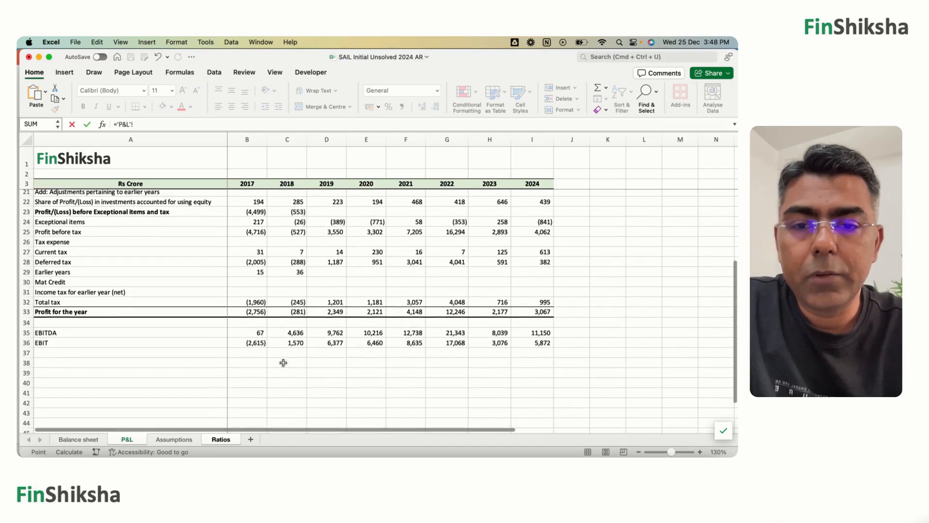
left_click(286, 325)
type("/")
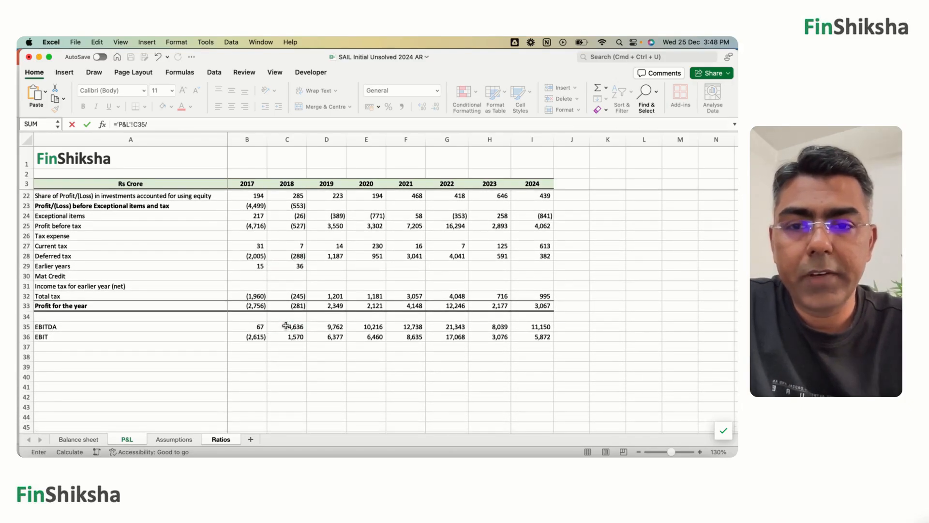
left_click(256, 326)
type("-1")
key("Return")
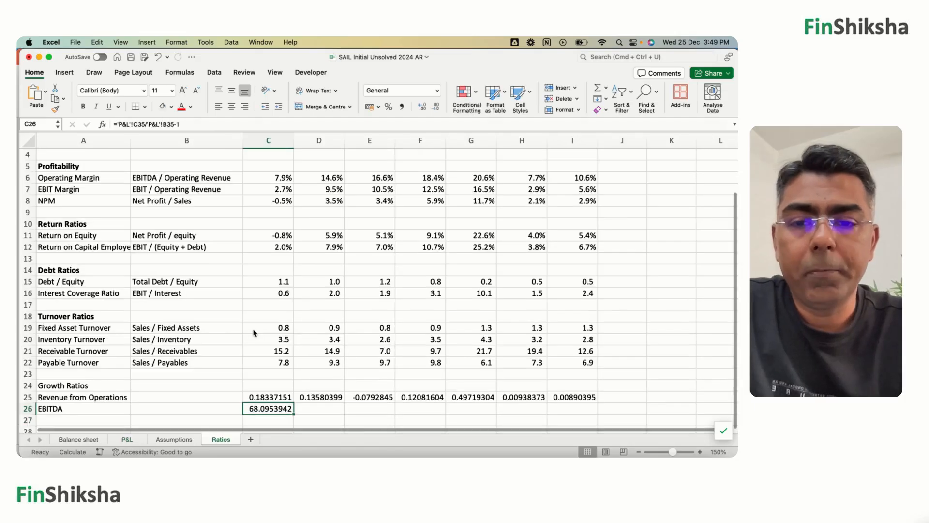
- Format the 2018 growth figures in C25:C26 as percentages and fill them across to the 2024 column
key("Up")
key("shift+Down")
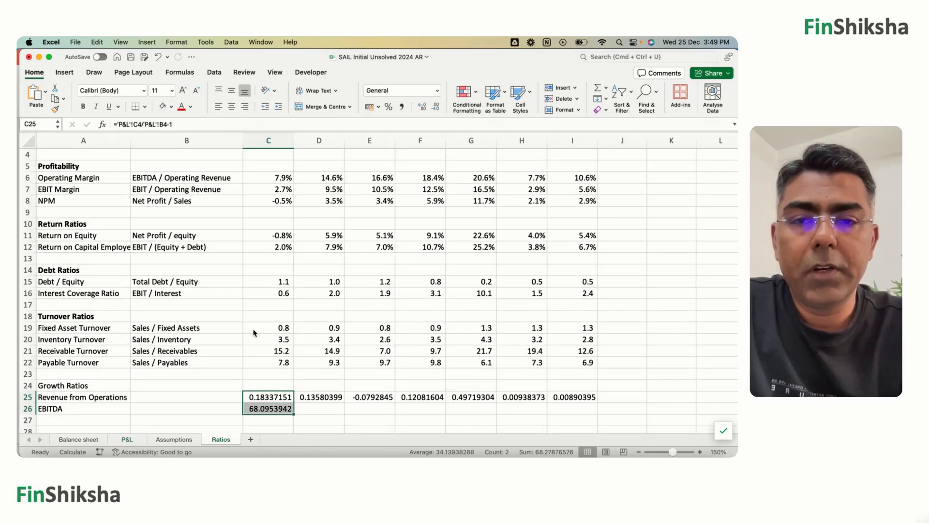
key("super+1")
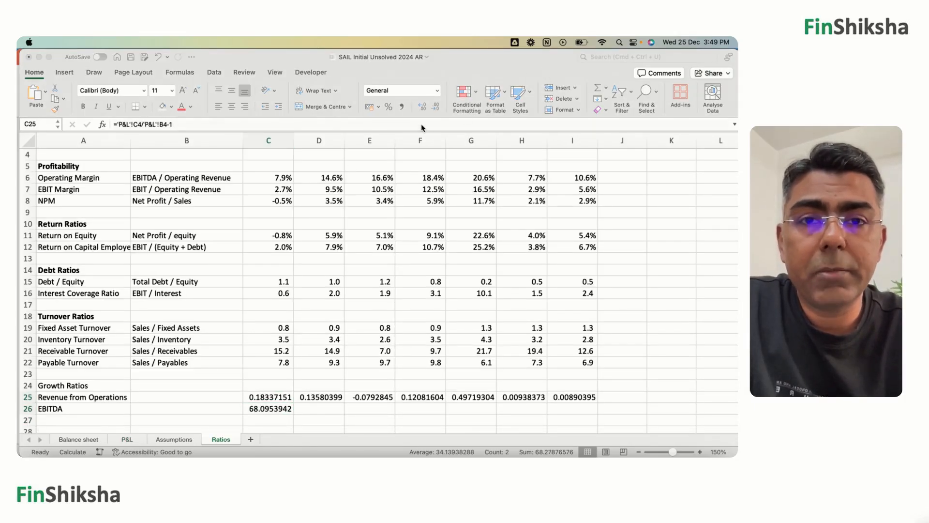
left_click(392, 111)
left_click(388, 107)
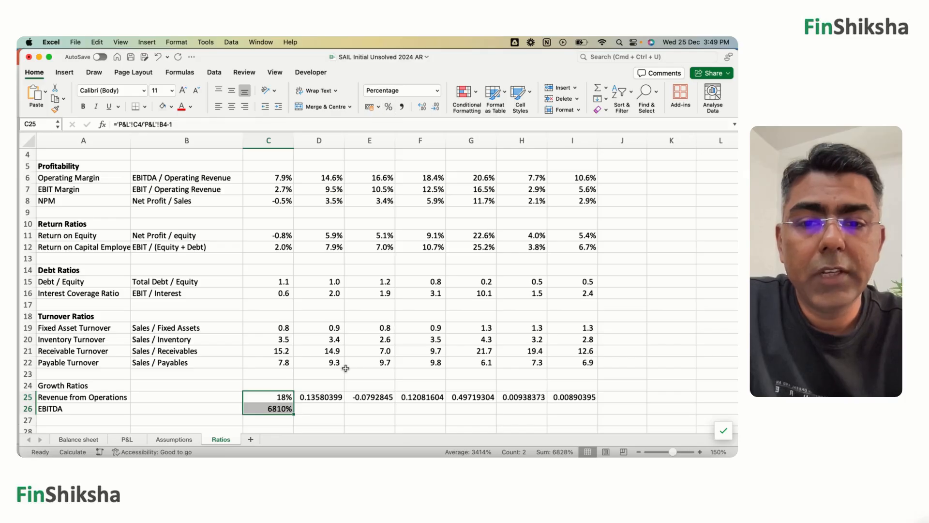
left_click_drag(294, 415, 582, 429)
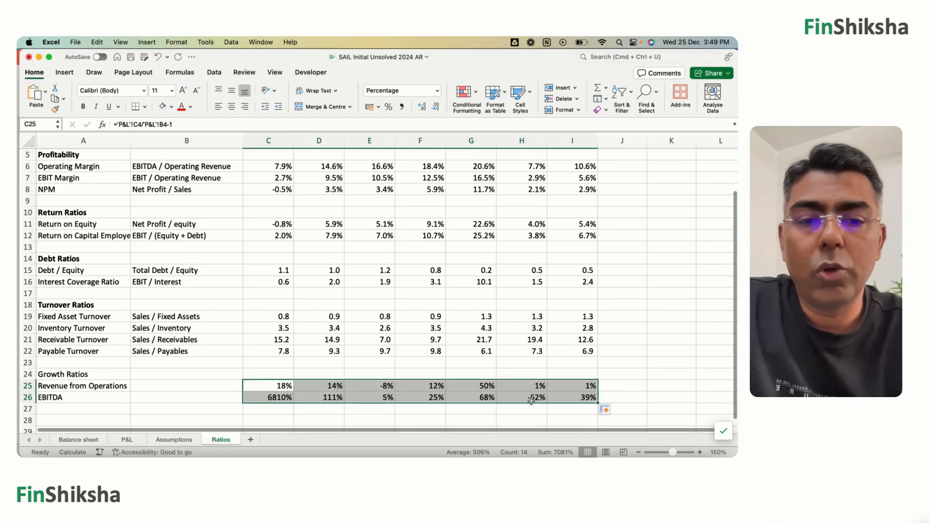
- Make the "Growth Ratios" heading in A24 bold
left_click(263, 402)
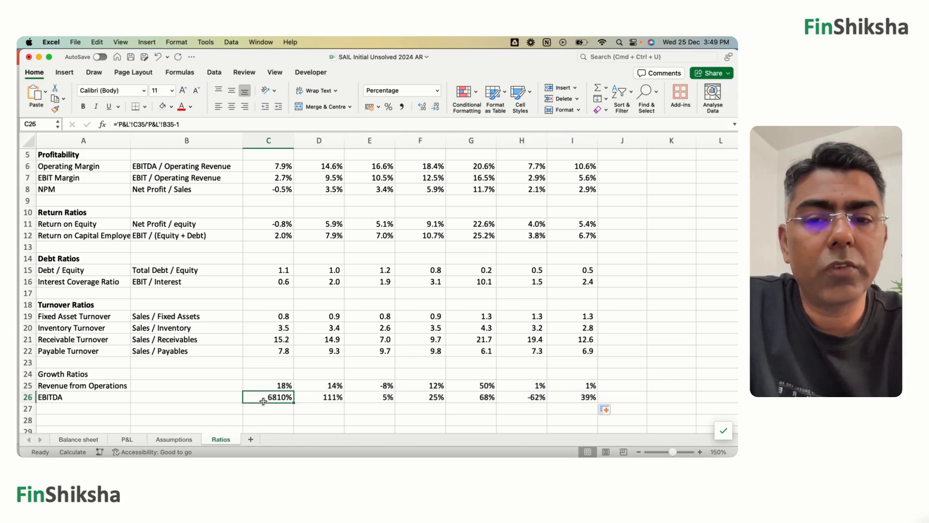
key("Up")
key("Left")
key("Left")
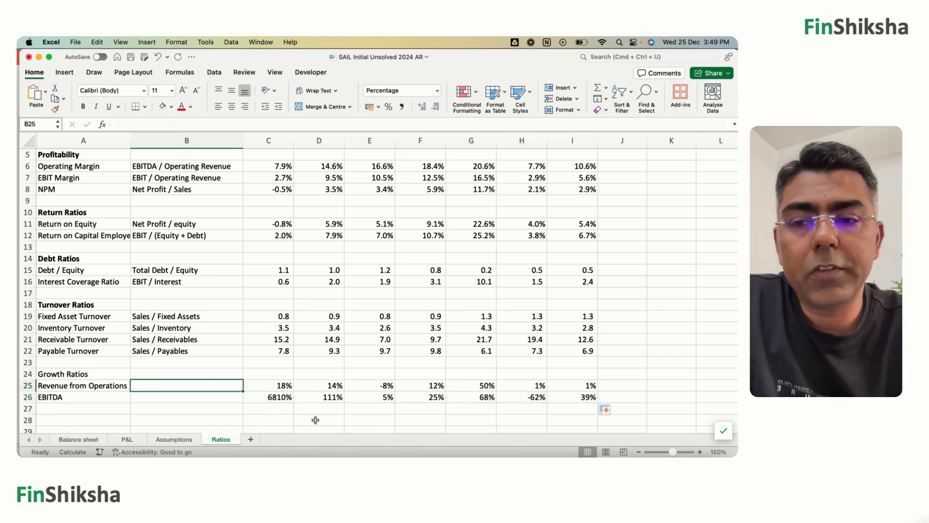
key("Up")
key("super+b")
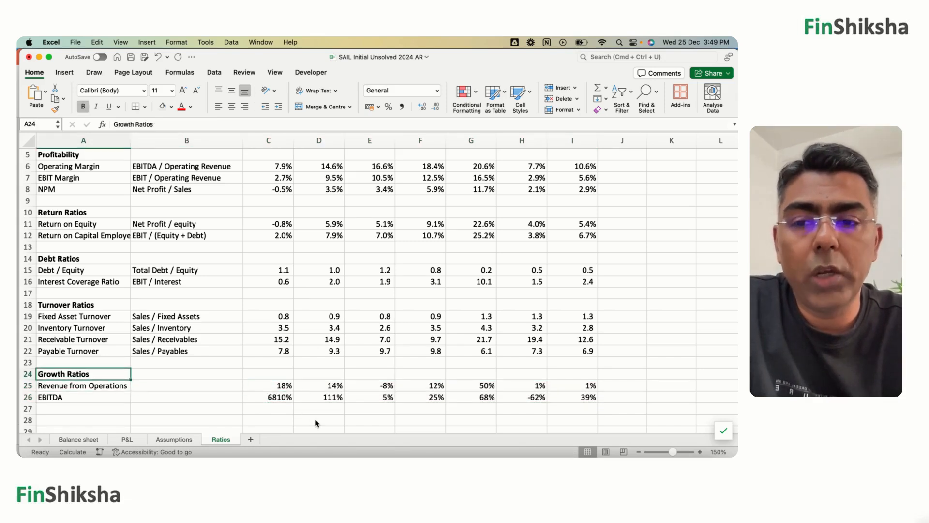
- Review the ratio table from the growth section up to the top of the Ratios sheet
key("Up")
key("Up")
key("Up")
key("Up")
key("Up")
key("Up")
key("Up")
key("Up")
key("Up")
key("Up")
key("Up")
key("Up")
key("Up")
key("Up")
key("Up")
key("Up")
key("Up")
key("Up")
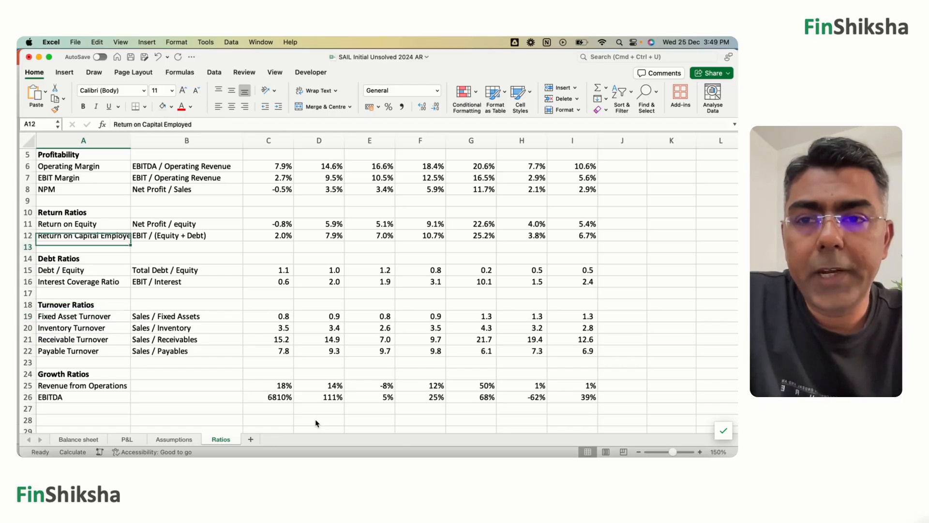
key("Up")
key("Up")
key("Up")
key("Up")
key("Up")
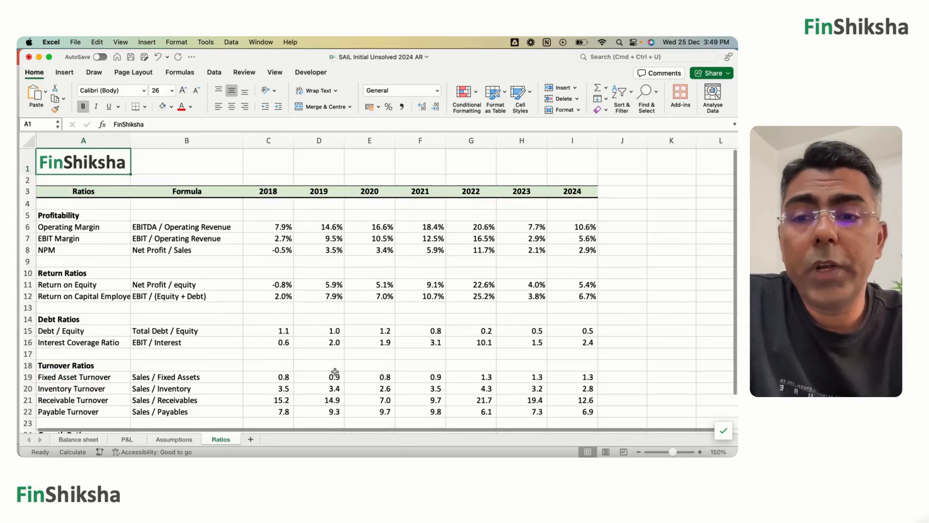
- Examine the Revenue from Operations row on the P&L sheet year by year from 2018 to 2024
left_click(127, 439)
scroll(421, 280, "up", 10)
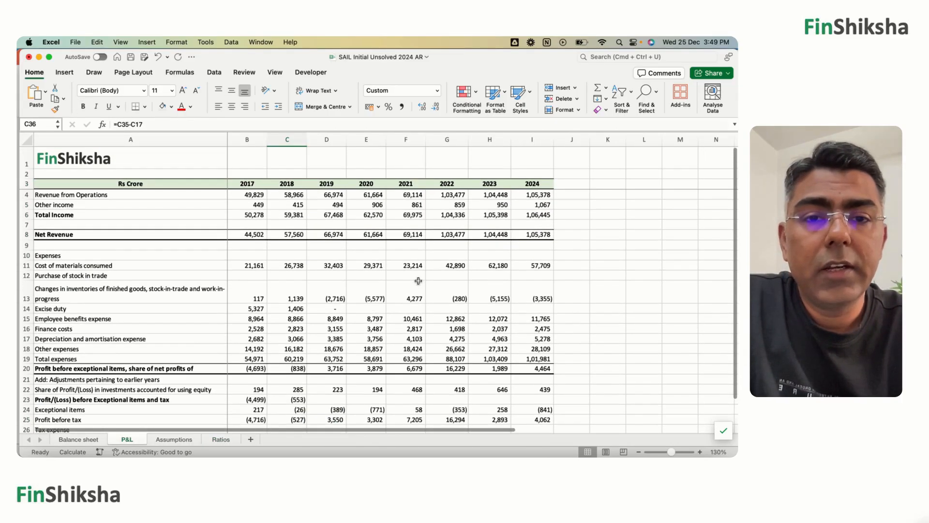
key("super+Tab")
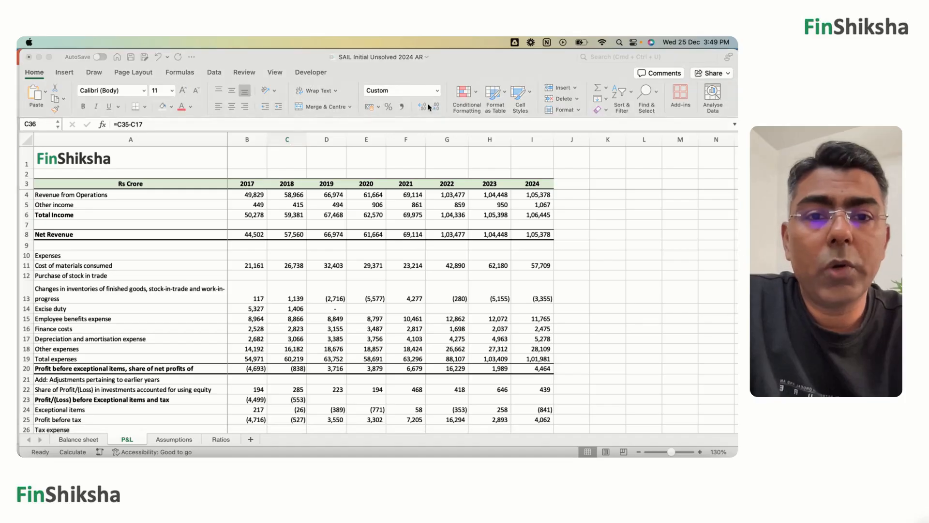
left_click(581, 197)
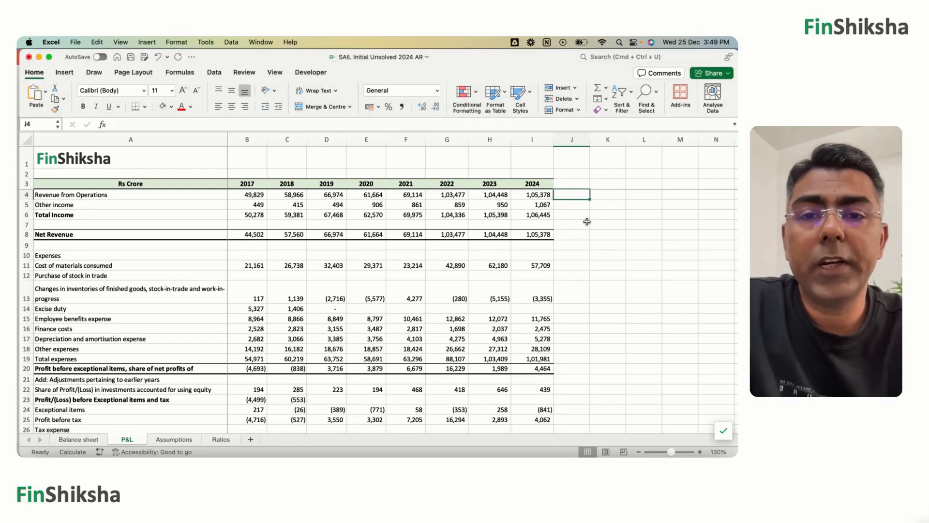
key("Left")
key("Left")
key("Left")
key("Left")
key("Left")
key("Left")
key("Left")
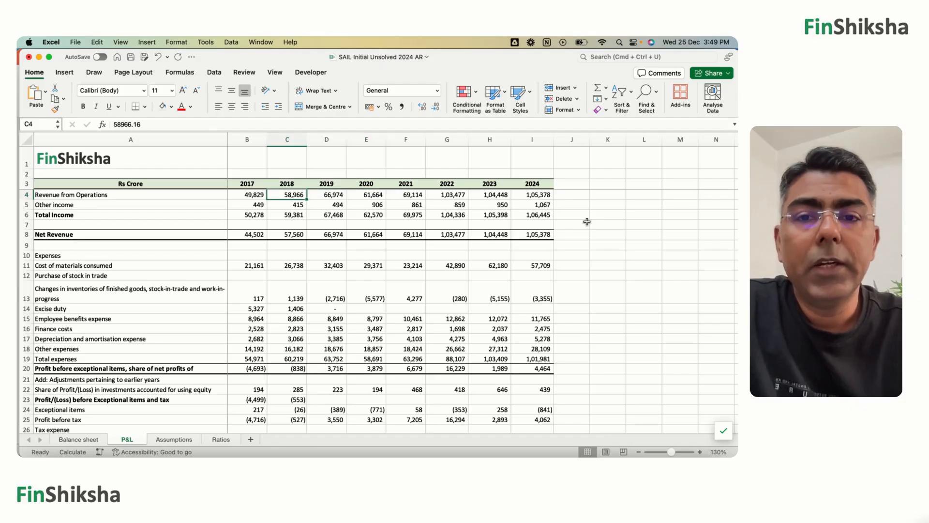
key("Right")
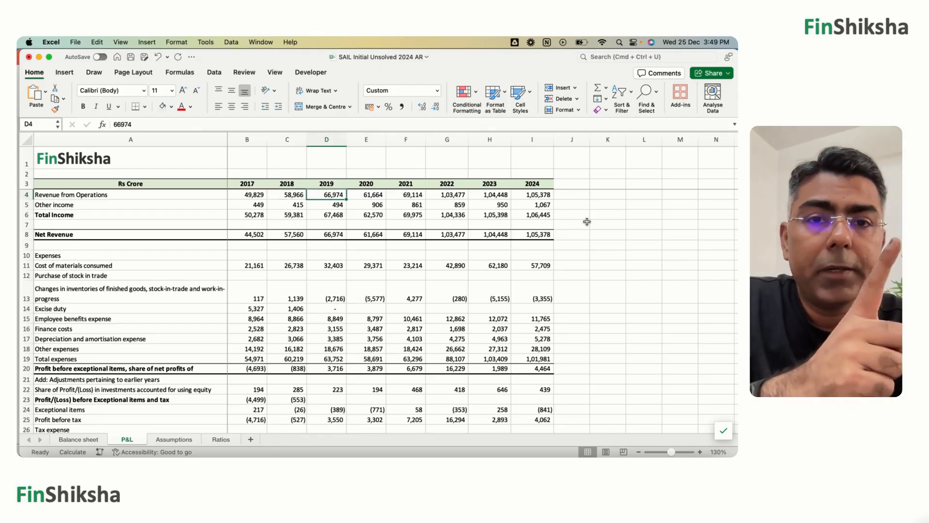
key("Right")
key("Right")
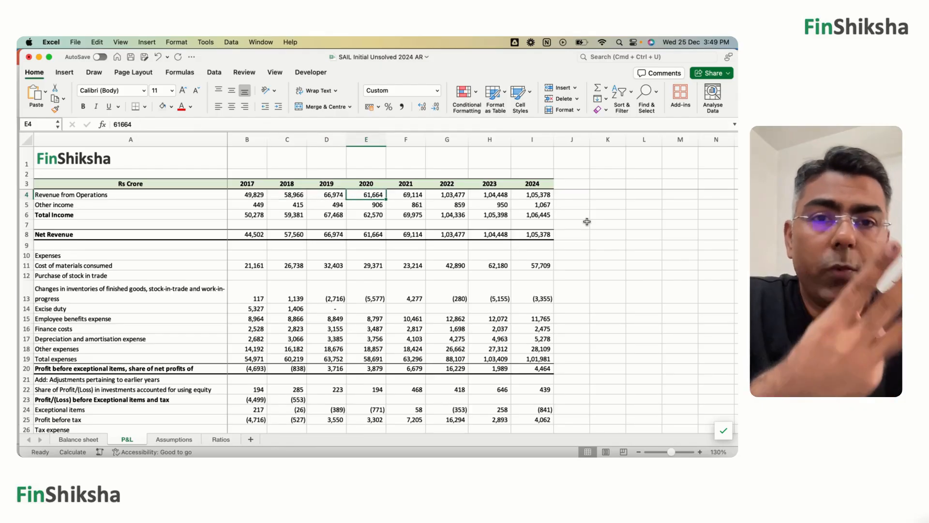
key("Right")
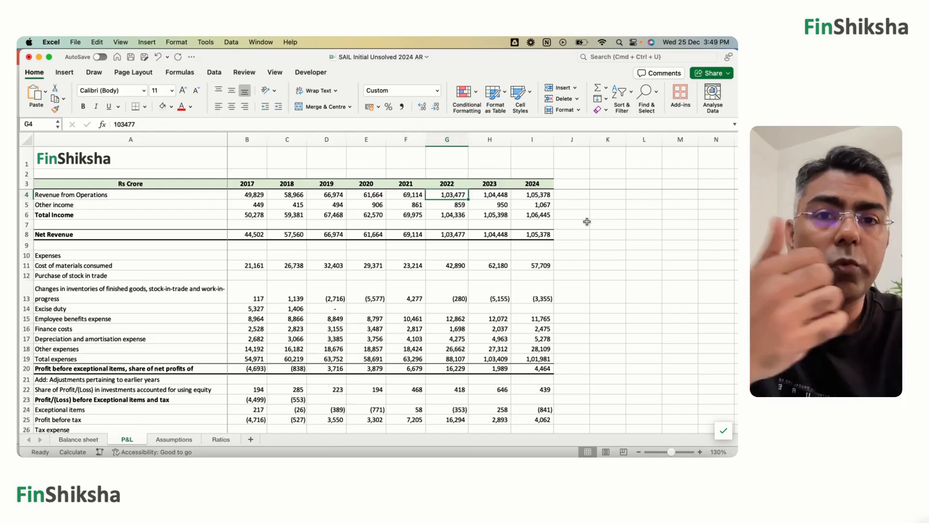
key("Right")
key("Right")
key("Right")
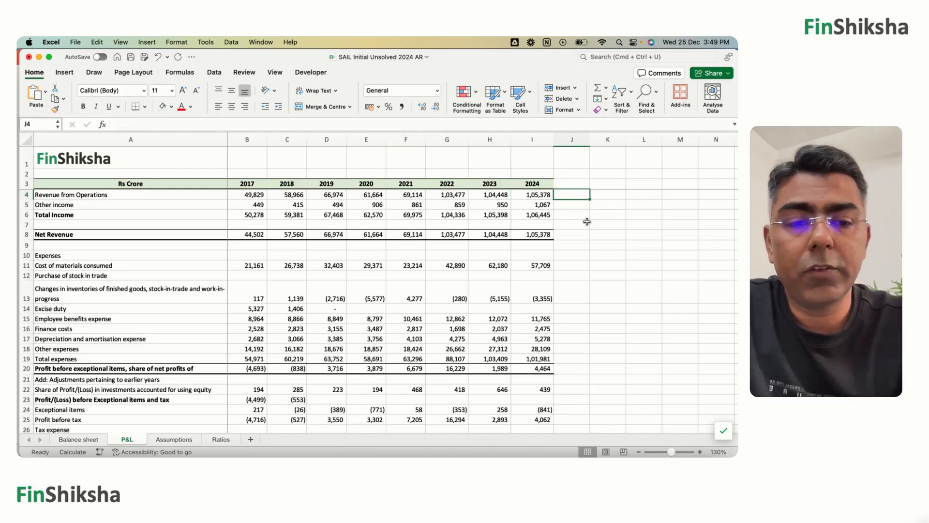
- Add a "CAGR" column header in J3 of the P&L sheet, reusing the formatting of the 2024 header
key("Up")
key("Left")
key("super+c")
key("Right")
key("super+v")
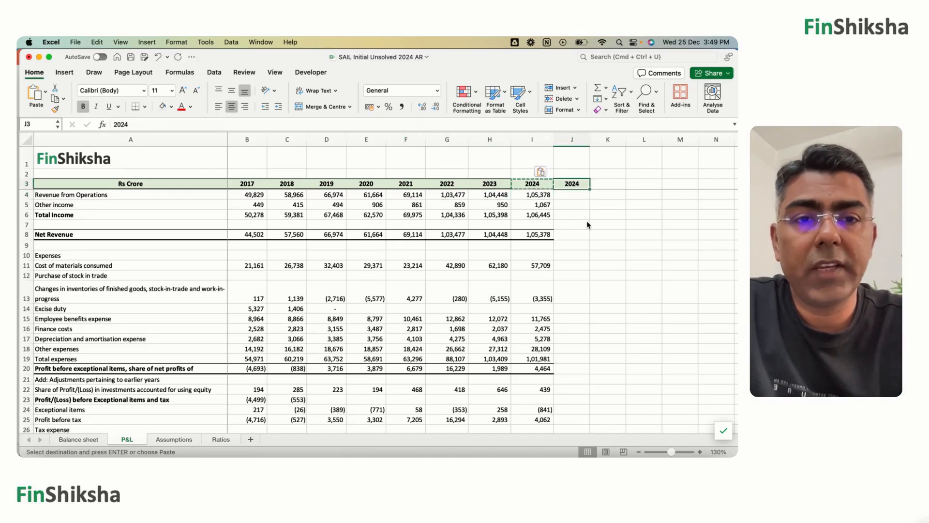
type("CAGR")
key("Return")
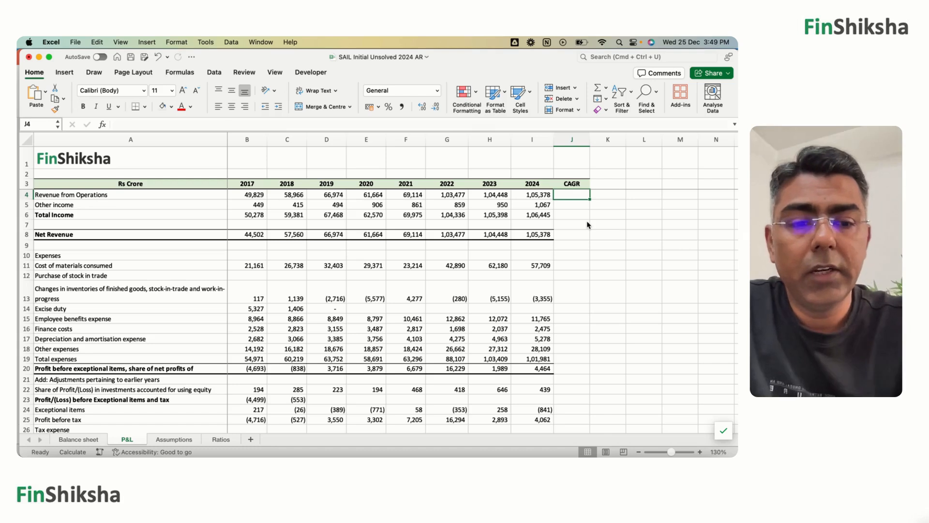
- Calculate the 2018–2024 CAGR of Revenue from Operations in J4 as (I4/C4)^(1/6)-1
type("=(")
key("Left")
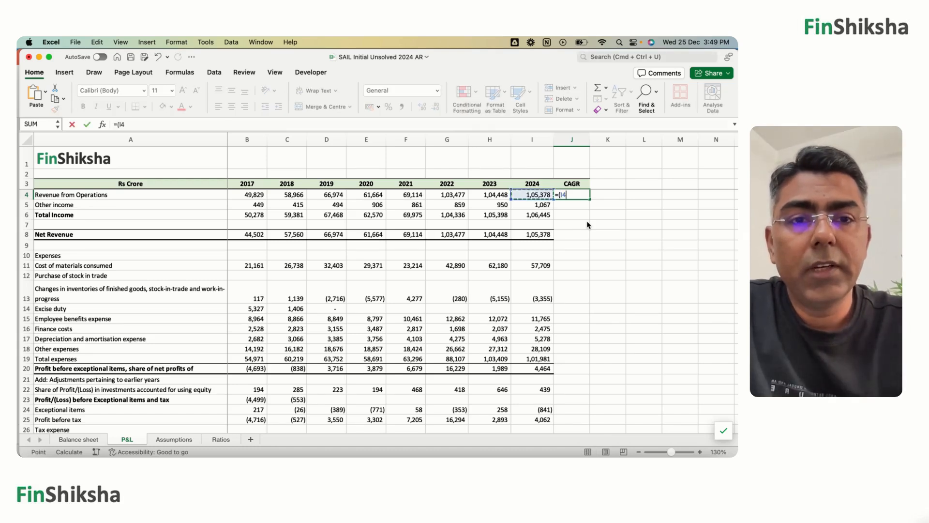
type("/")
key("Left")
key("Left")
key("Left")
key("Left")
key("Left")
key("Left")
key("Left")
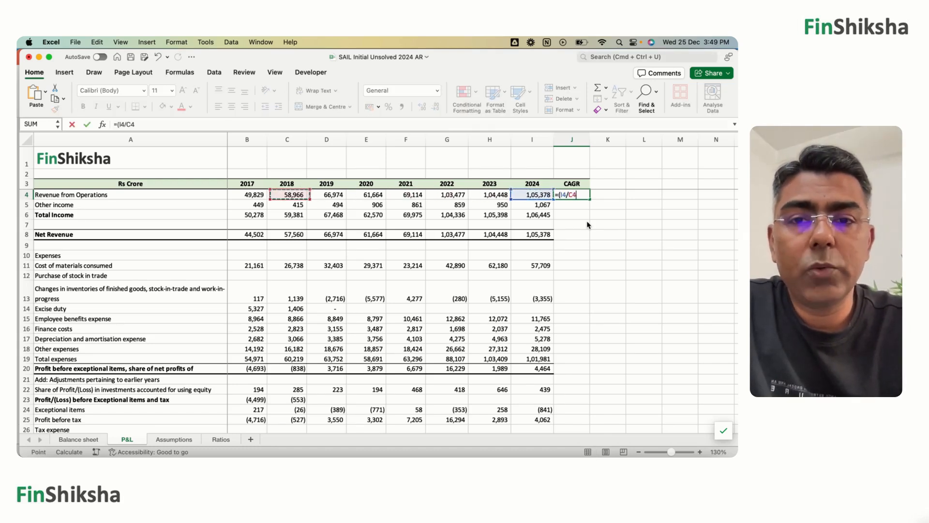
type(")^(")
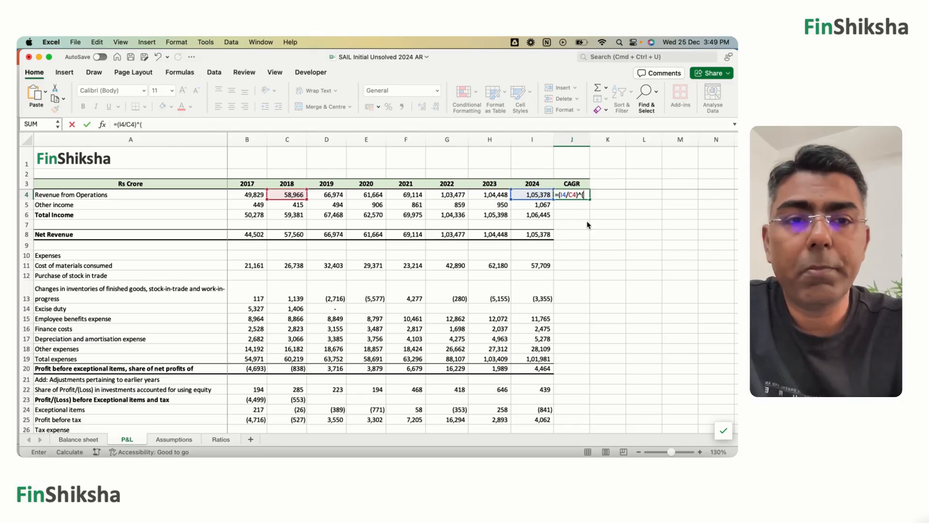
type("1/6)-1")
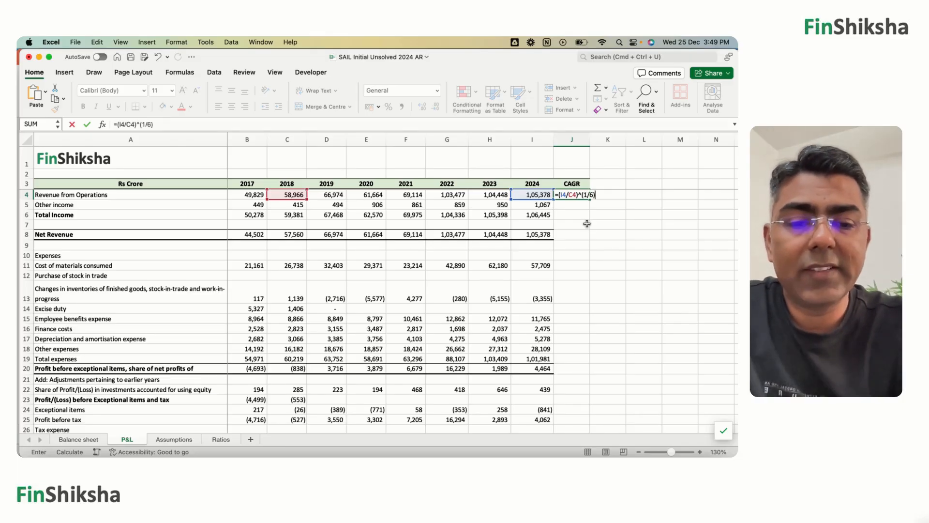
key("Return")
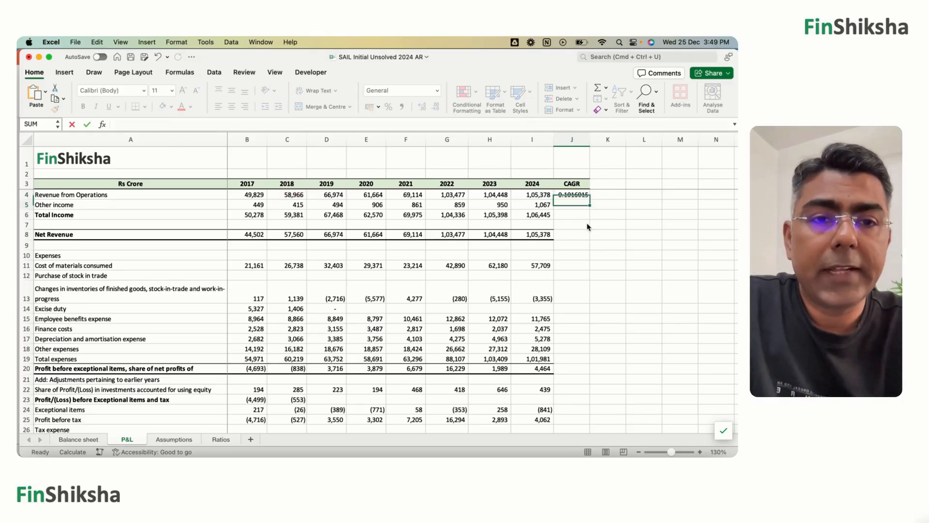
- Format the revenue CAGR in J4 as a percentage and copy its formula to the EBITDA and EBIT rows in J35 and J36
key("super+Tab")
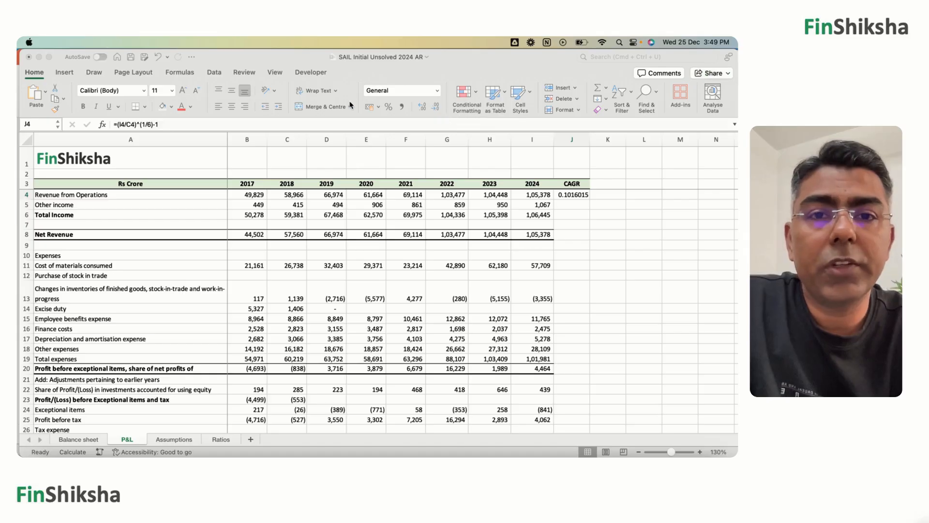
key("super+Tab")
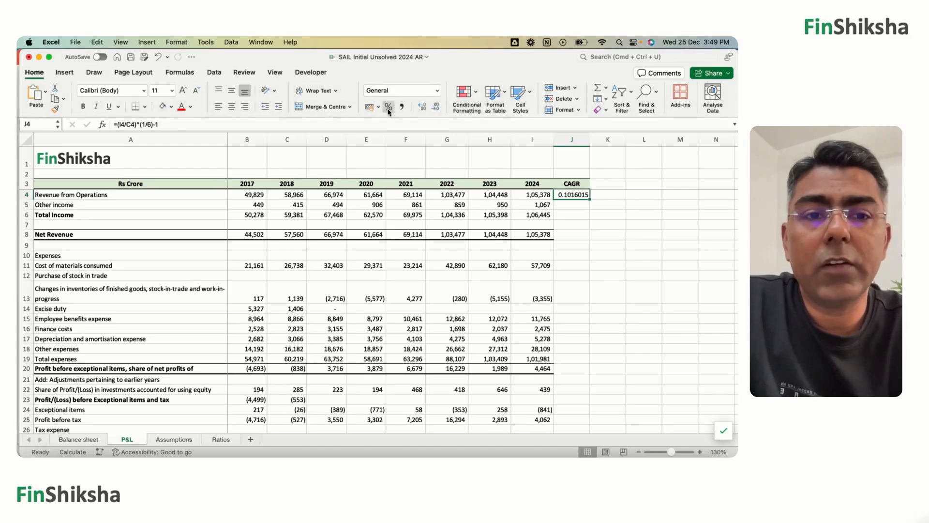
key("super+c")
key("Down")
key("Down")
key("Down")
key("Down")
key("Down")
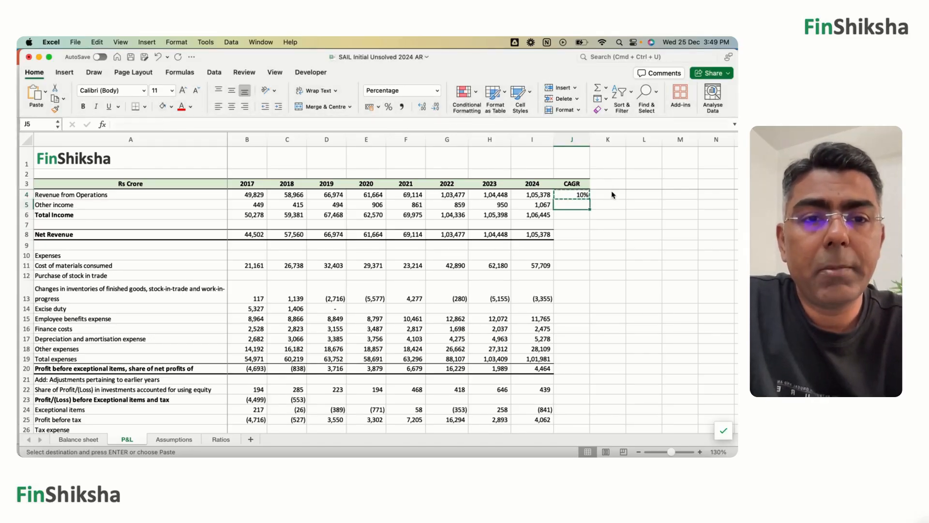
key("Down")
key("Down")
key("Down")
key("Down")
key("Down")
key("Down")
key("Down")
key("Down")
key("Down")
key("Down")
key("Down")
key("Down")
key("Down")
key("Down")
key("Down")
key("Down")
key("Down")
key("Down")
key("Down")
key("Down")
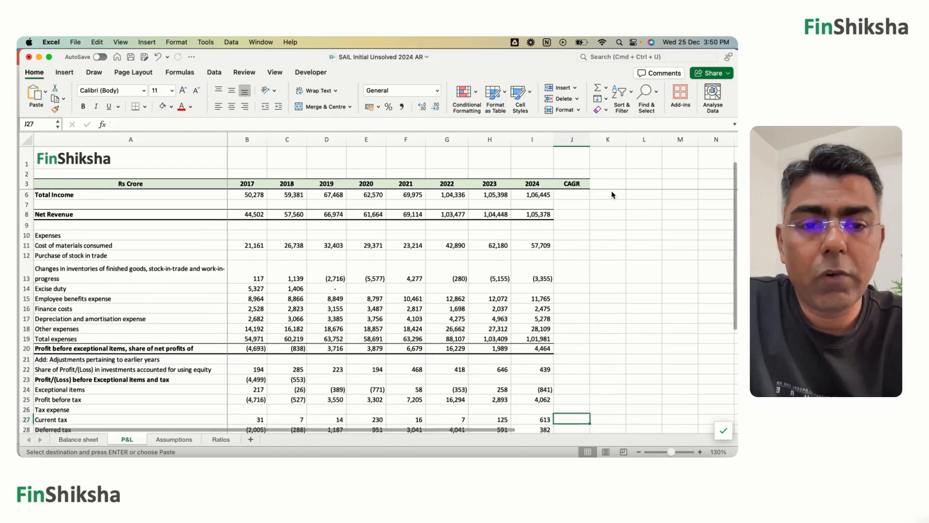
key("Down")
key("Down")
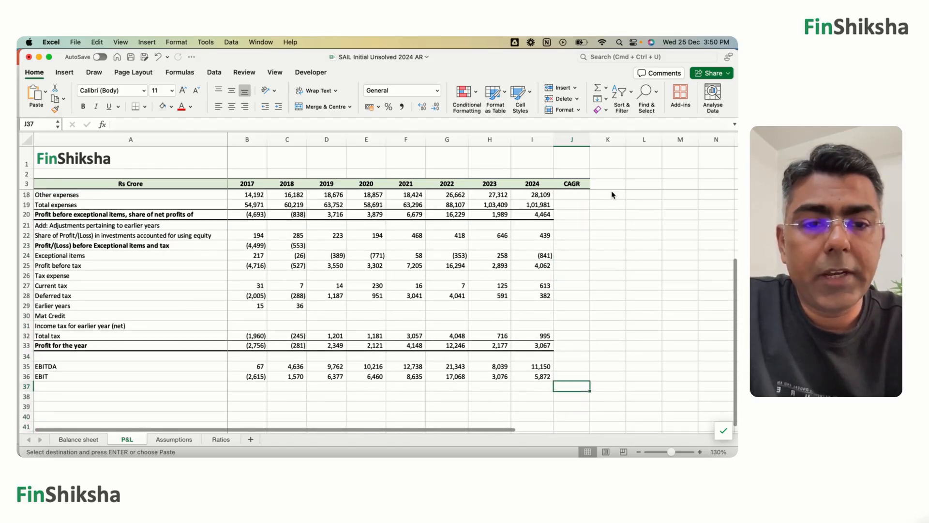
key("super+v")
key("Down")
key("super+v")
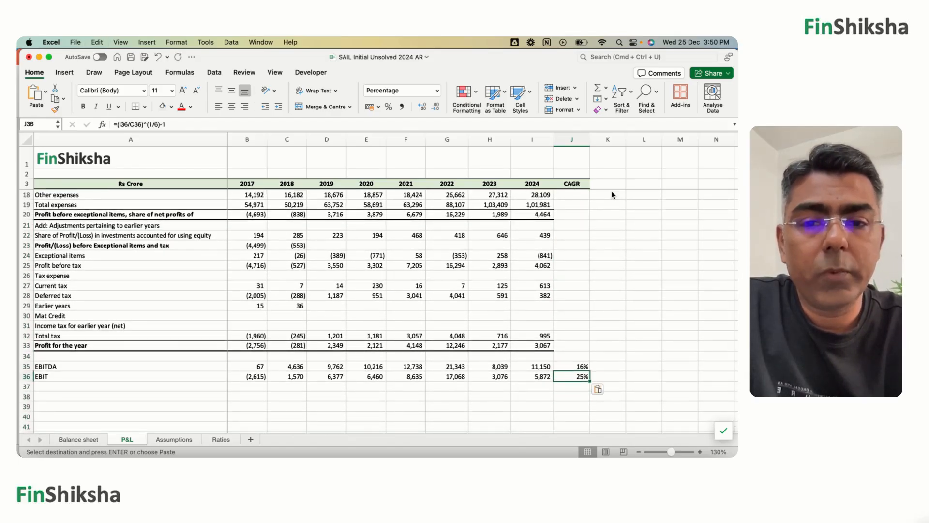
key("Up")
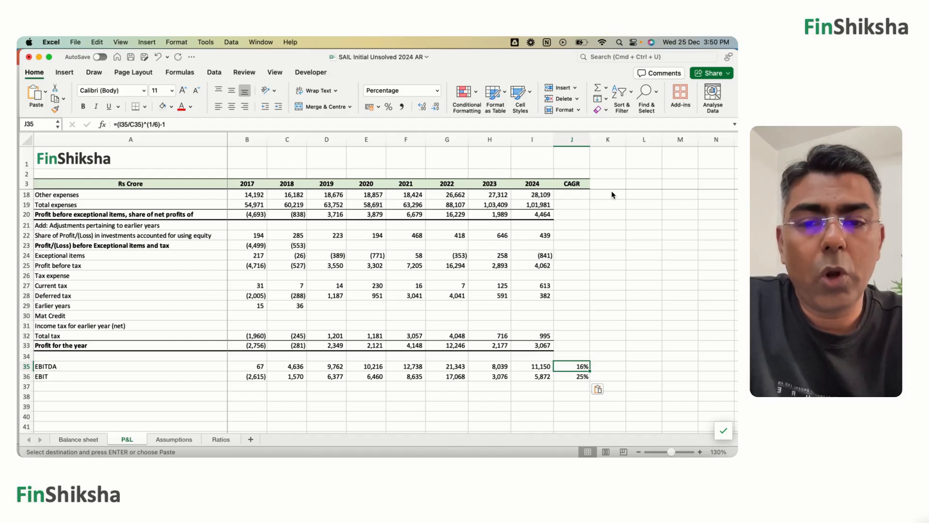
- Examine the operating margin, EBIT margin and NPM on the Ratios sheet from 2018 through 2022
key("super+Tab")
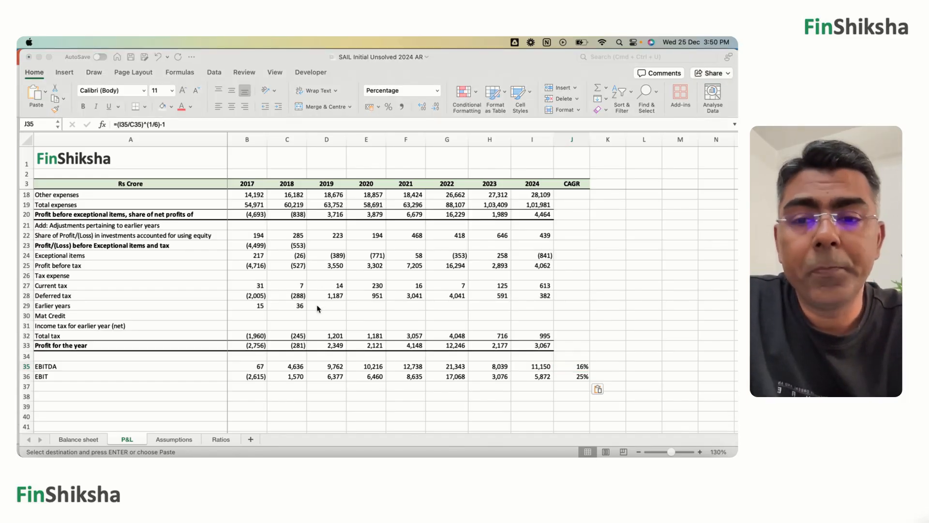
key("super+Tab")
left_click(221, 439)
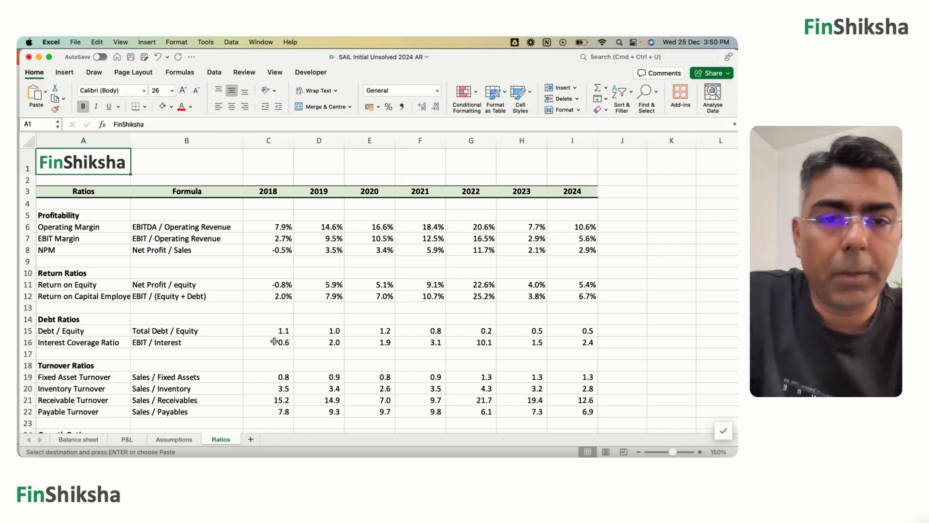
left_click(336, 342)
left_click(283, 227)
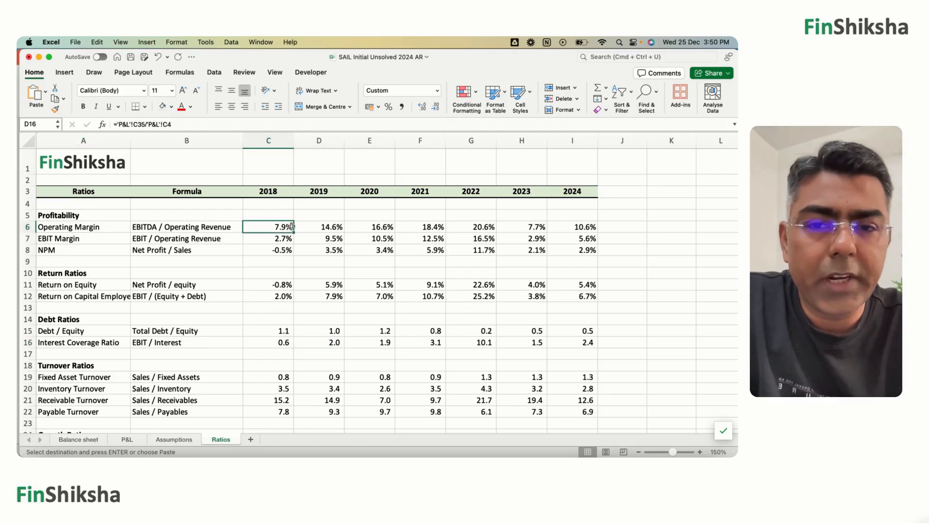
left_click_drag(290, 226, 283, 249)
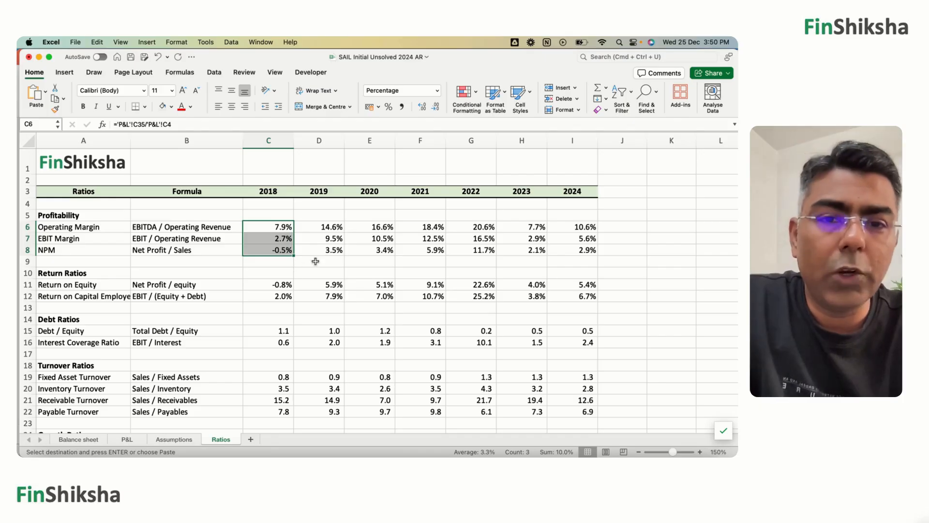
key("Right")
key("Right")
key("Right")
key("Right")
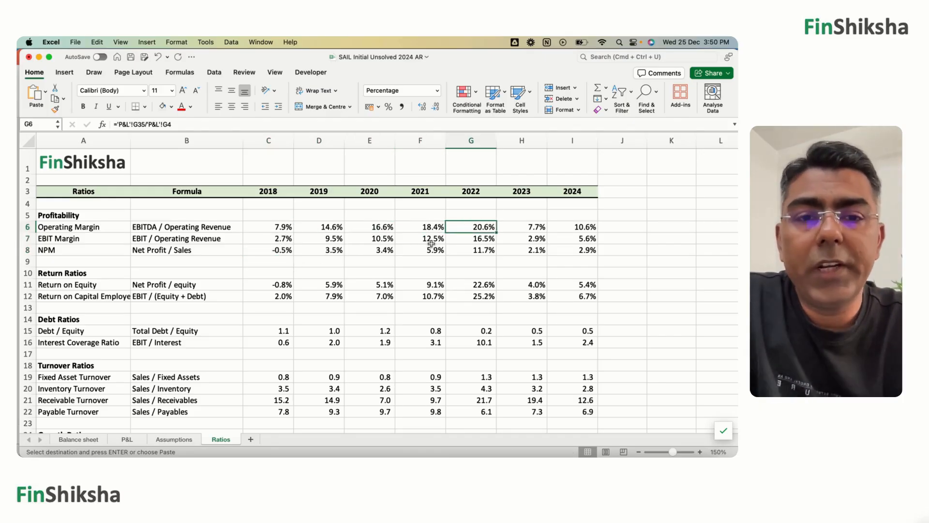
- Add the note "What happened in 2022, why are margins higher?" in J6 beside the Operating Margin row
key("Right")
key("Right")
key("Right")
key("Right")
key("Left")
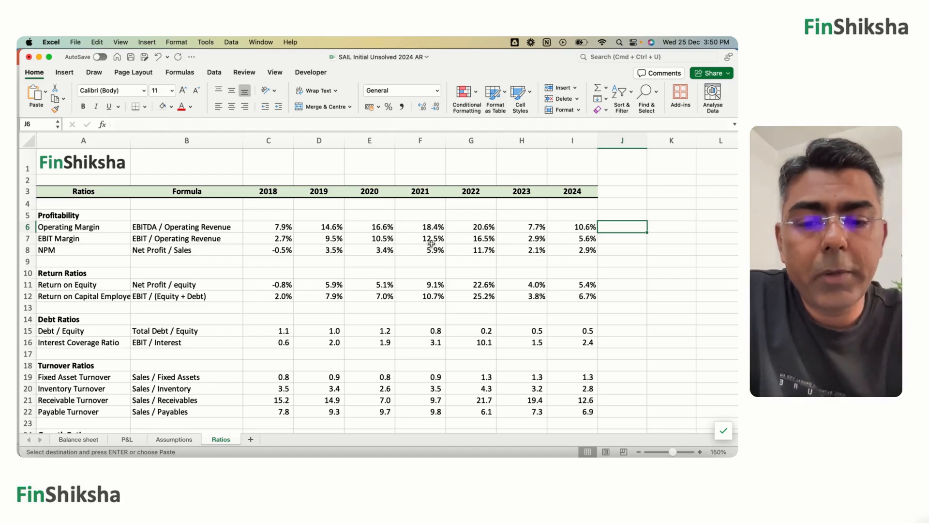
type("What happened in 2023")
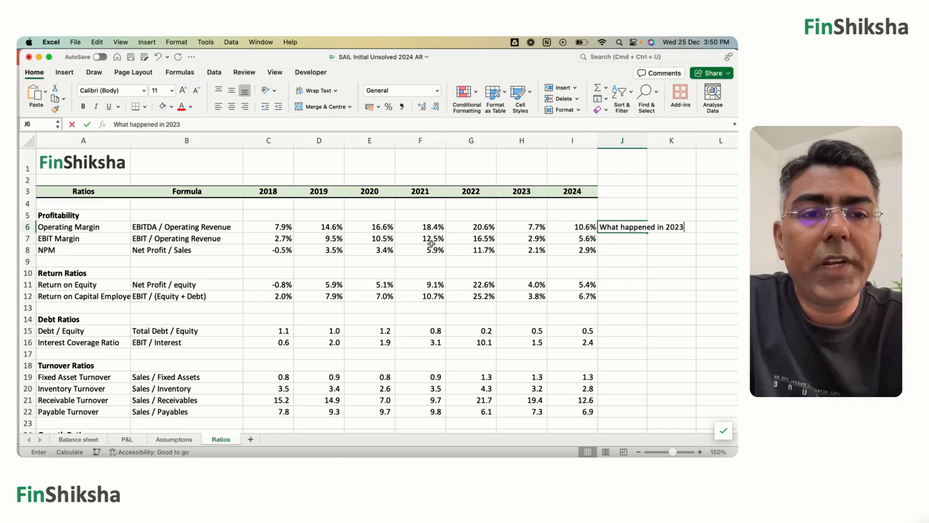
key("BackSpace")
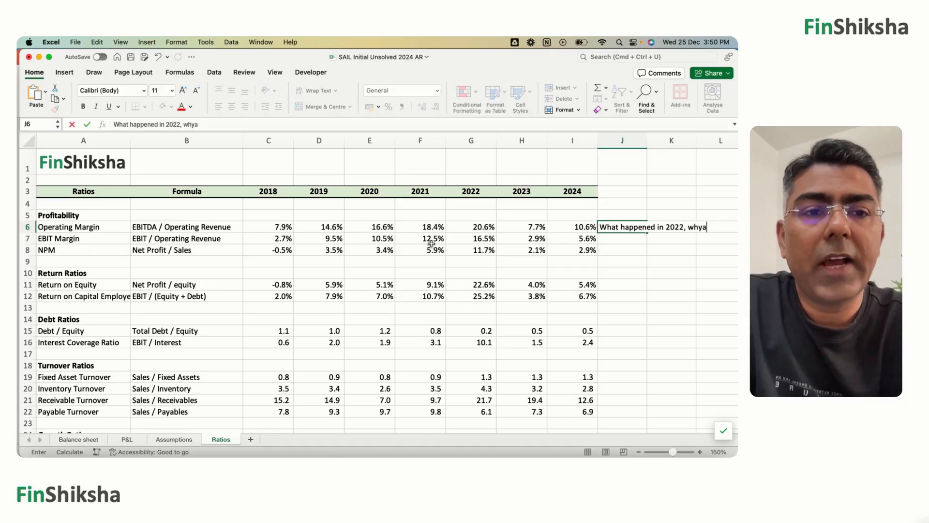
type("ns ")
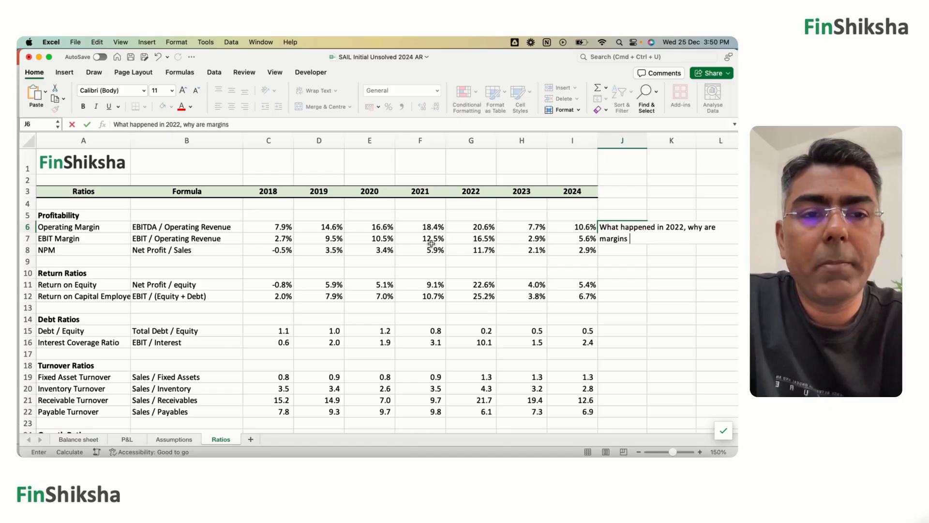
type("higher?")
key("ctrl+Return")
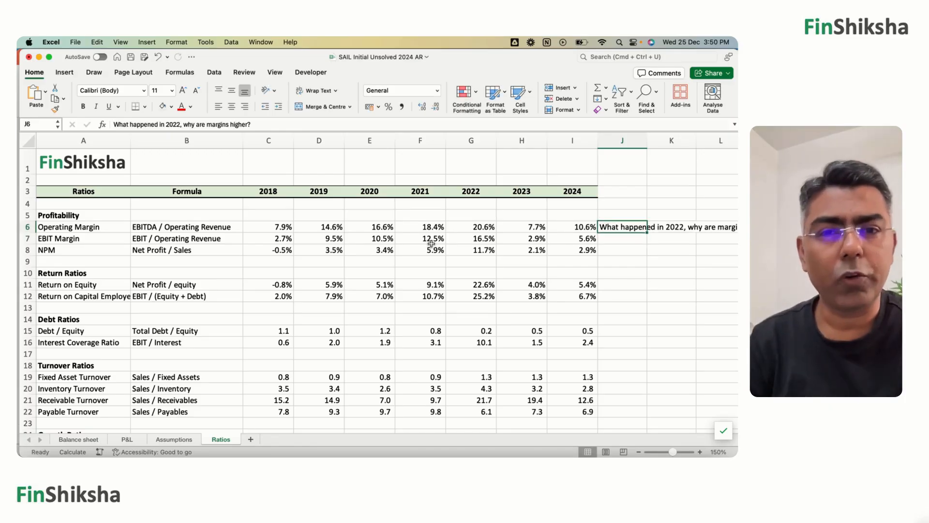
- Examine the 2022 revenue and EBITDA growth together with that year's return on equity and return on capital employed
scroll(431, 244, "down", 5)
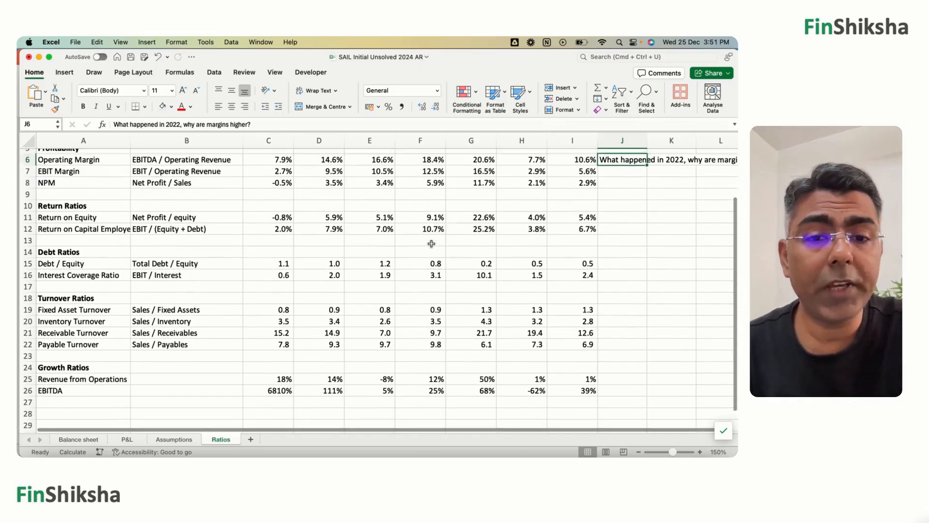
scroll(431, 244, "up", 2)
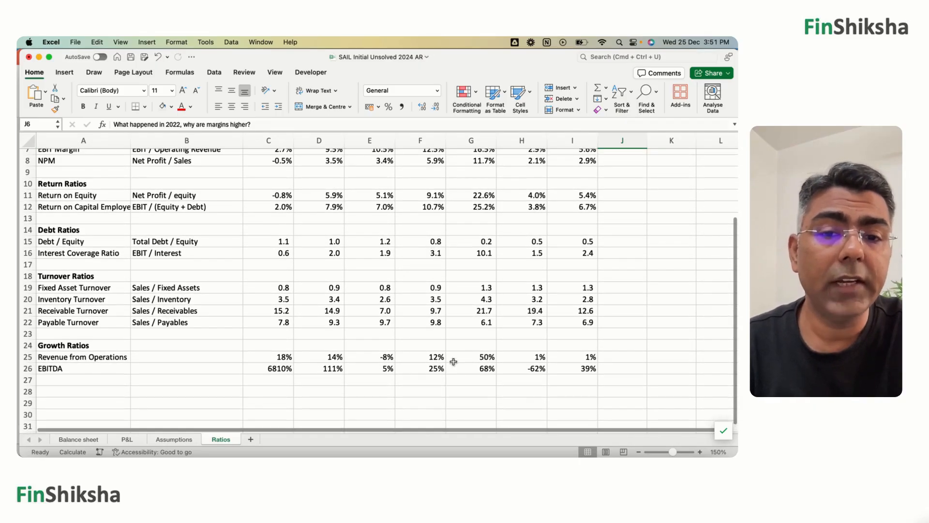
left_click(475, 358)
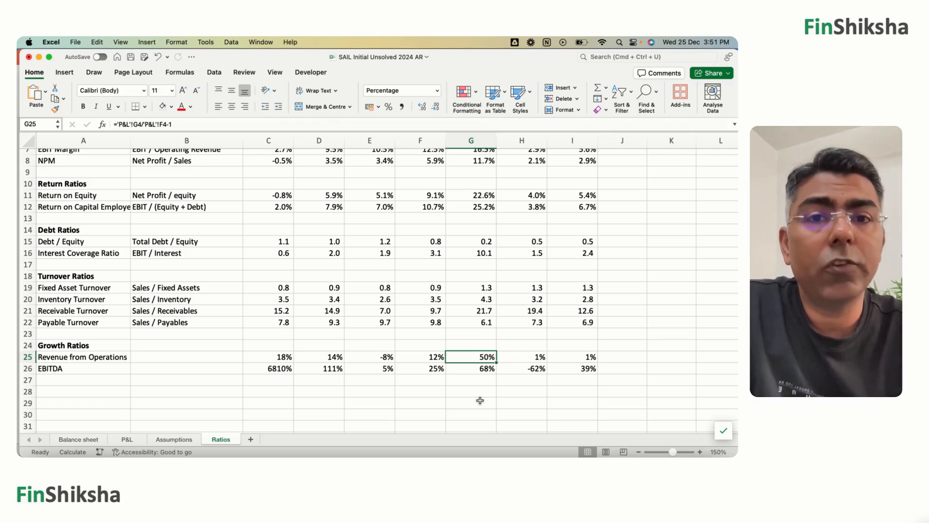
scroll(480, 401, "up", 4)
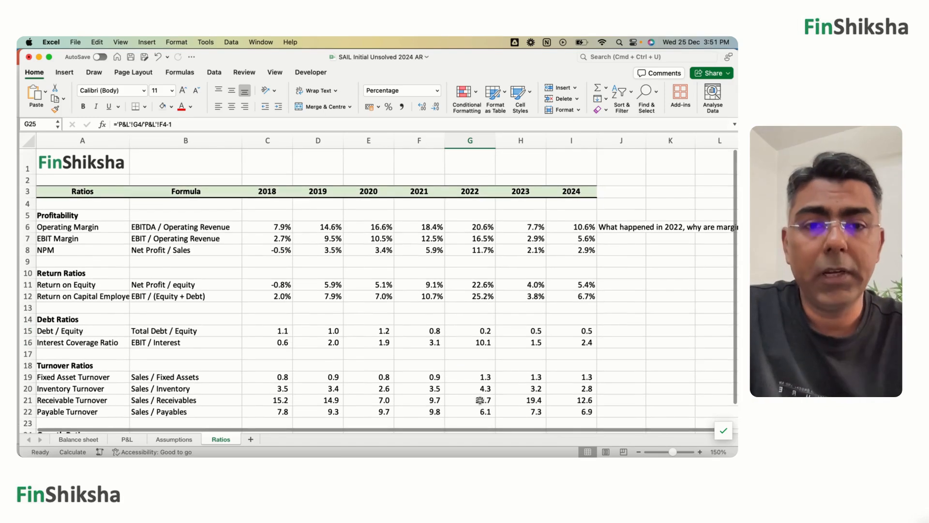
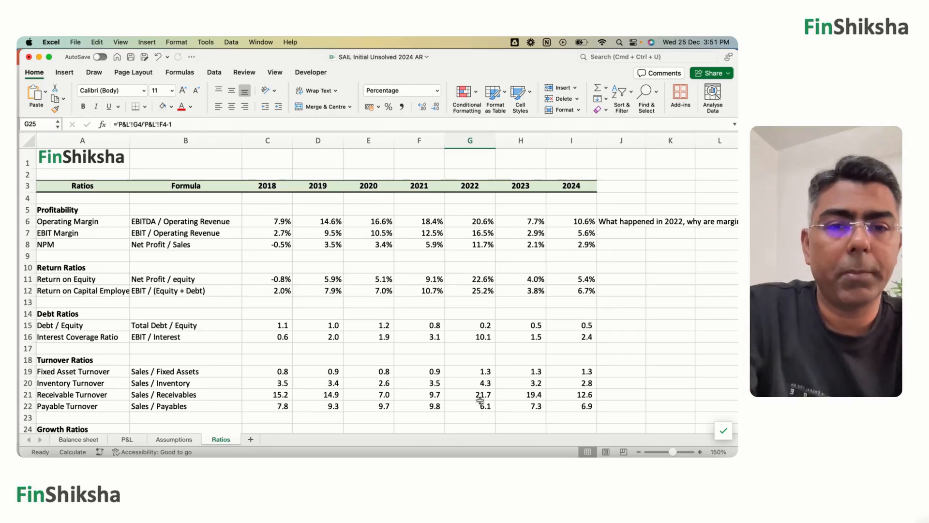
key("Down")
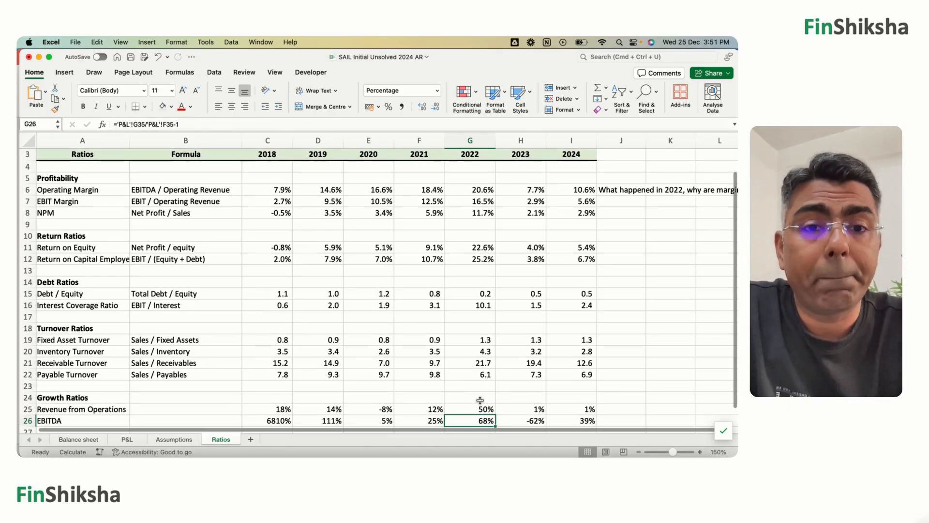
left_click(478, 248)
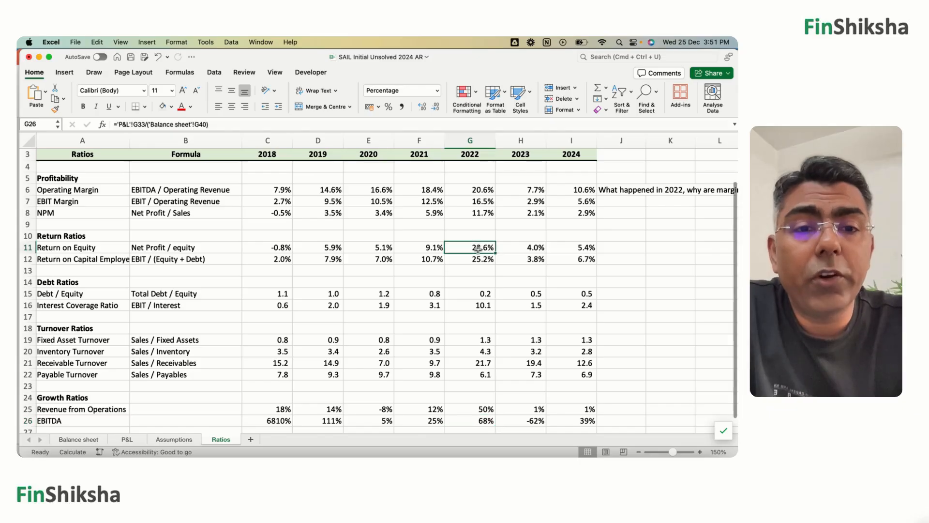
left_click_drag(478, 248, 472, 260)
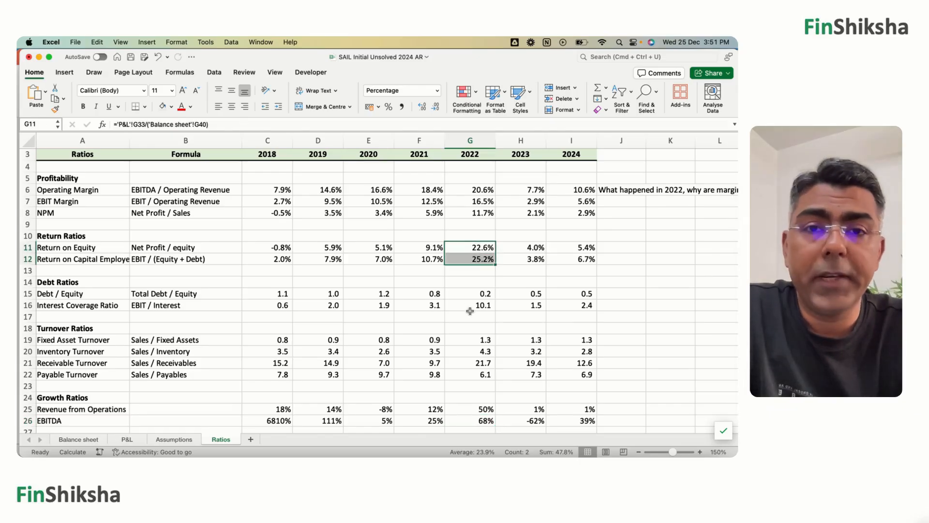
- Add the note "Low ROE / ROCE business" in J11 beside the Return on Equity row
key("Left")
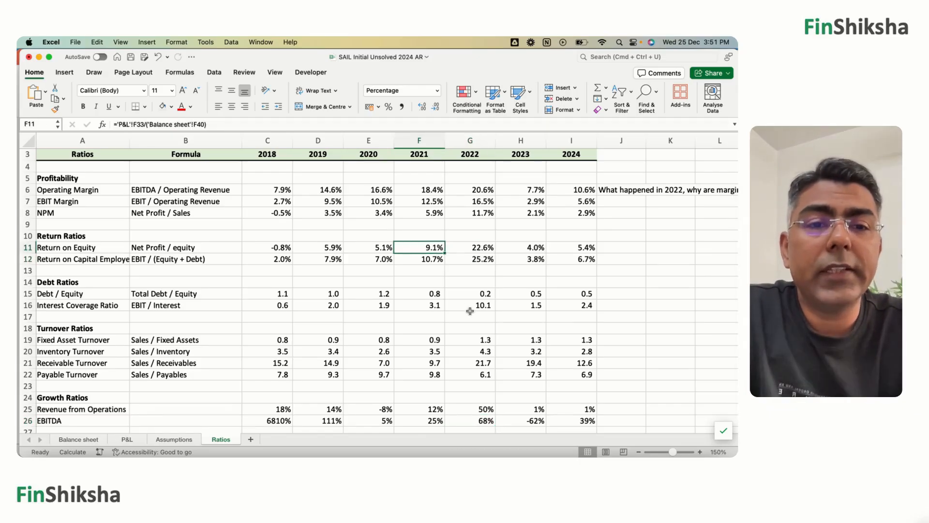
key("Right")
key("Right")
key("Right")
key("Right")
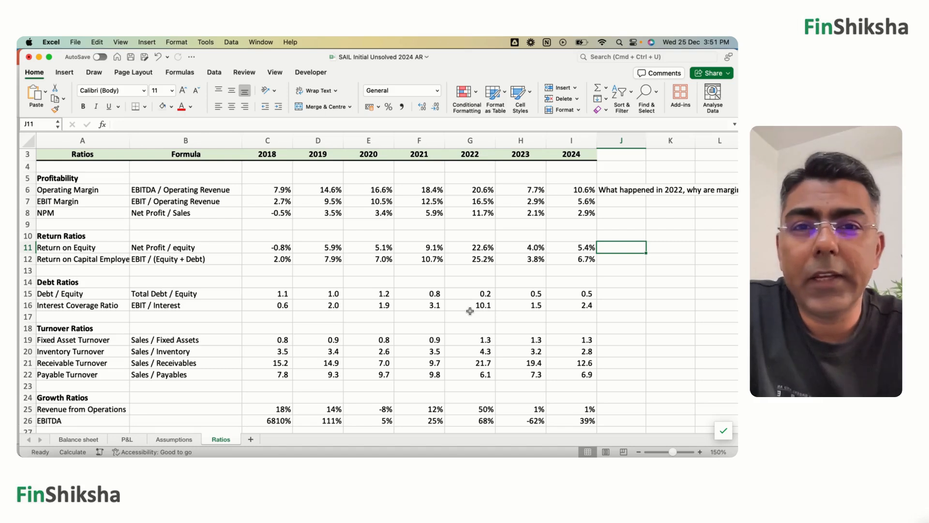
type("Lo")
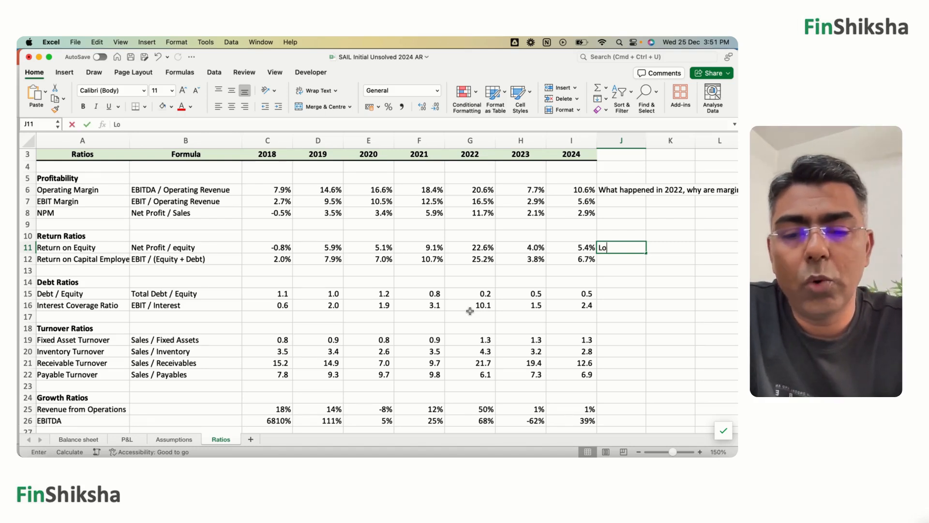
type("w ROE")
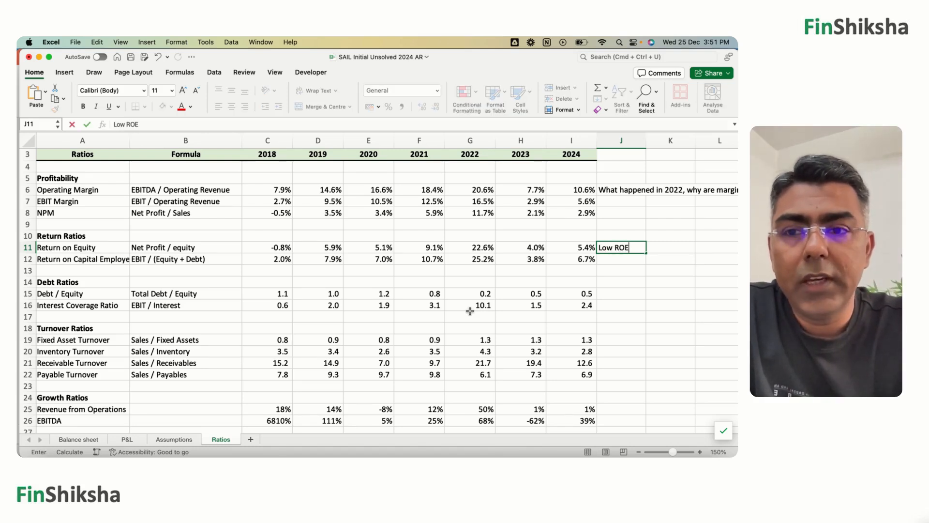
type(" / ROCE bu")
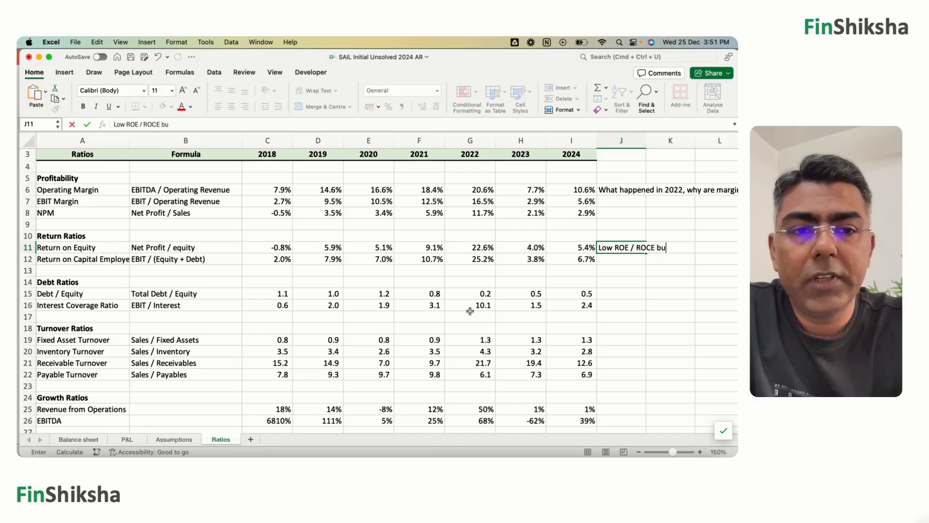
type("siness")
key("Return")
key("Up")
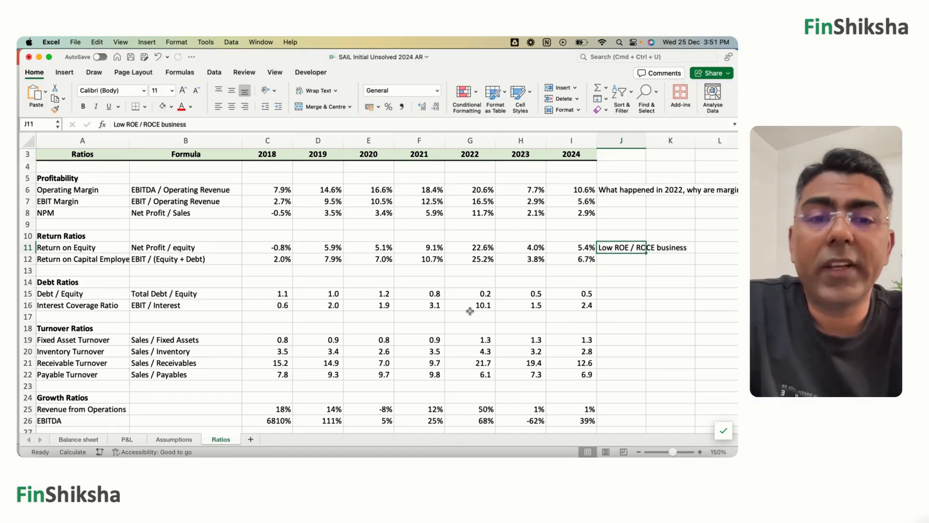
- Examine the Debt / Equity and Interest Coverage Ratio rows across the earlier years, from 2018 to 2021
key("Down")
key("Down")
key("Down")
key("Down")
key("Down")
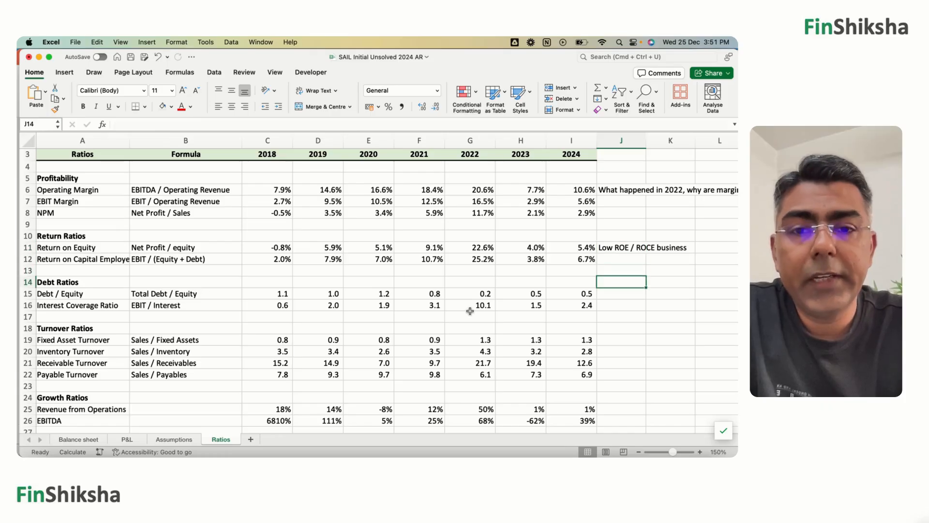
key("Left")
key("Left")
key("Left")
key("Left")
key("Left")
key("Left")
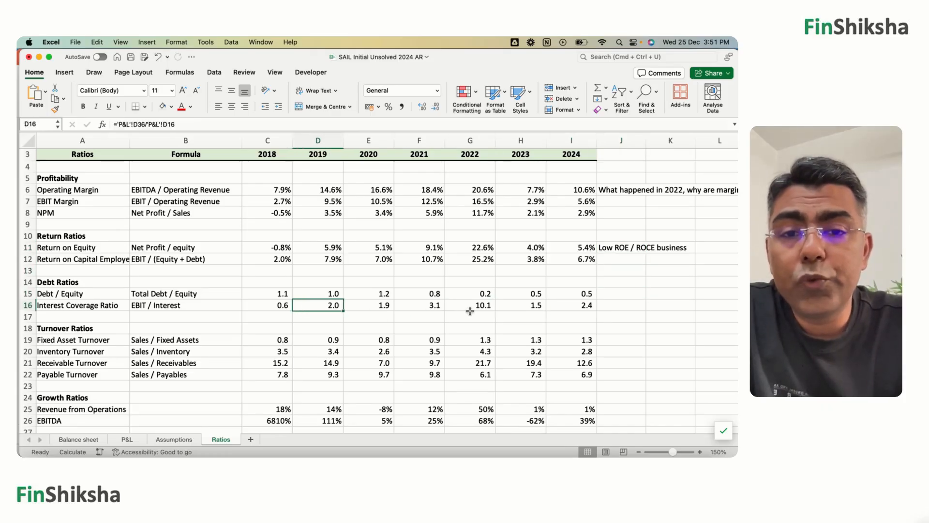
key("Left")
key("Up")
key("shift+Right")
key("shift+Right")
key("Down")
key("shift+Right")
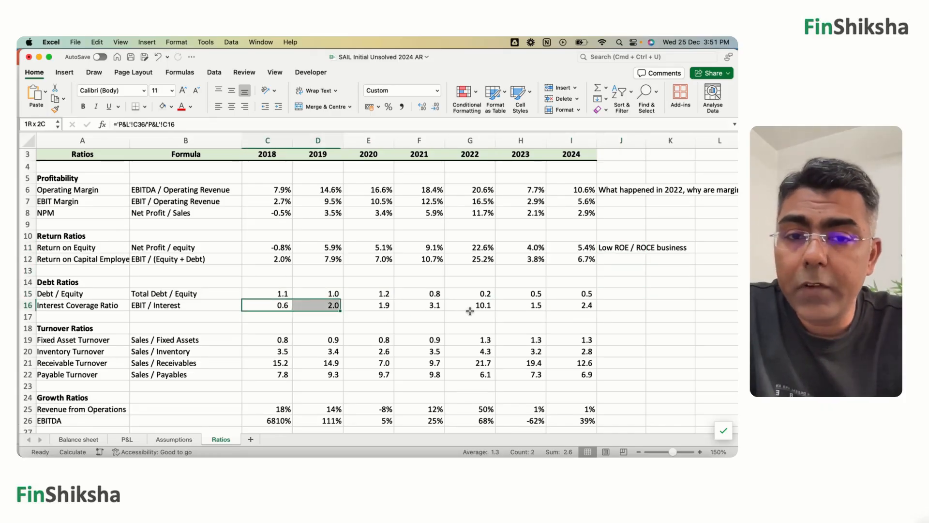
key("shift+Right")
key("shift+Right")
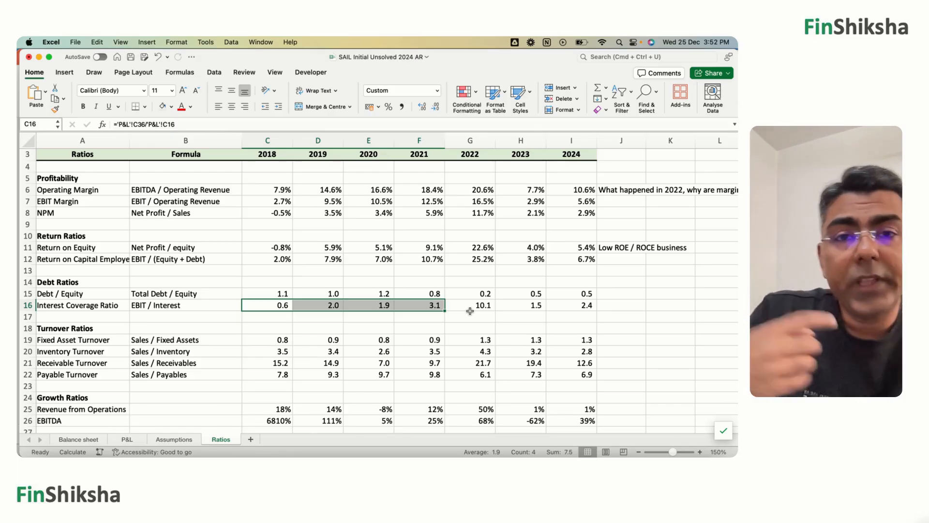
- Highlight the 2022 Debt / Equity cell G15 with a green fill
key("Up")
key("Right")
key("Right")
key("Right")
key("Right")
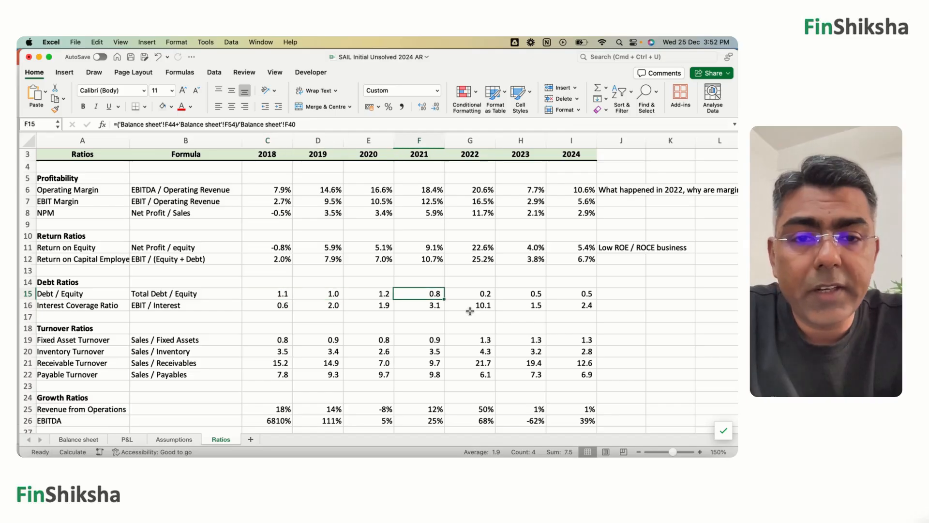
left_click(171, 107)
left_click(239, 180)
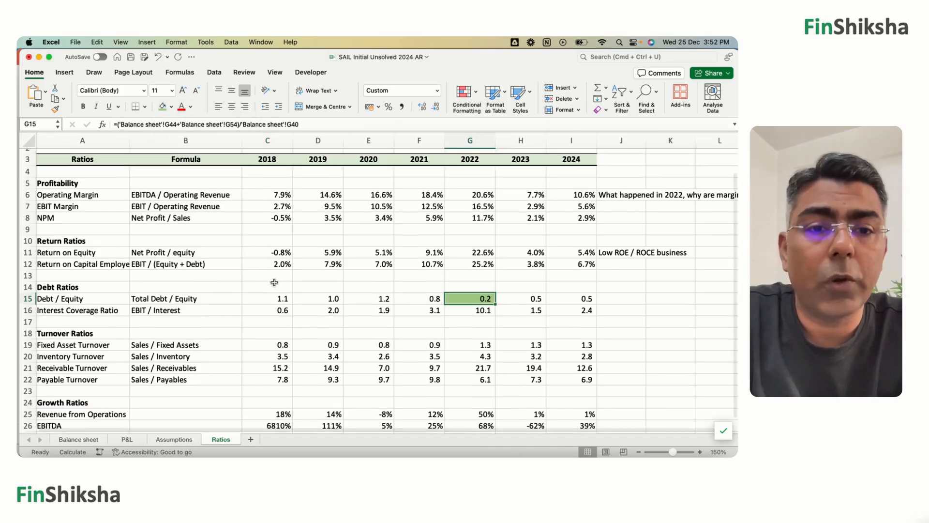
- Add the note "Debt Repaid in 2022?" in J15 beside the Debt / Equity row
scroll(274, 283, "up", 3)
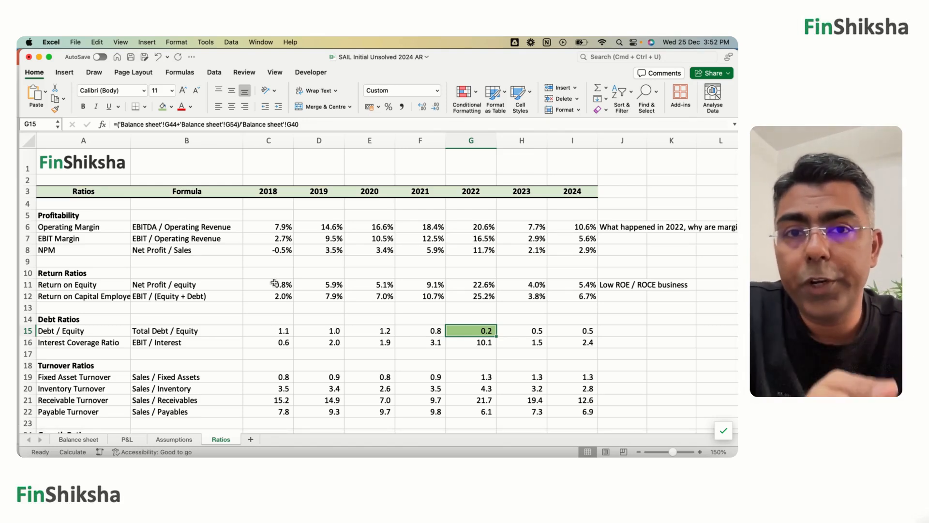
left_click(624, 330)
type("Debt Repai")
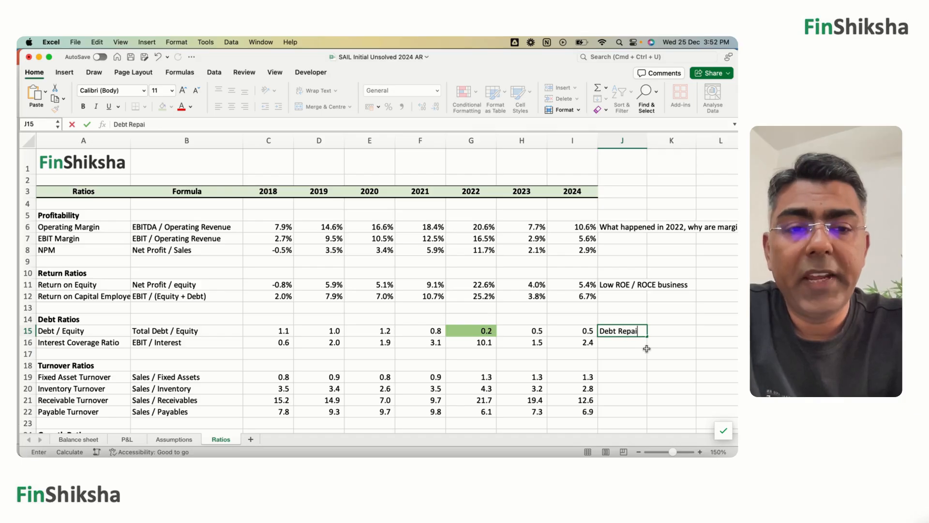
type("d in 20")
key("BackSpace")
type("2022?")
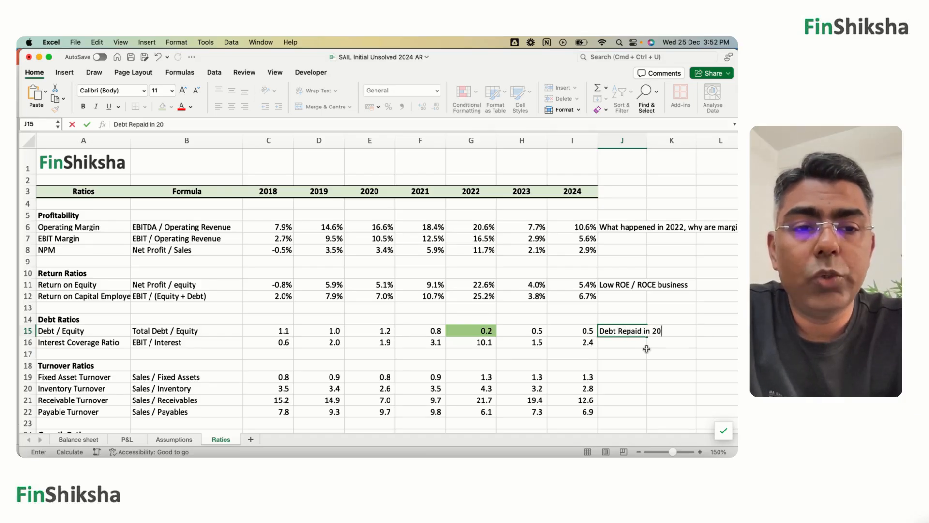
key("Return")
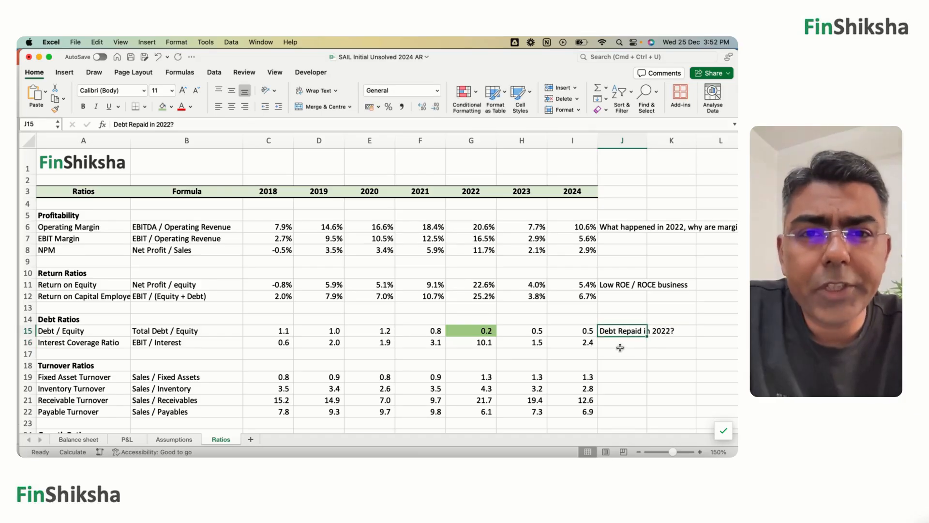
- Examine the current-liability Borrowings on the Balance sheet, comparing 2021 with 2022
left_click(91, 440)
scroll(329, 335, "down", 3)
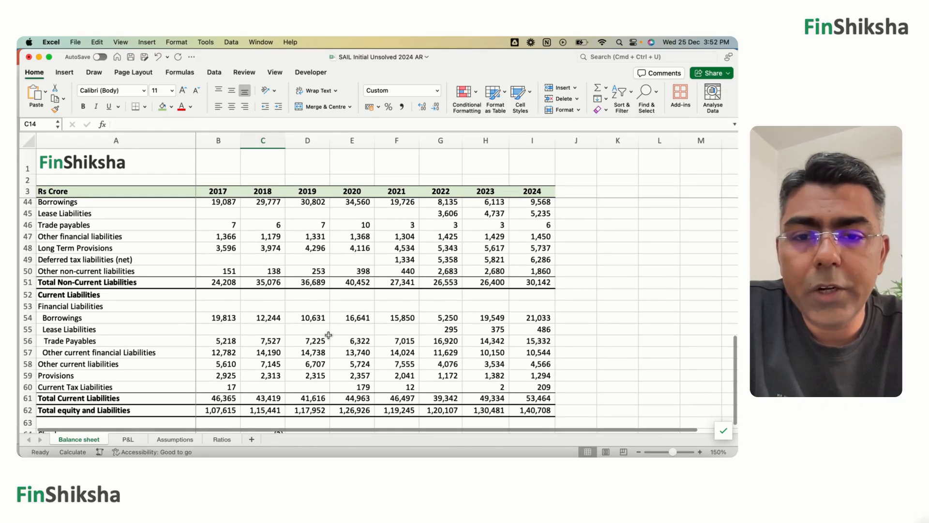
left_click(339, 318)
key("Right")
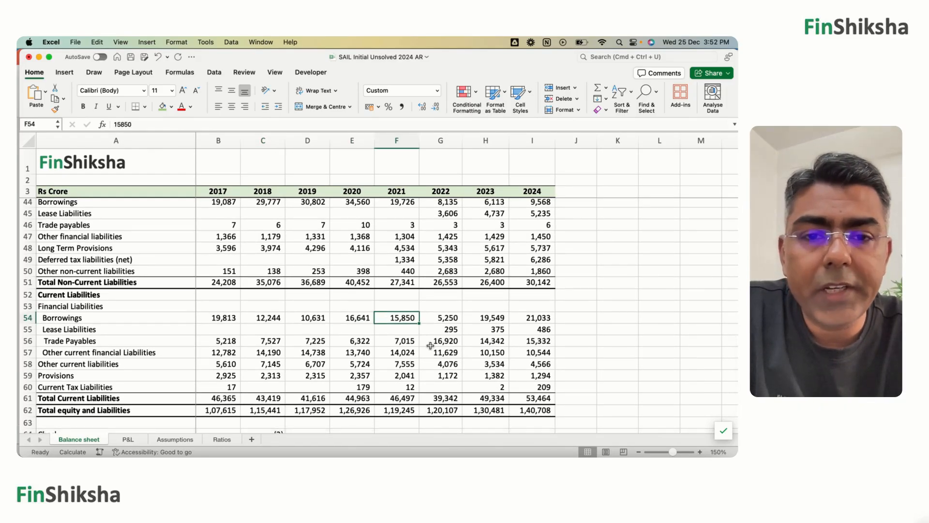
key("Right")
key("Left")
key("Right")
key("Left")
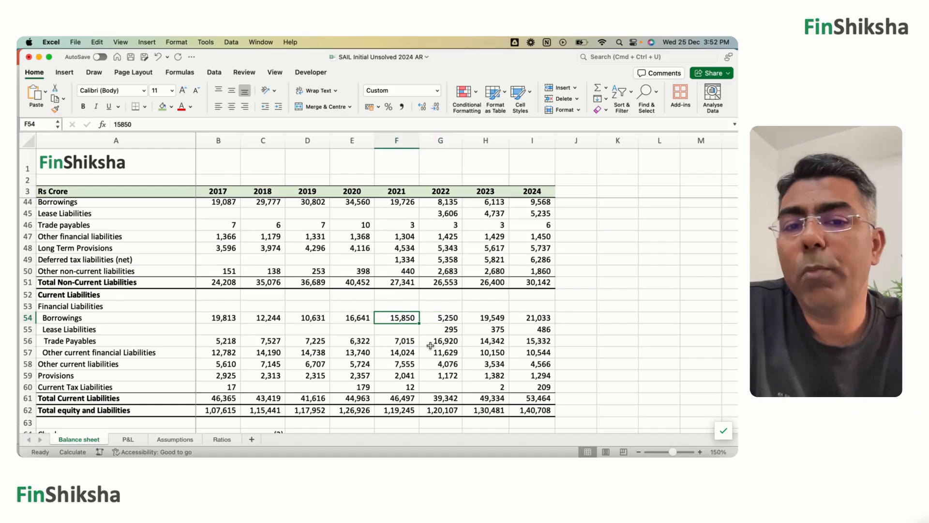
key("Right")
key("Down")
key("Down")
key("Down")
key("Down")
key("Down")
key("Down")
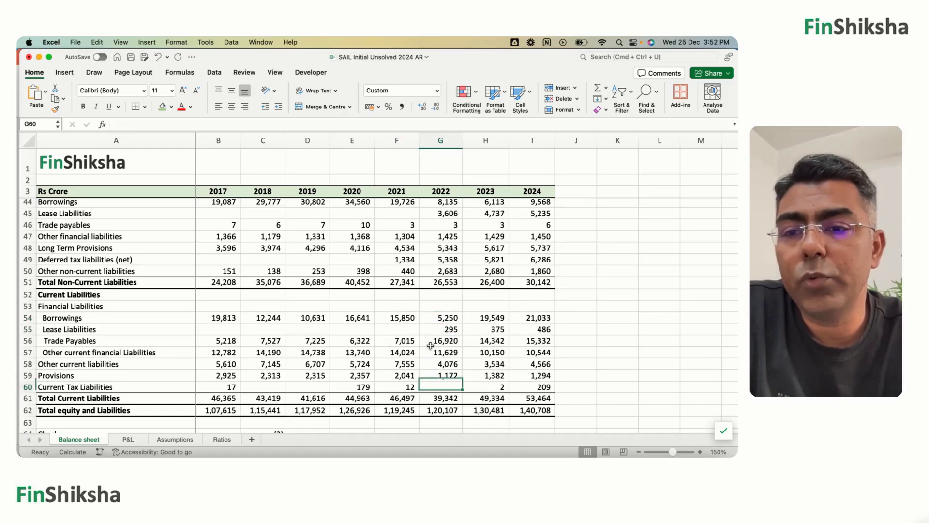
key("Up")
key("Up")
key("Up")
key("Up")
key("Up")
key("Up")
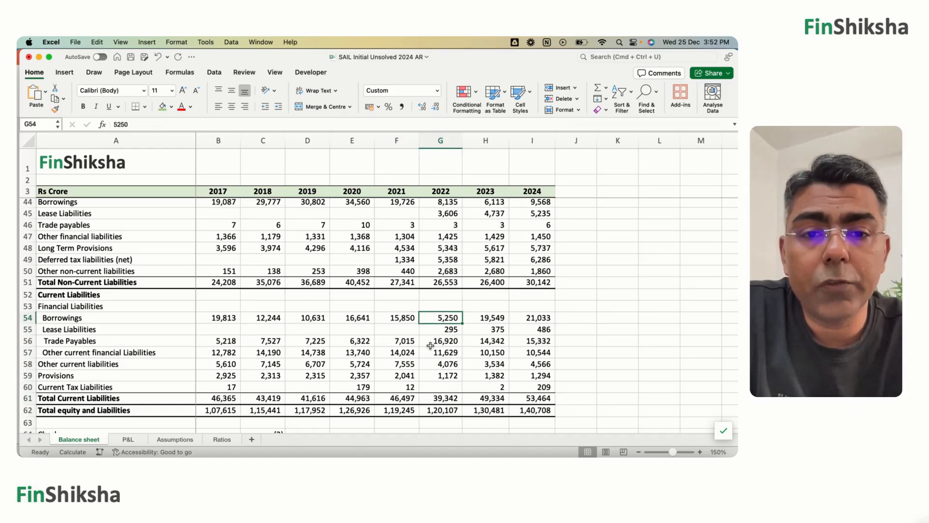
- Examine the non-current Borrowings from 2020 to 2022 and the current Borrowings for 2023 and 2024
key("Left")
key("Right")
key("Up")
key("Up")
key("Up")
key("Up")
key("Up")
key("Up")
key("Up")
key("Up")
key("Up")
key("Up")
key("Up")
key("Up")
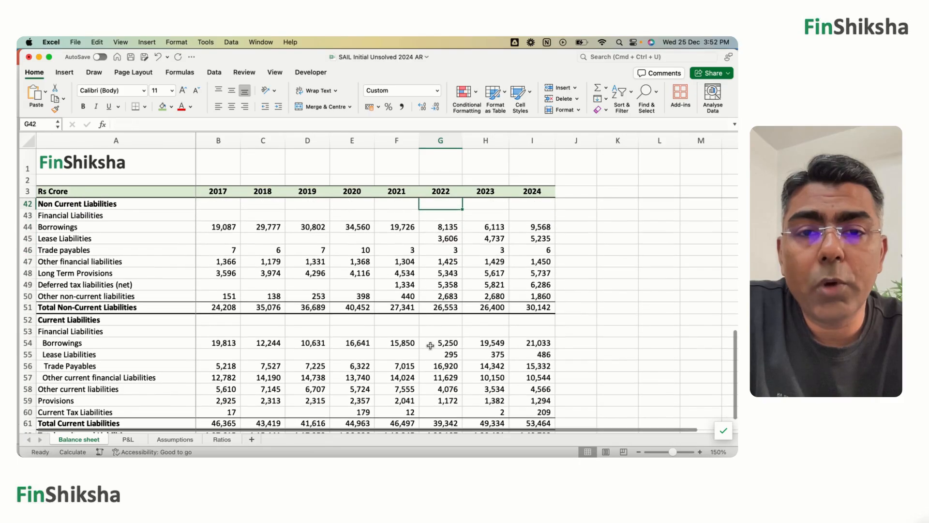
key("Down")
key("Down")
key("Left")
key("Right")
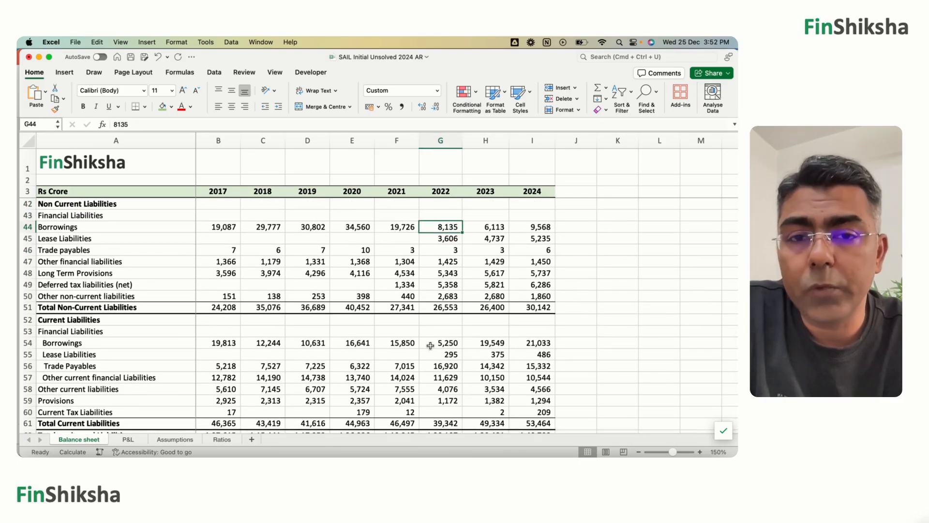
key("Left")
key("Left")
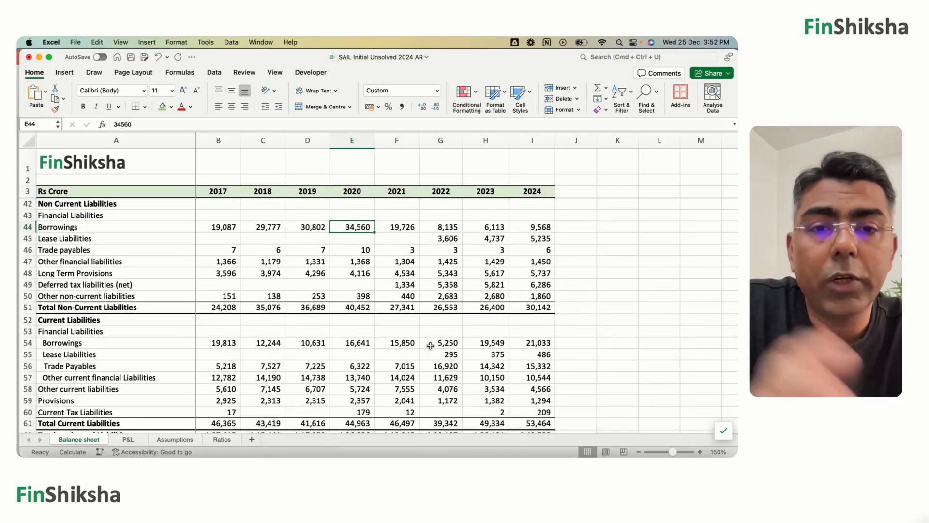
key("Right")
key("Right")
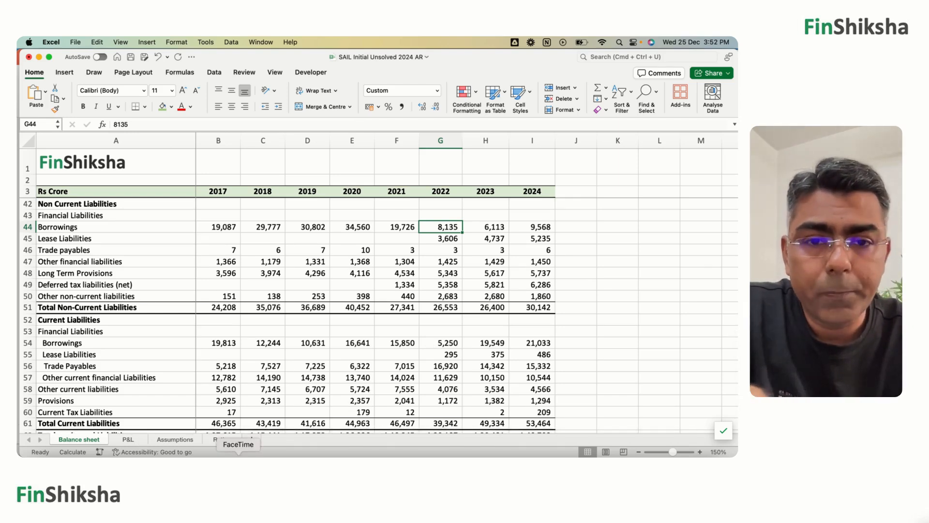
left_click(487, 347)
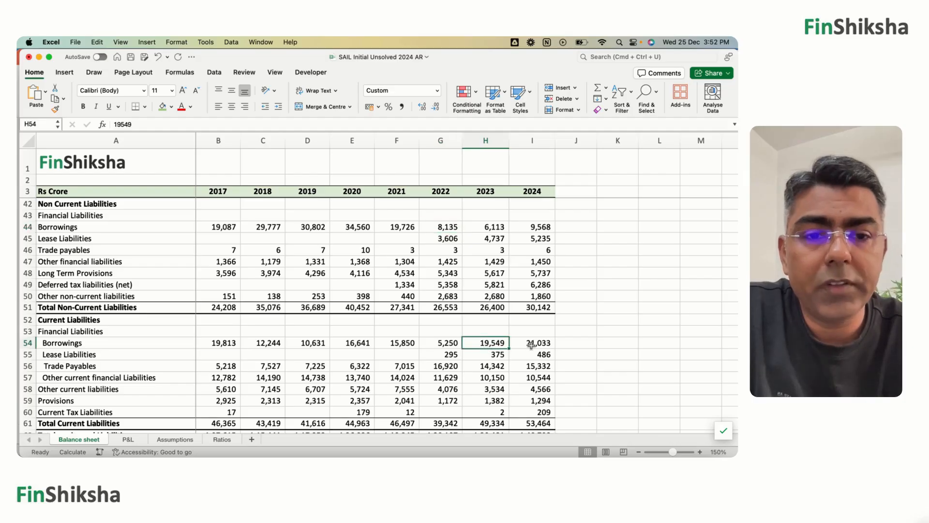
left_click(529, 344)
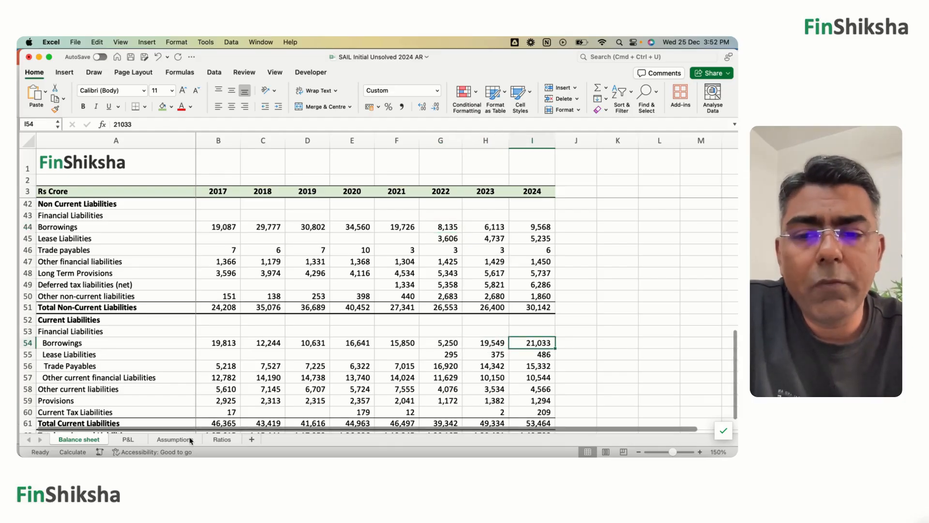
- Examine the Interest Coverage Ratio for 2022 through 2024 on the Ratios sheet
left_click(220, 440)
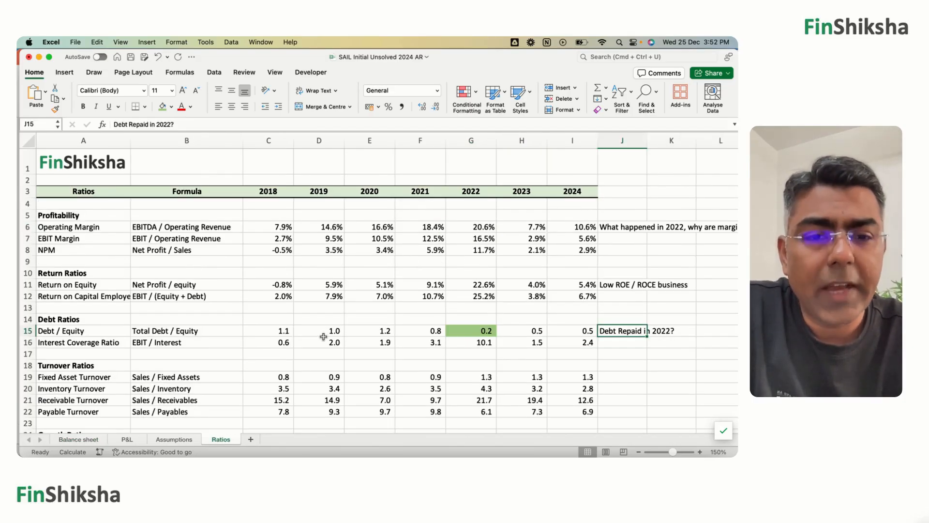
key("Down")
key("Left")
key("Left")
key("Left")
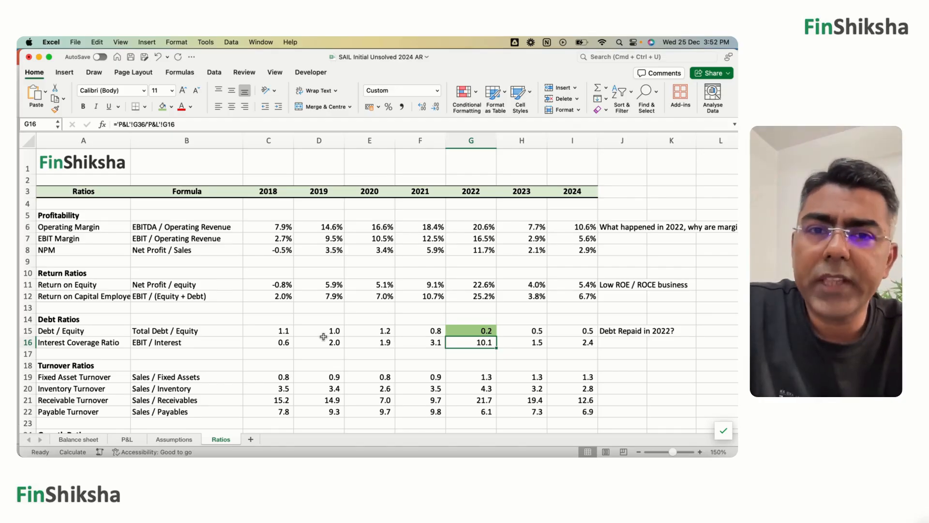
key("Right")
key("Right")
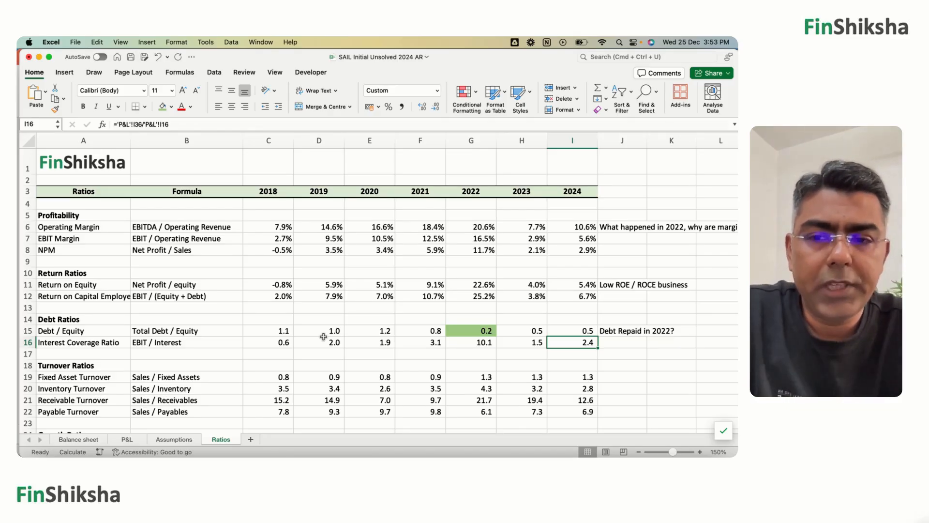
- Examine the turnover ratios, following Fixed Asset Turnover from 2021 to 2024
key("Down")
key("Down")
key("Down")
key("Down")
key("Down")
key("Down")
key("Down")
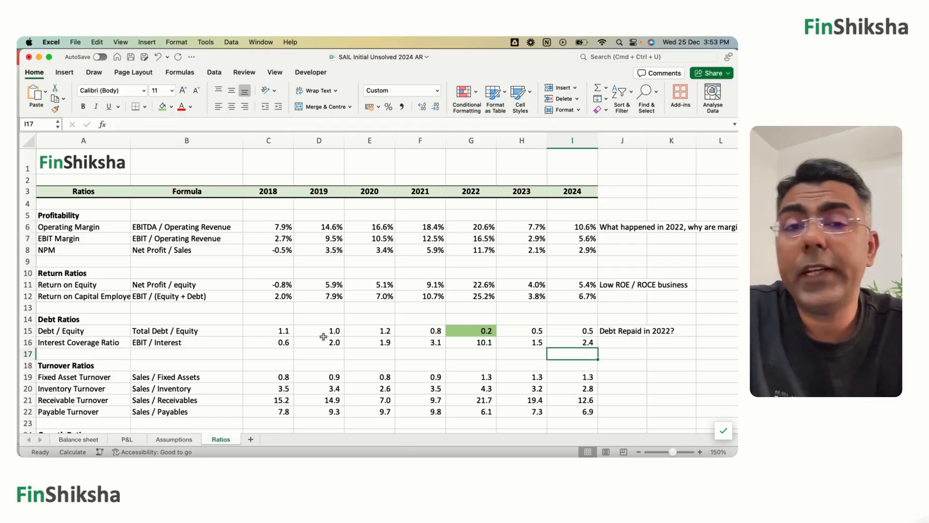
key("Down")
key("Down")
key("Down")
key("Down")
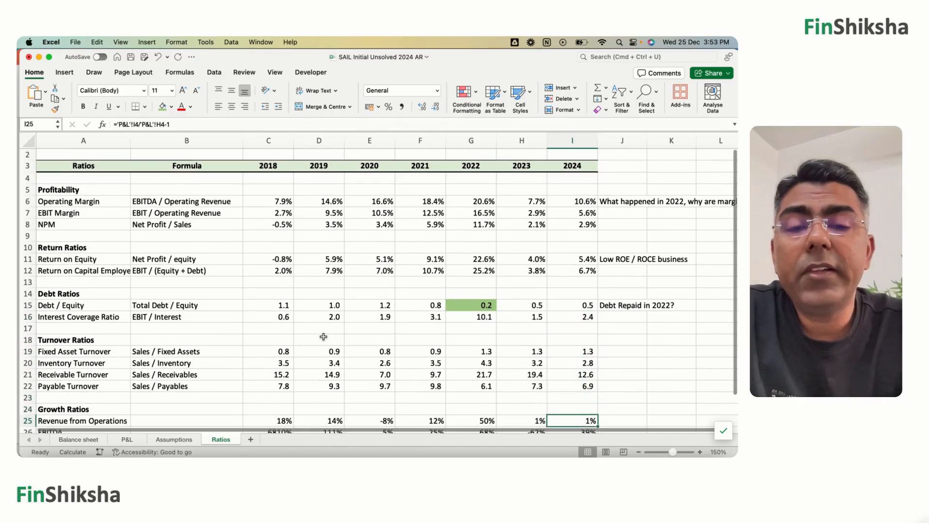
key("Left")
key("Up")
key("Up")
key("Up")
key("Up")
key("Up")
key("Up")
key("Up")
key("Up")
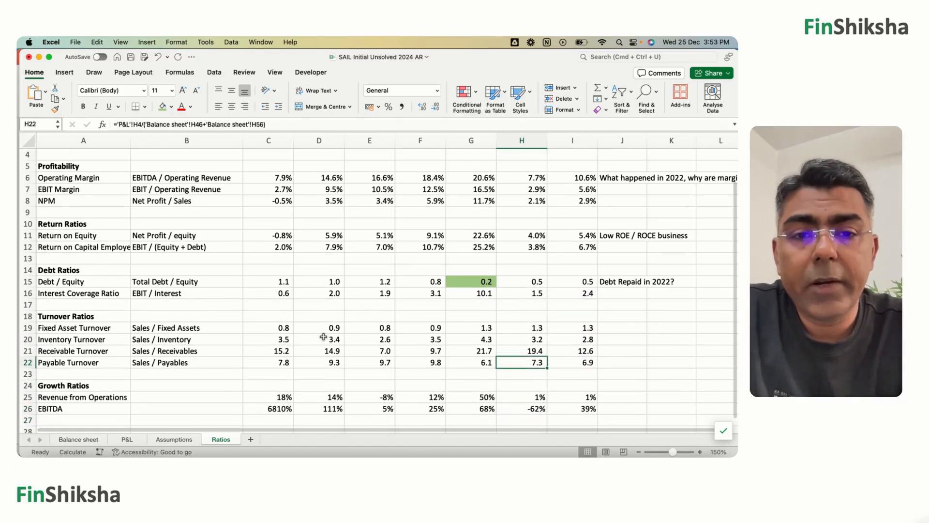
key("Left")
key("Left")
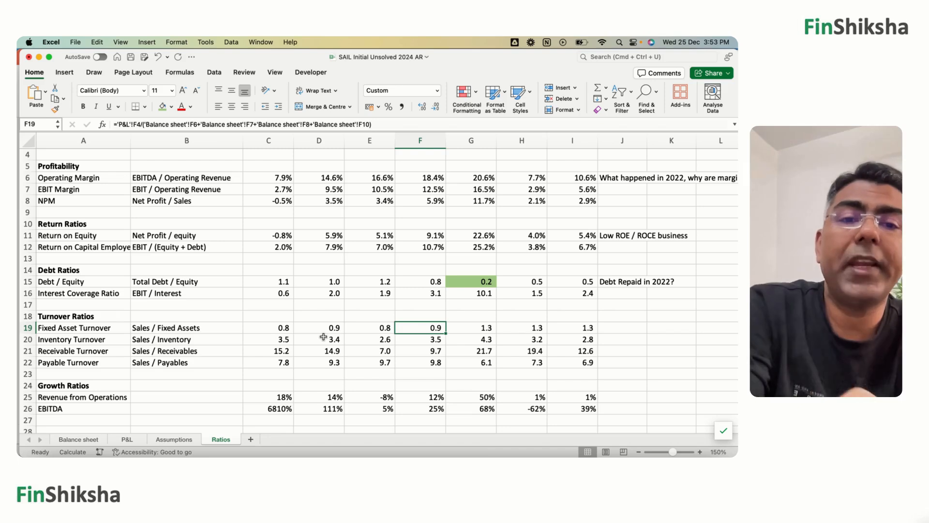
key("Right")
key("Right")
key("Right")
key("Right")
key("Right")
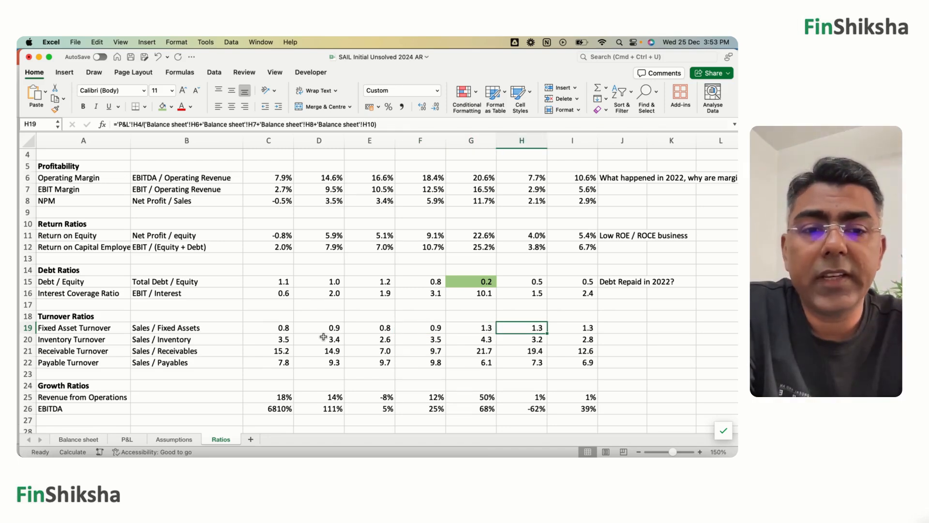
key("Left")
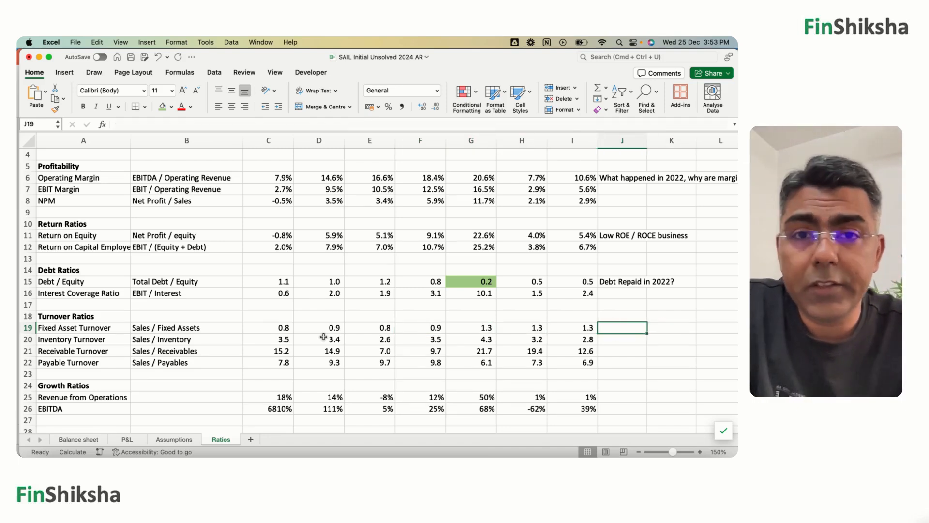
scroll(323, 337, "up", 3)
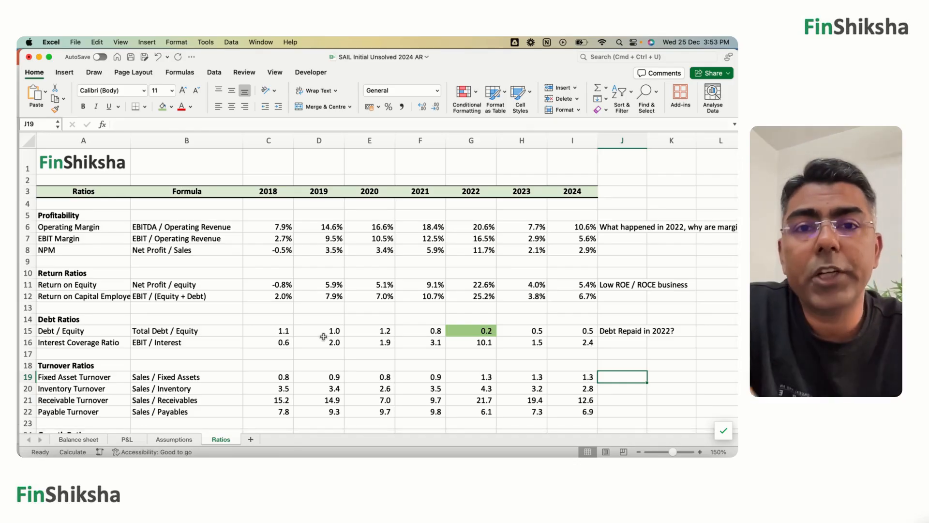
- Check the 2022 Revenue from Operations on the P&L sheet
left_click(126, 439)
scroll(313, 308, "up", 5)
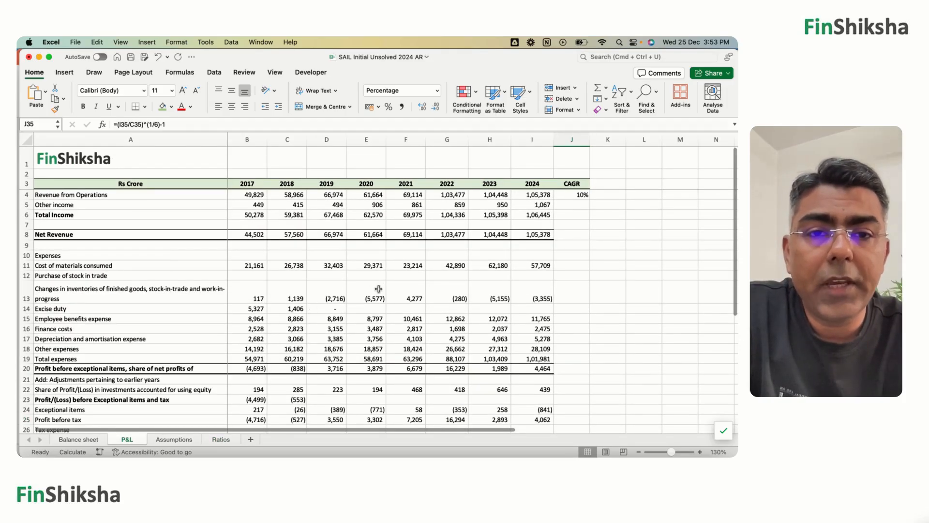
key("super+Tab")
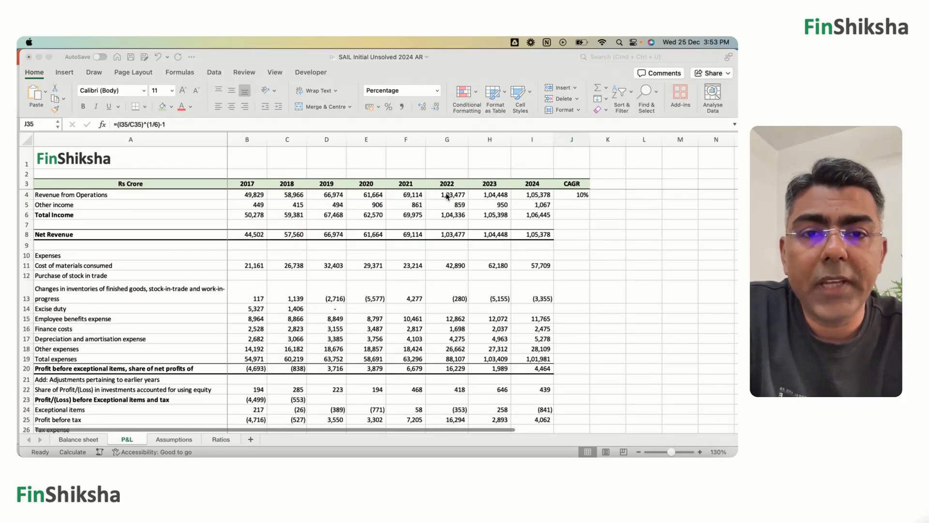
left_click(446, 196)
left_click(441, 194)
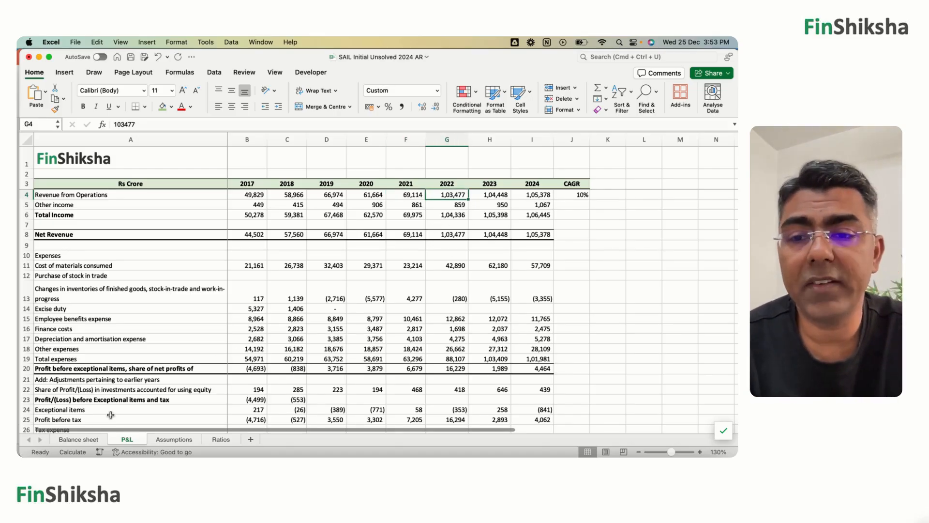
- Check Total equity and Liabilities from 2020 to 2022 on the Balance sheet
left_click(78, 439)
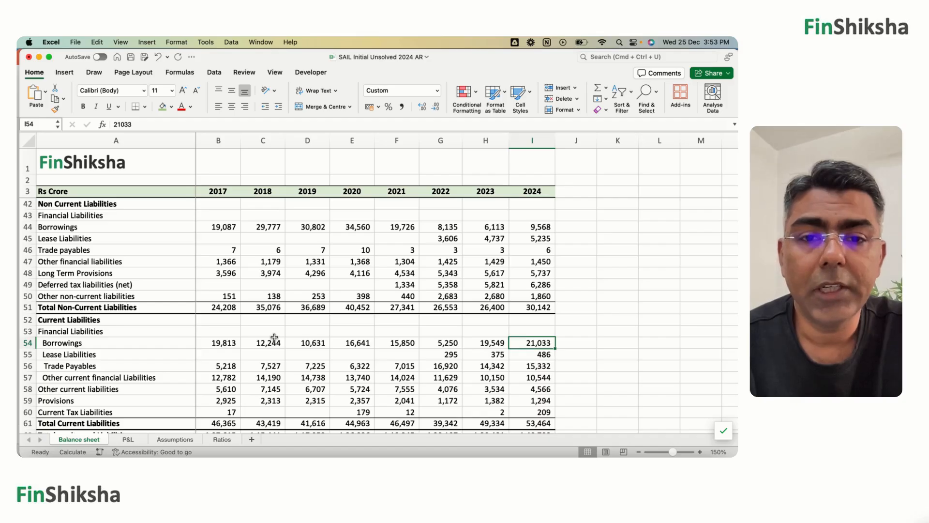
scroll(274, 337, "down", 4)
left_click(345, 344)
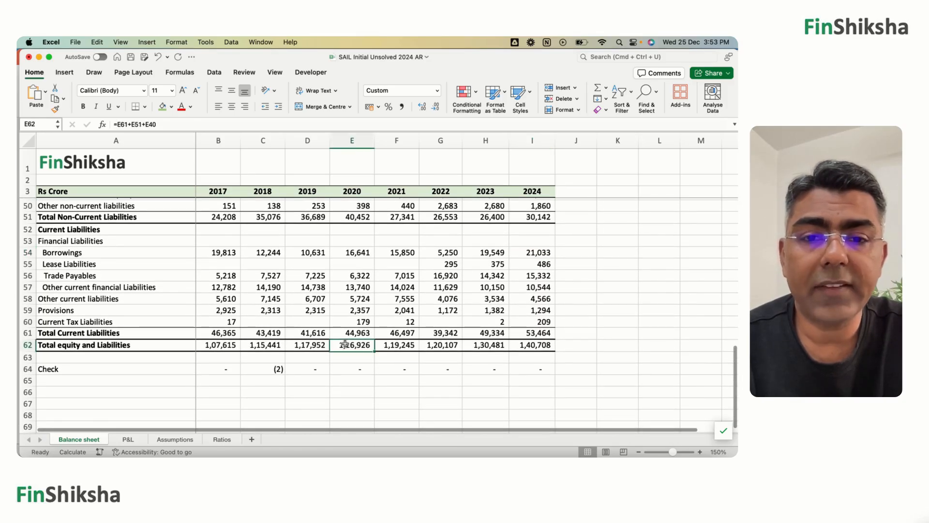
key("Right")
key("Right")
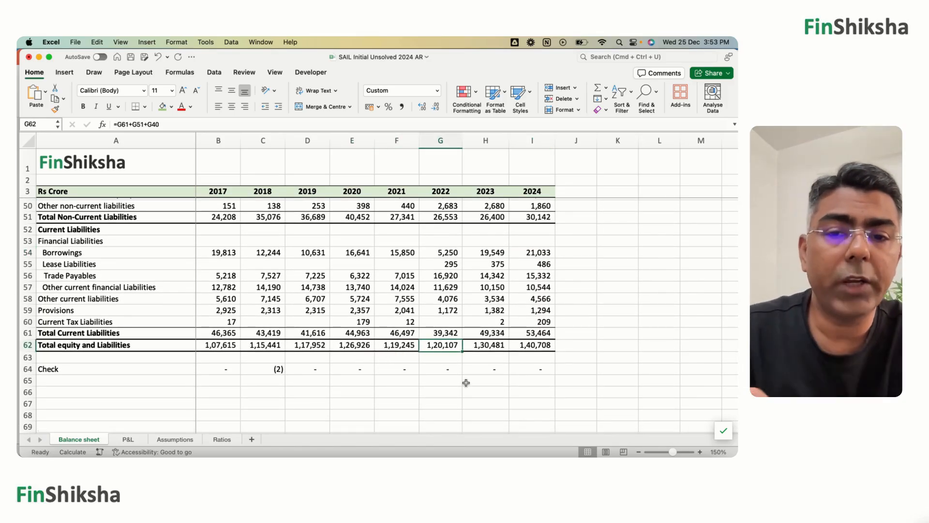
- Compare the 2021 and 2022 figures for Total assets and for Property, plant and equipment
scroll(465, 383, "up", 10)
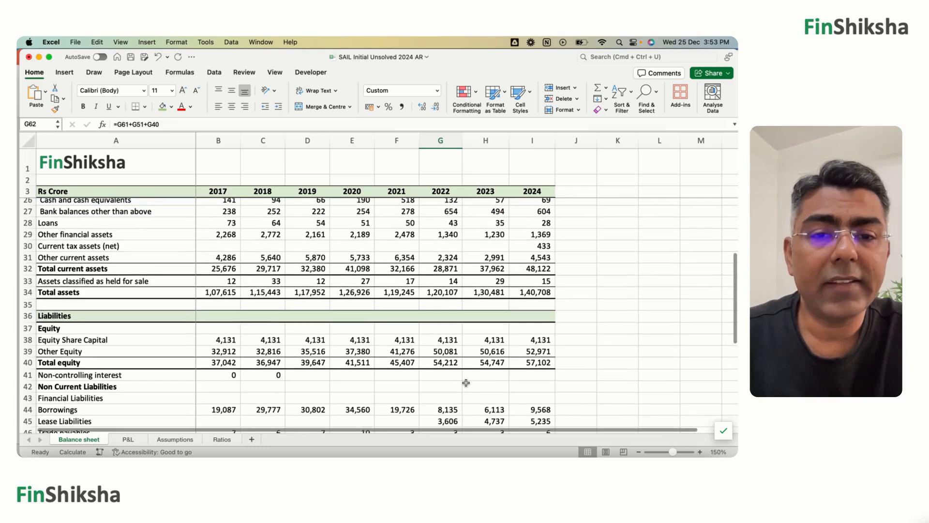
scroll(466, 382, "up", 2)
left_click(400, 351)
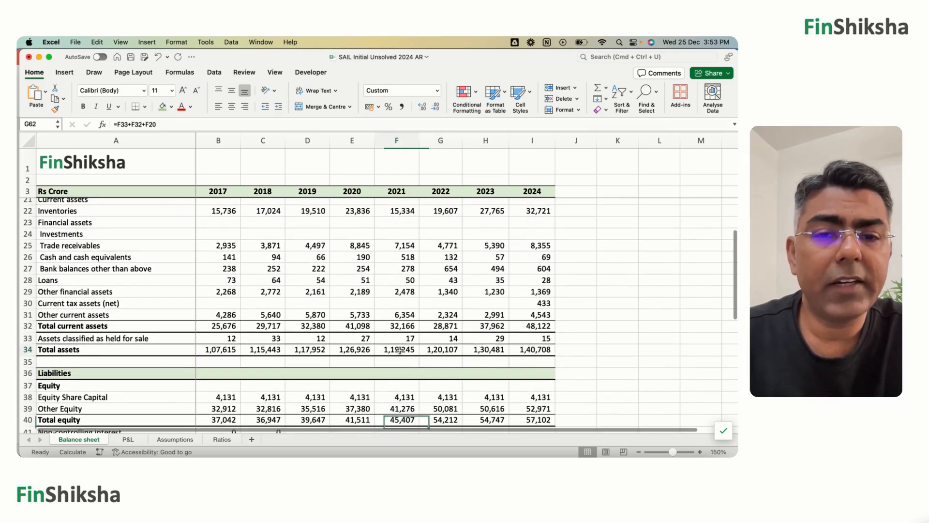
left_click(444, 352)
left_click(400, 349, "super")
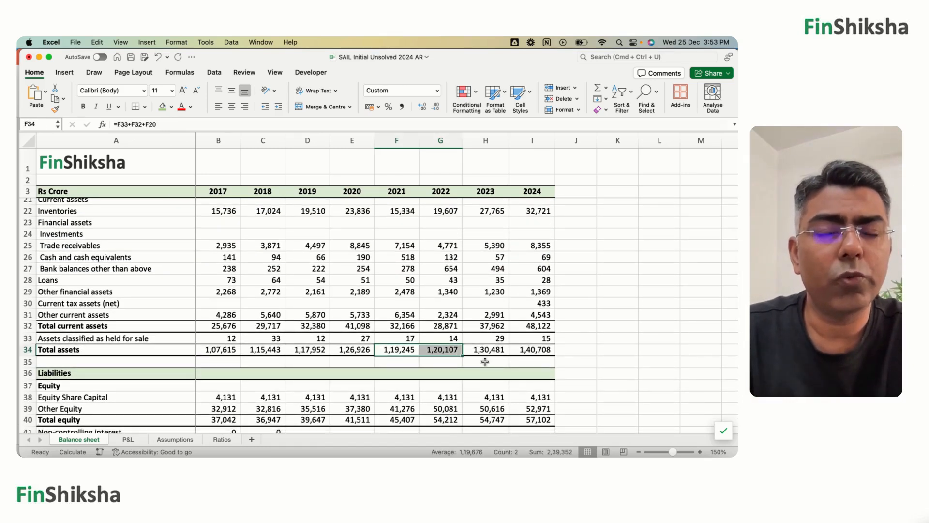
scroll(485, 361, "up", 6)
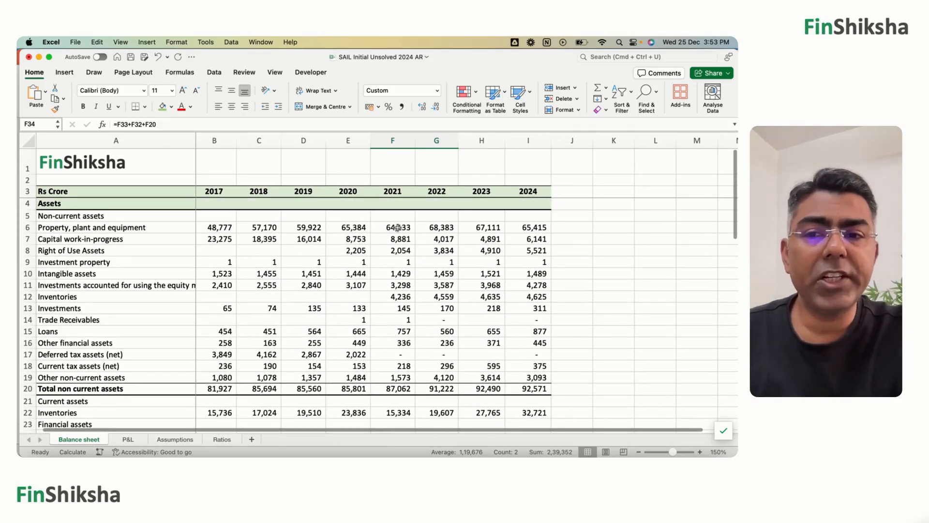
left_click_drag(398, 228, 430, 225)
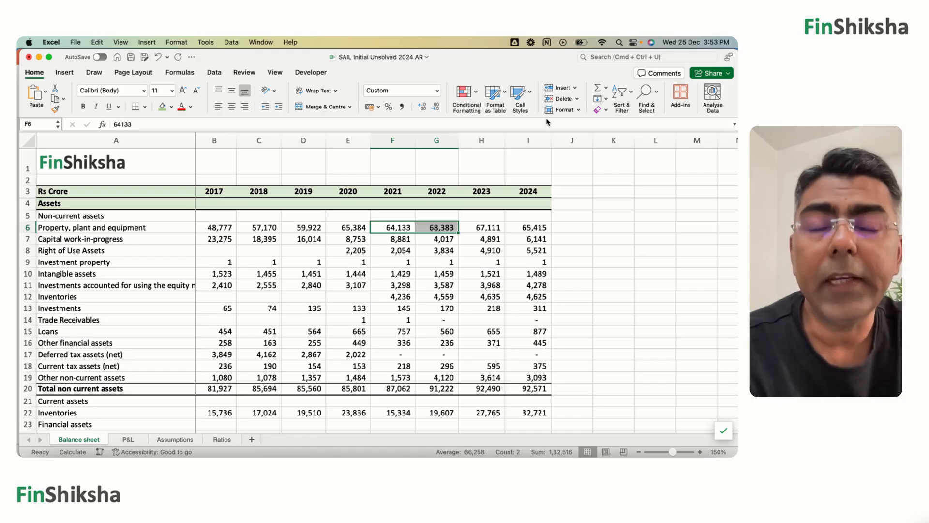
- Examine the Inventory Turnover row from 2018 to 2024 on the Ratios sheet
left_click(219, 440)
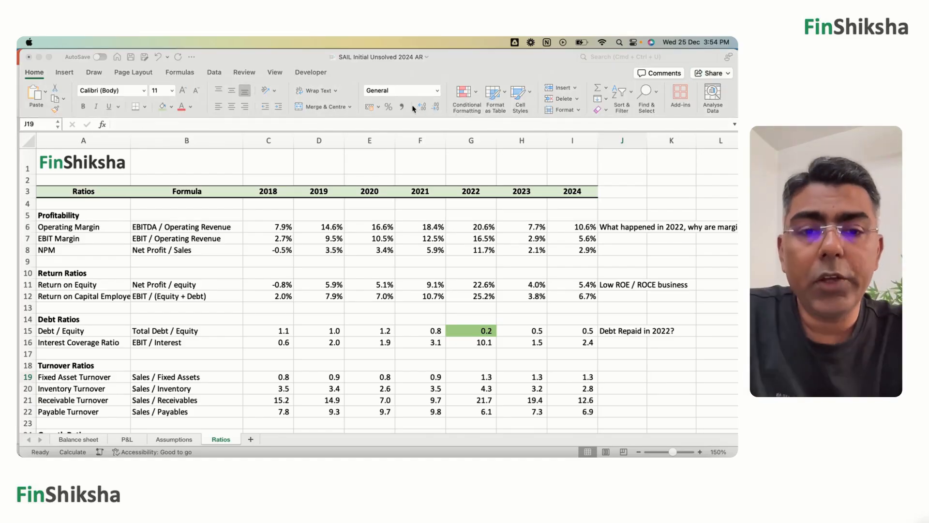
left_click(465, 368)
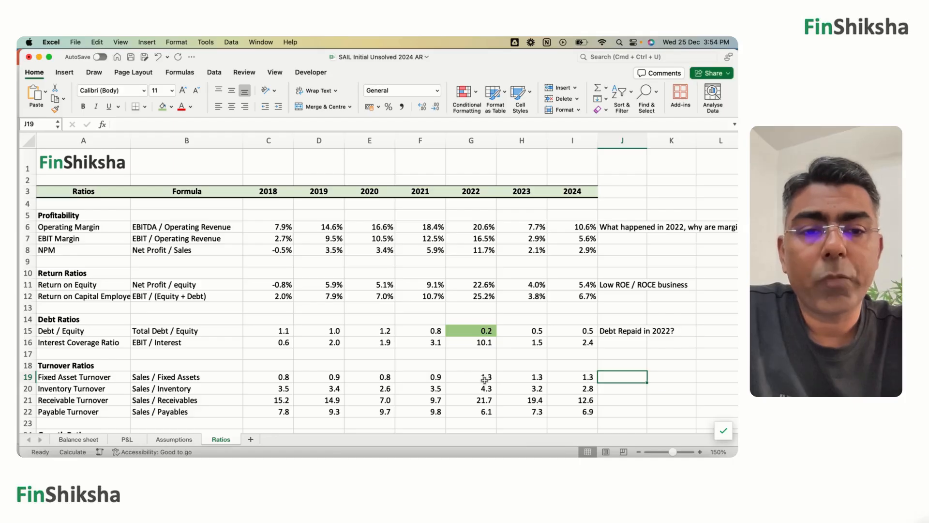
scroll(484, 379, "down", 2)
left_click_drag(564, 366, 276, 367)
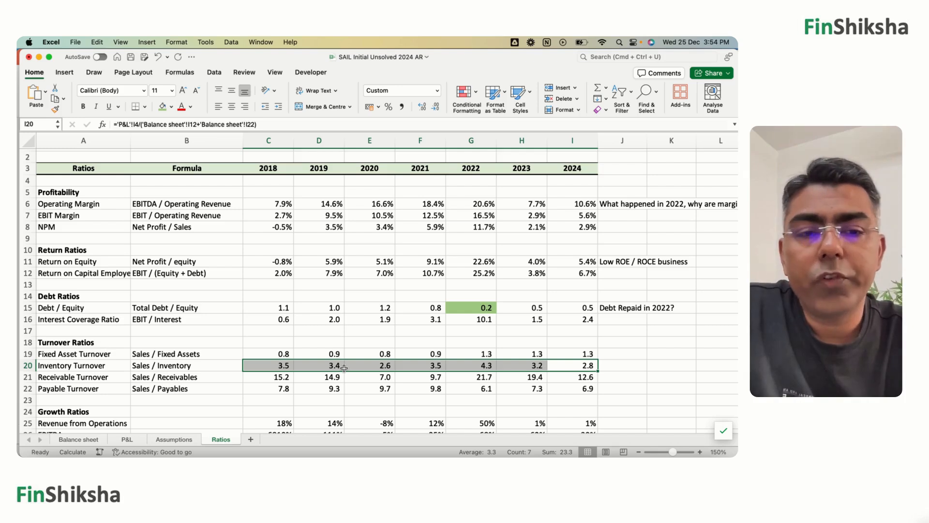
- Enter the heading "Days Sales Outstanding" in A28, below the Growth Ratios block
scroll(344, 367, "down", 2)
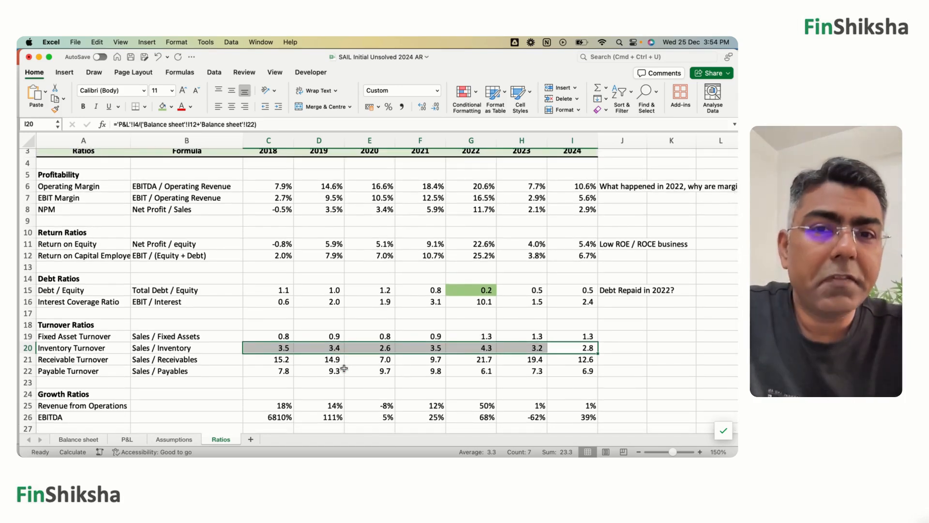
scroll(344, 369, "down", 5)
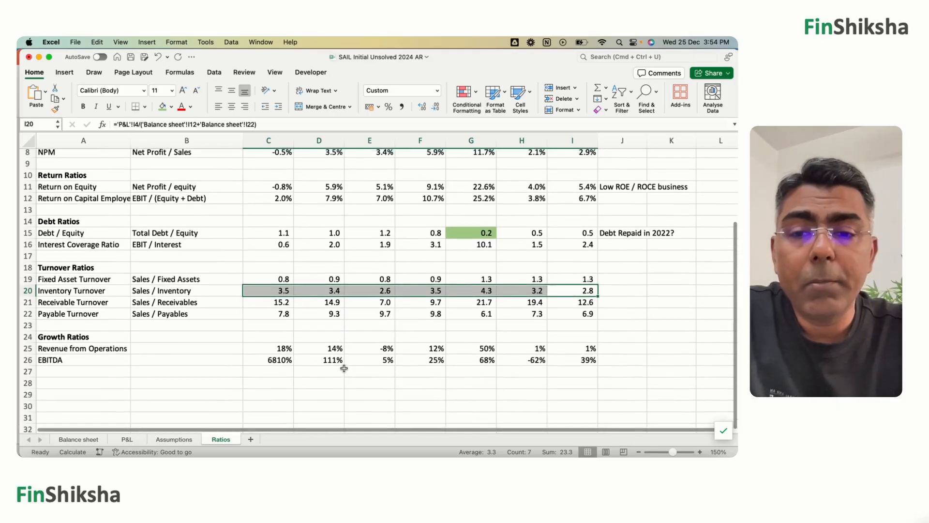
left_click(91, 361)
type("Days ")
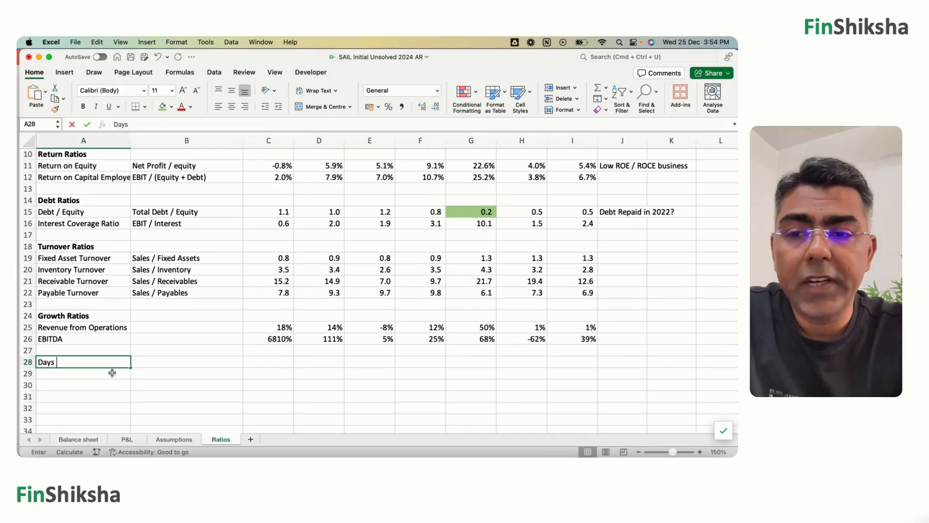
type("Sales Outs")
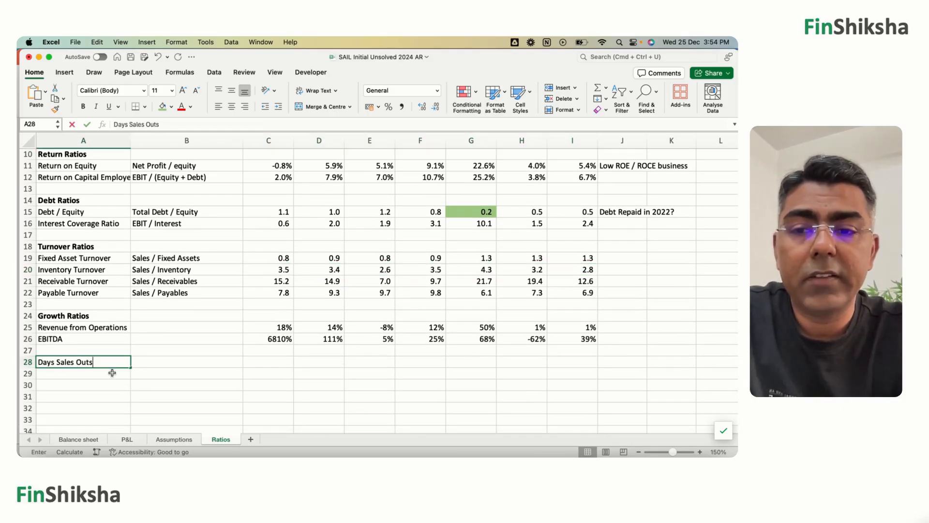
type("a")
key("BackSpace")
type("tna")
key("BackSpace")
key("BackSpace")
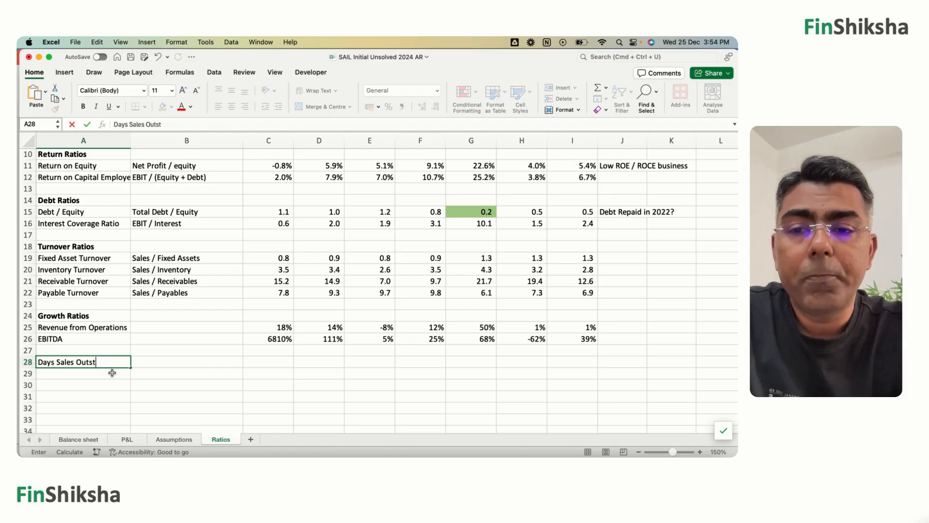
type("anding")
key("Return")
- Enter the label "Receivable Days" in A29, under the Days Sales Outstanding heading
type("Reve")
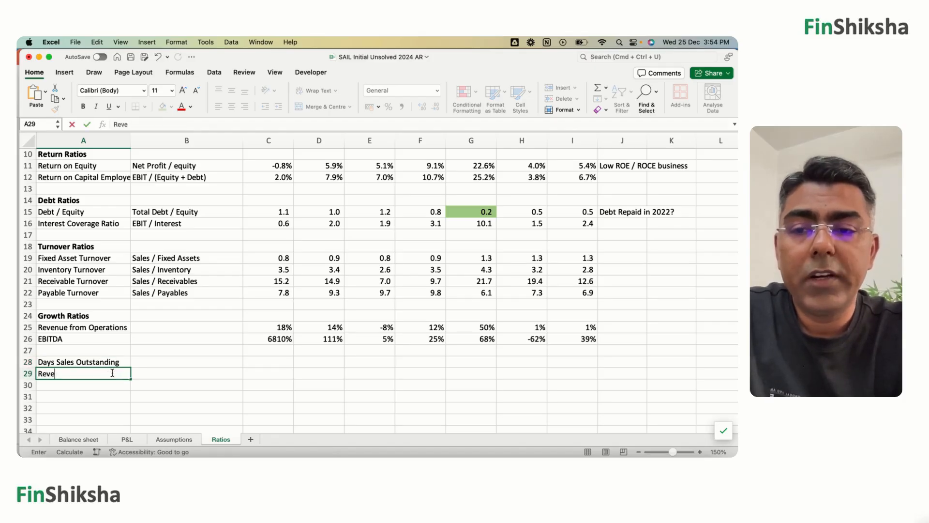
type("eivb")
type("ab")
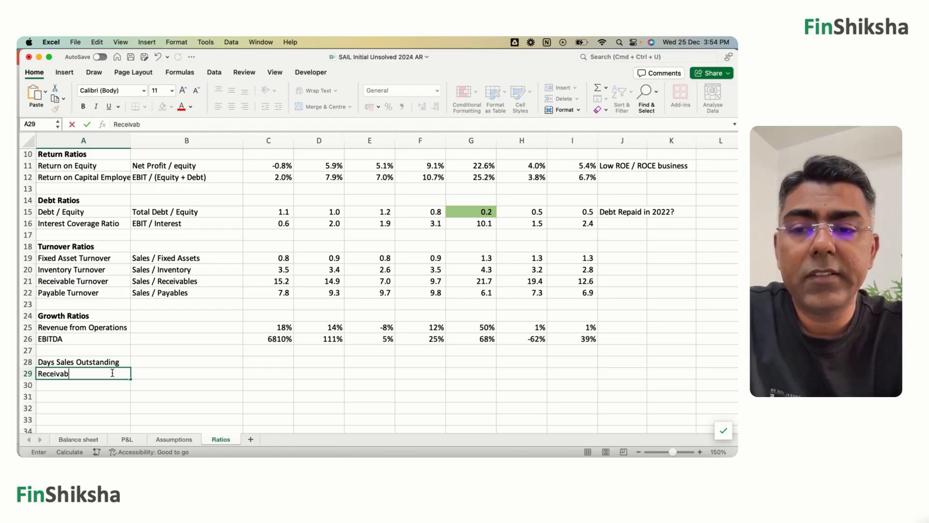
type("le Days")
key("Return")
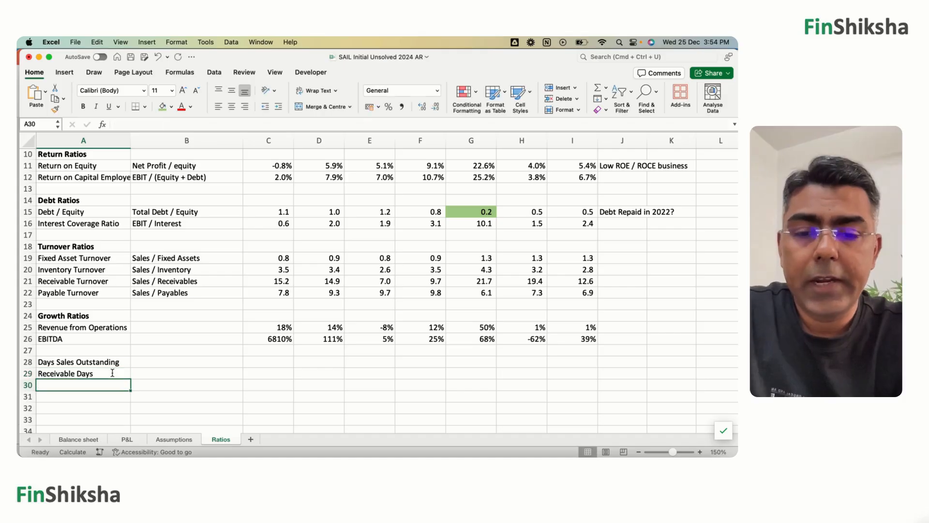
- Enter "Inventory" in A30 and move the Receivable Days label below it to A31
type("Inventory")
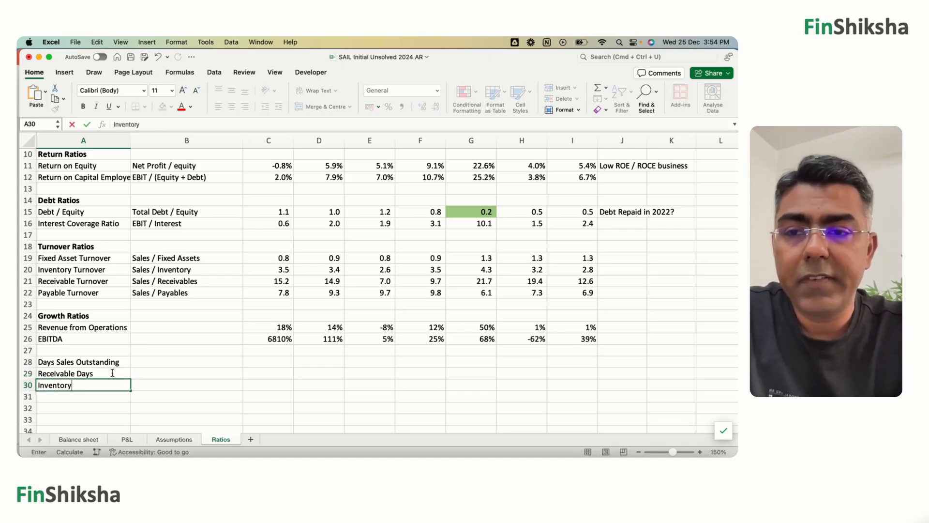
key("Up")
key("Up")
key("Down")
key("super+x")
key("Down")
key("Down")
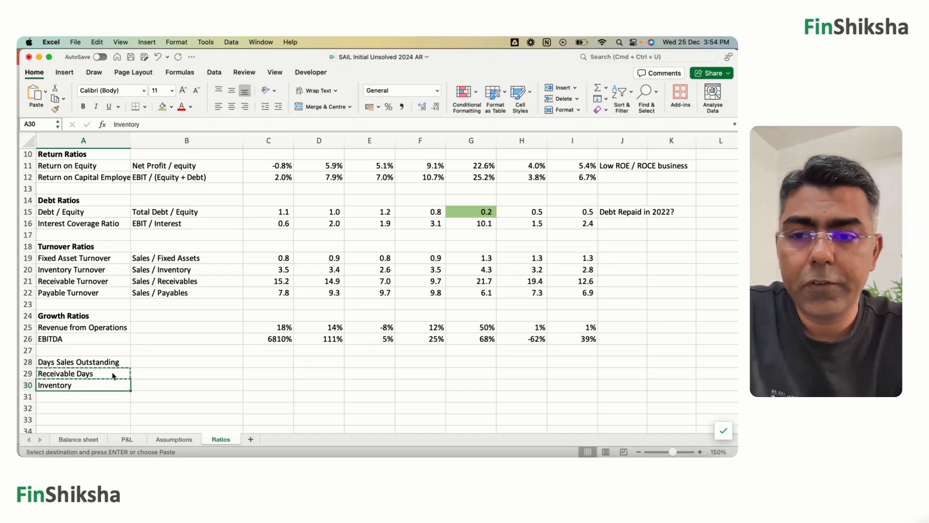
key("super+v")
key("Up")
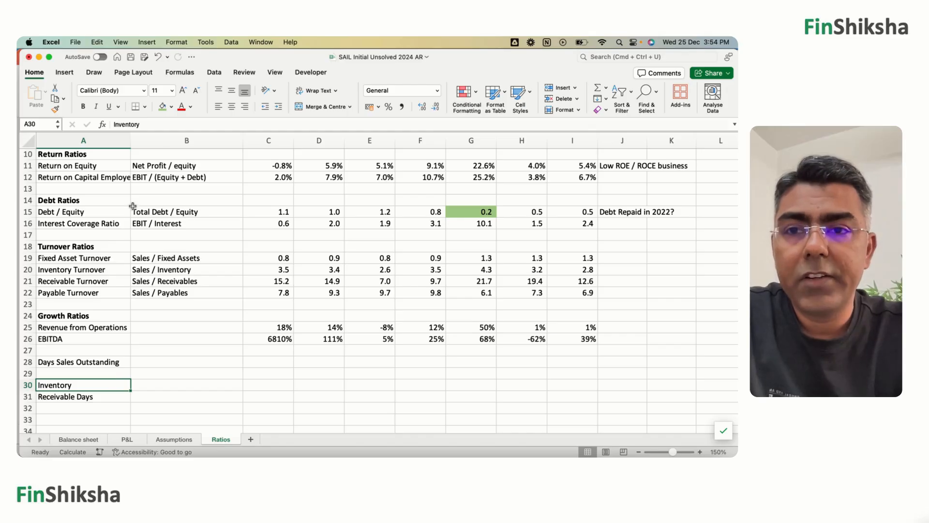
- Change the A30 label to "Inventory Days" and move both day labels up to A29:A30
left_click(163, 125)
type("Days")
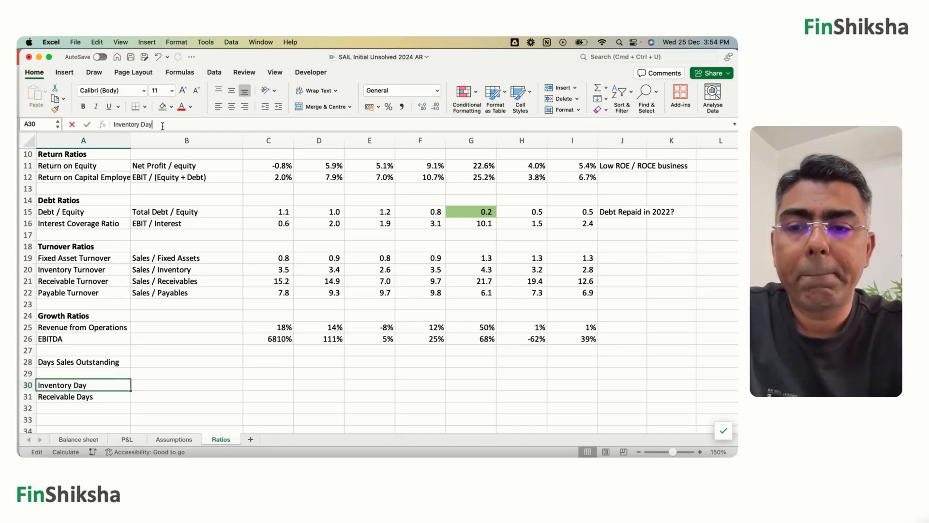
key("Return")
key("Up")
key("shift+Down")
key("super+x")
key("Up")
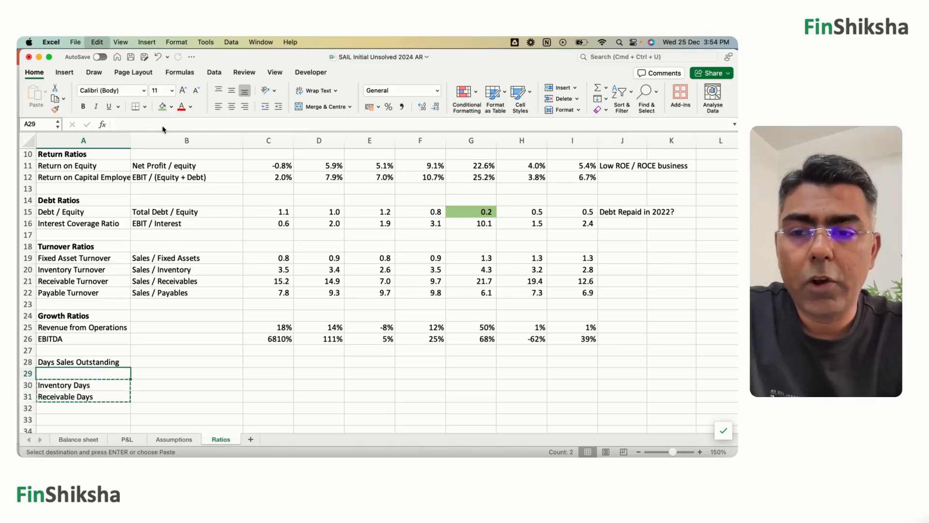
key("super+v")
- Enter the label "Payable Days" in A31, below Receivable Days
key("Down")
key("Down")
type("Payable Days")
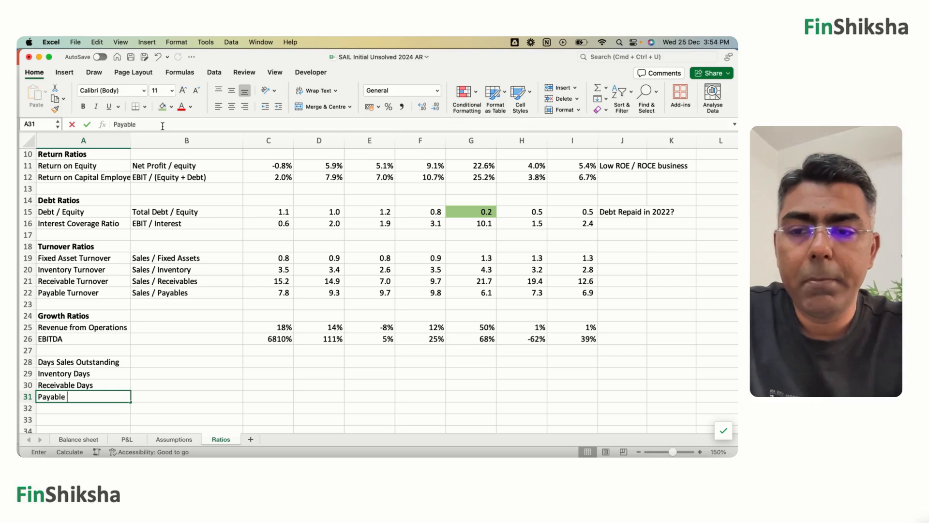
- Enter the formula description "365 / Turnover Ratio" in B29 and copy it to B30 and B31
key("Right")
key("Right")
key("Up")
key("Up")
key("Left")
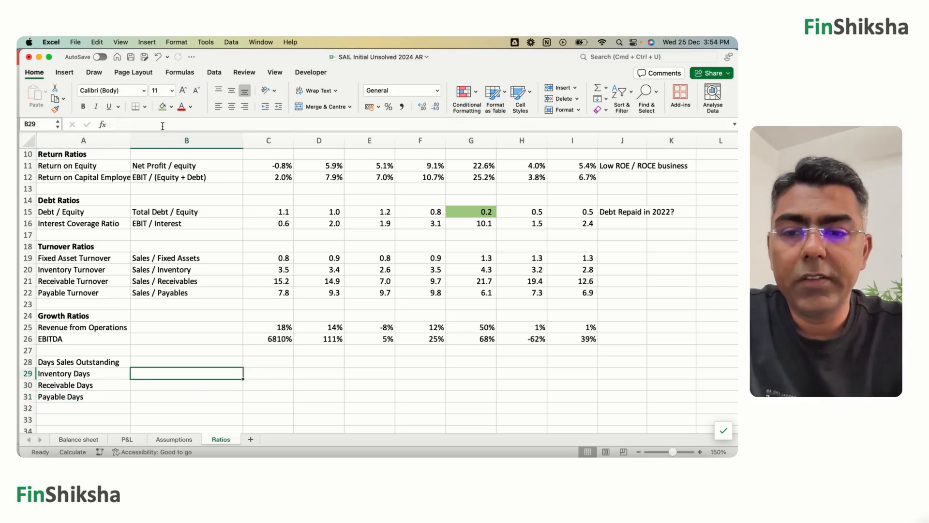
type("365 /")
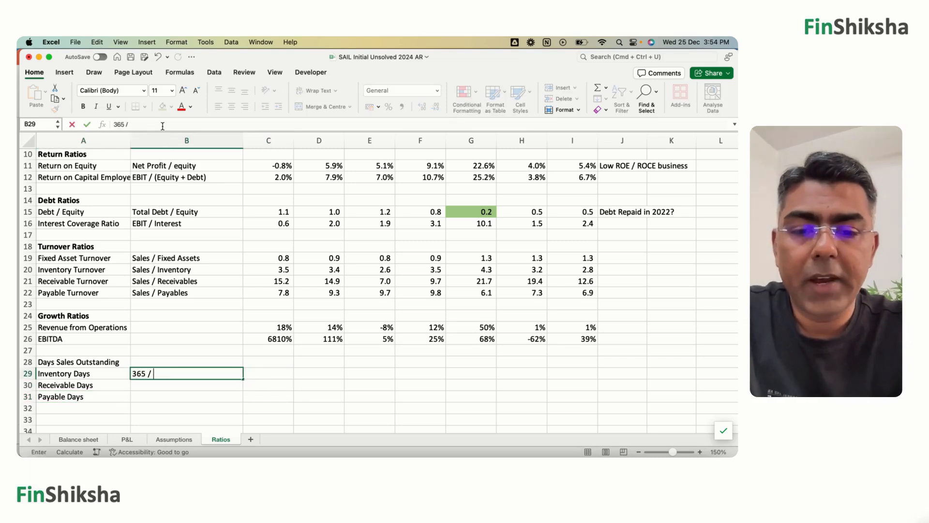
type(" Turnover Ratio")
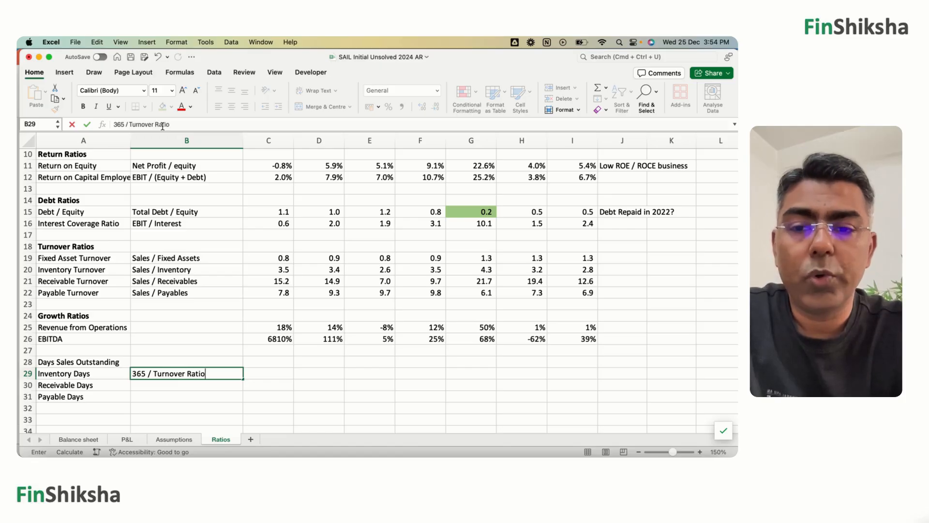
key("Return")
key("Up")
key("super+c")
key("Down")
key("super+v")
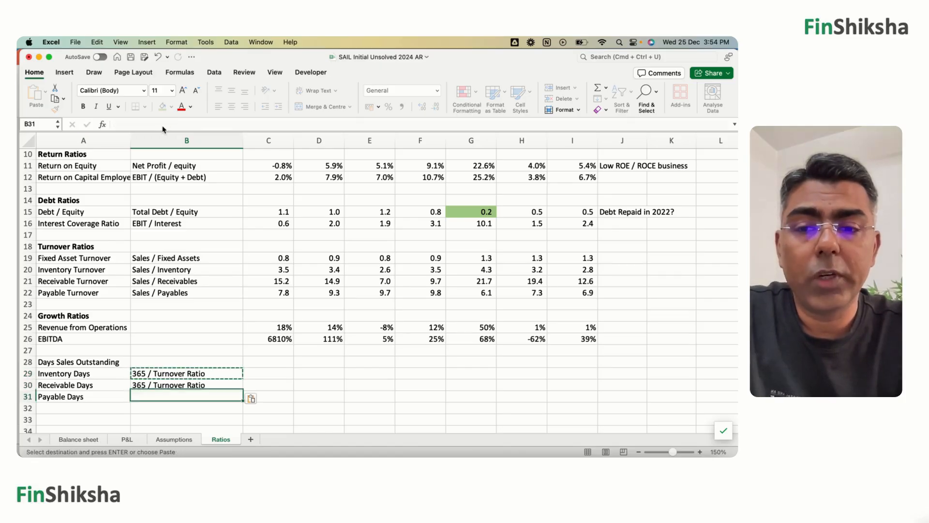
key("Down")
key("super+v")
- Calculate the 2018 Inventory Days in C29 with the formula =365/C20
key("Right")
key("Up")
key("Up")
type("=")
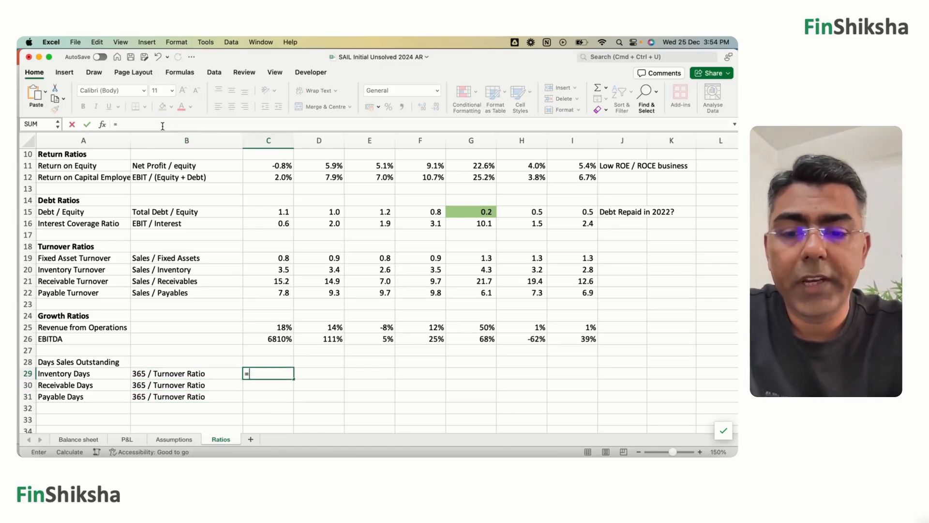
type("365/")
key("Up")
key("Up")
key("Up")
key("Up")
key("Up")
key("Up")
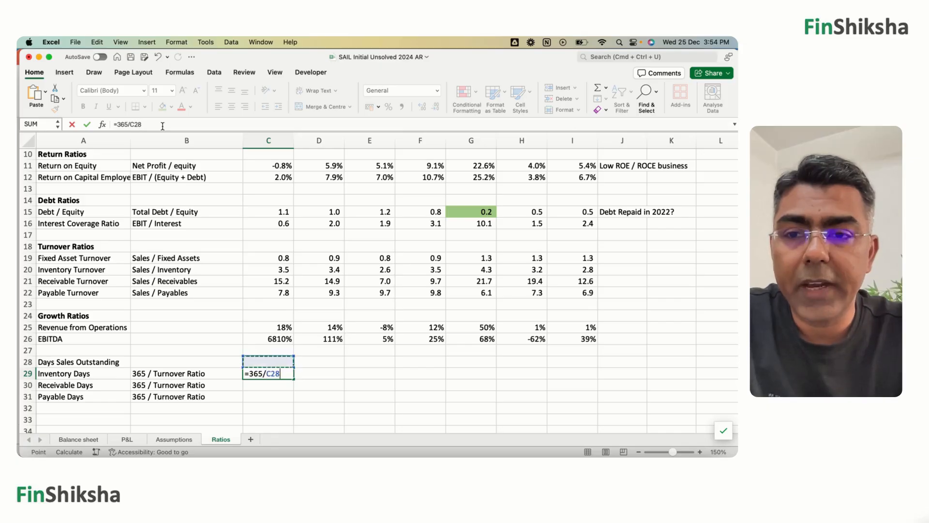
key("Up")
key("Up")
key("Up")
key("Return")
- Copy the C29 formula down to the Receivable and Payable Days rows and across through 2024, filling C29:I31
key("Up")
key("super+c")
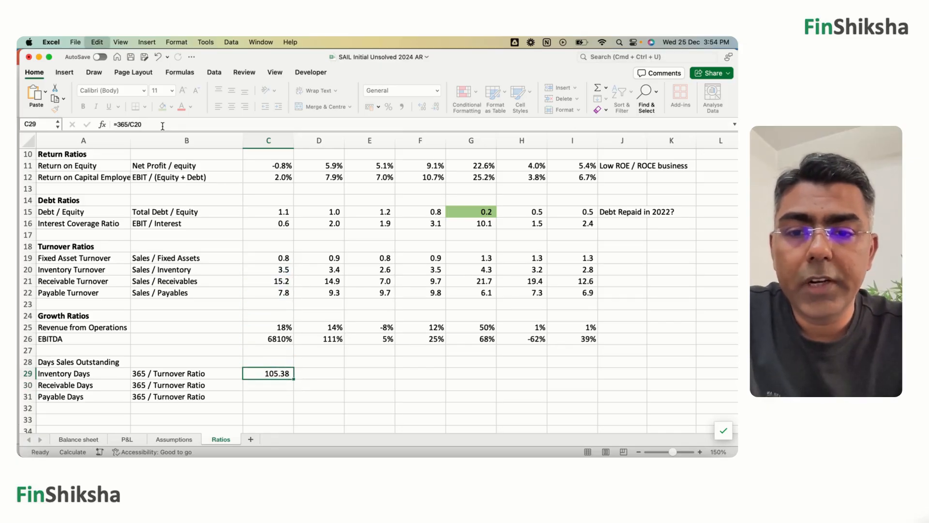
key("shift+Down")
key("shift+Down")
key("super+v")
key("shift+Right")
key("shift+Right")
key("shift+Right")
key("shift+Right")
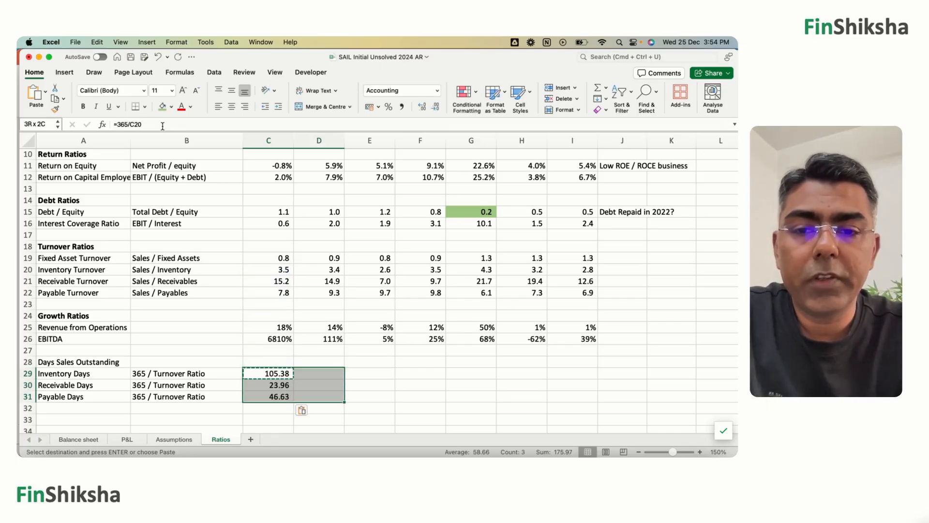
key("shift+Right")
key("shift+Right")
key("super+v")
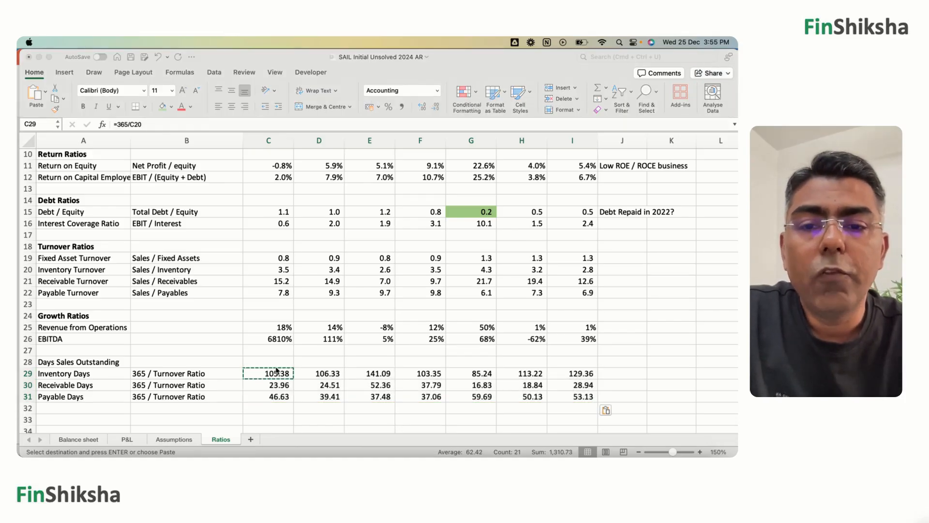
key("super+Tab")
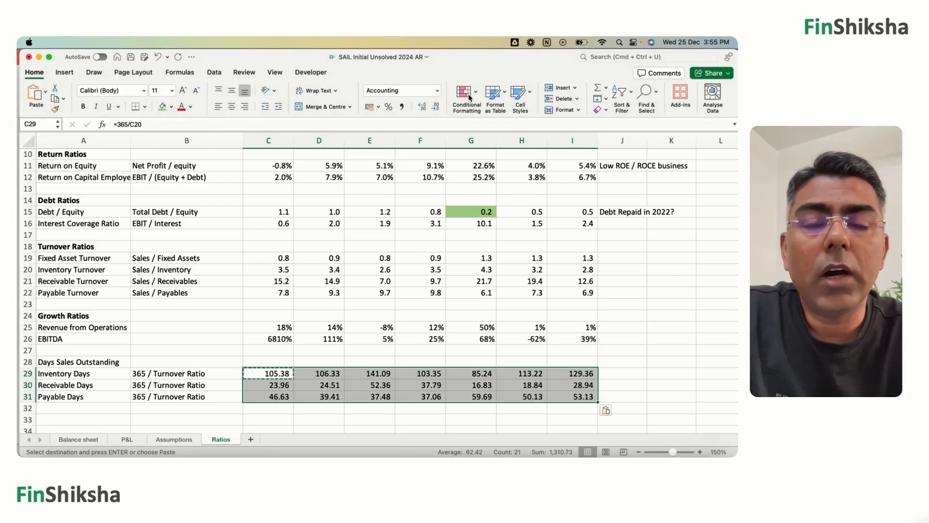
- Reduce the inventory, receivable and payable days values in C29:I31 to one decimal place
key("super+Tab")
left_click(436, 107)
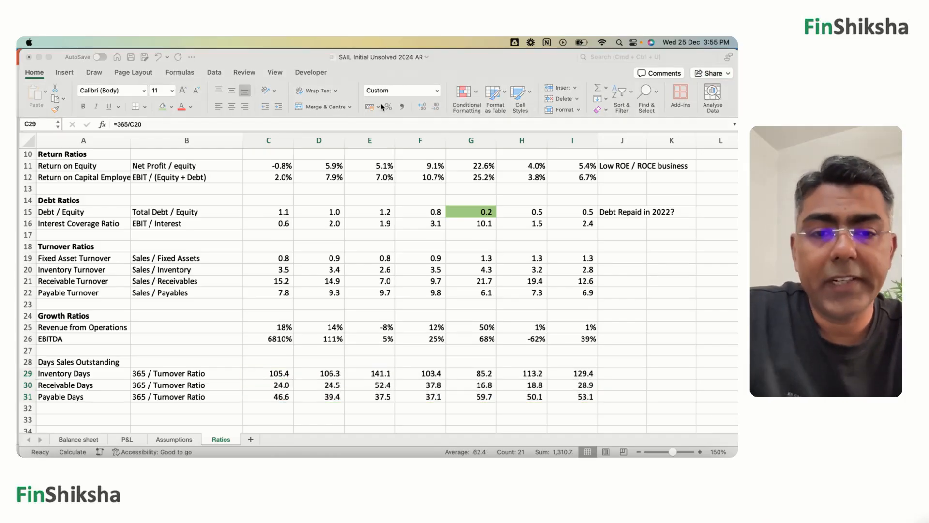
left_click(359, 364)
- Examine the Inventory Days in row 29 year by year from 2018 to 2024
left_click(363, 373)
key("Left")
key("Left")
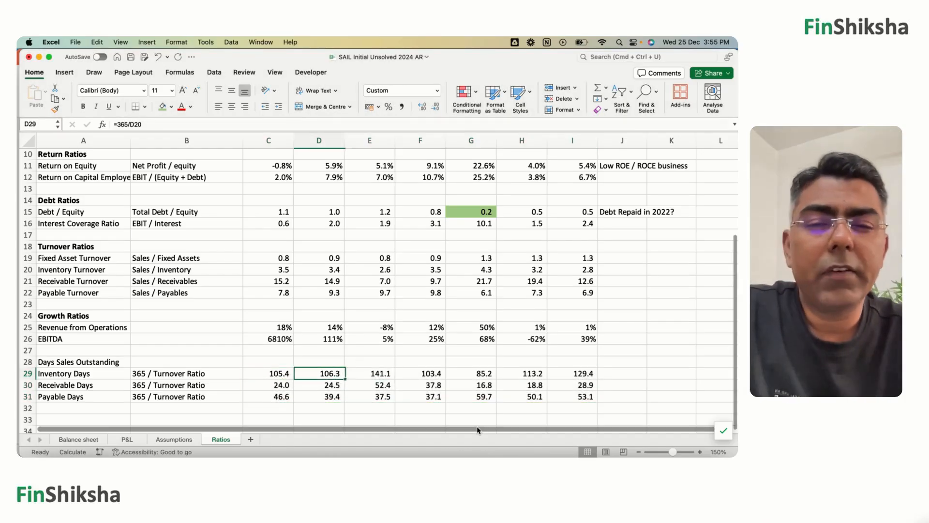
key("Right")
key("Right")
key("Right")
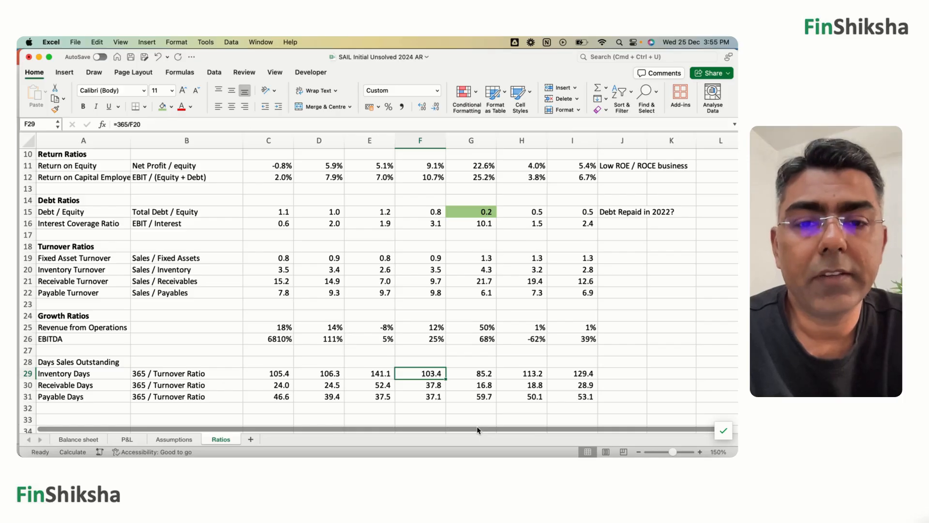
key("Left")
key("Left")
key("Left")
key("Right")
key("Right")
key("Right")
key("Right")
key("Right")
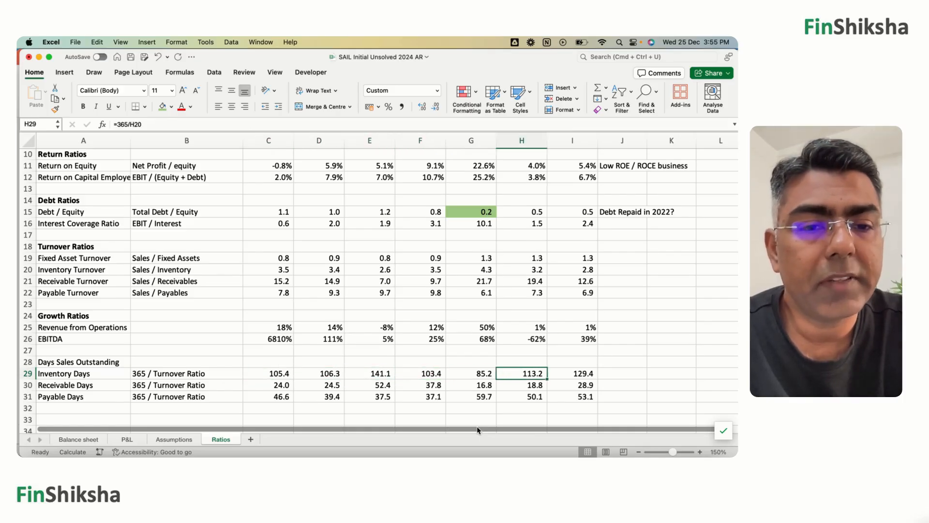
key("Right")
key("Left")
key("Left")
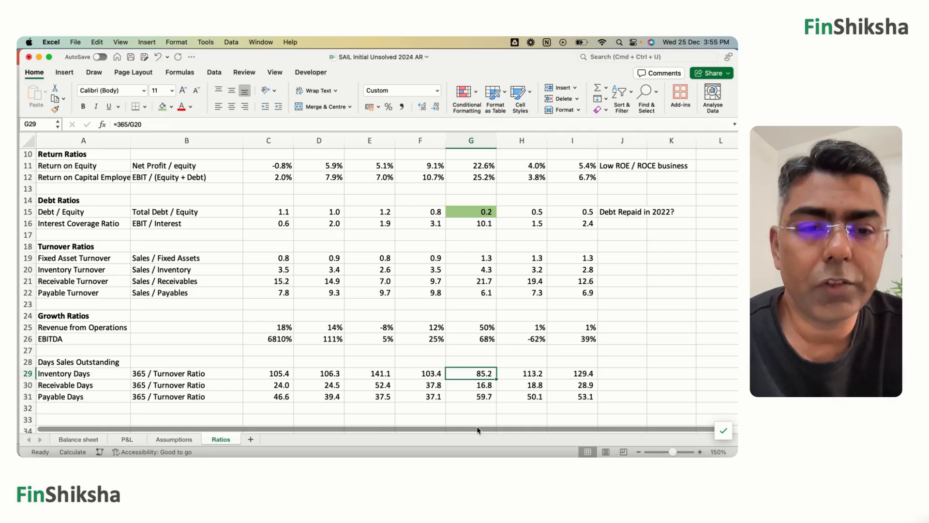
key("Right")
key("Right")
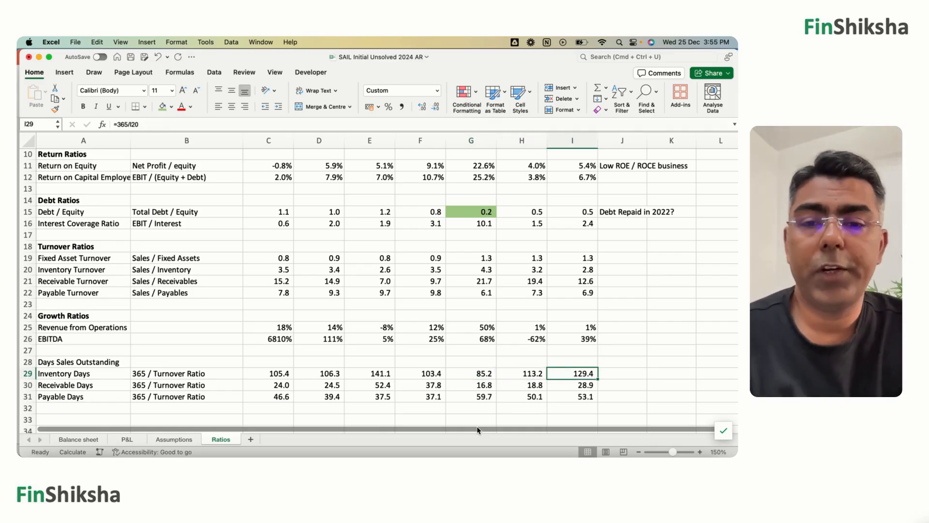
- Examine the Receivable Days in row 30 from 2018 onward, comparing 2020 with 2021
key("Down")
key("Left")
key("Left")
key("Left")
key("Left")
key("Left")
key("Left")
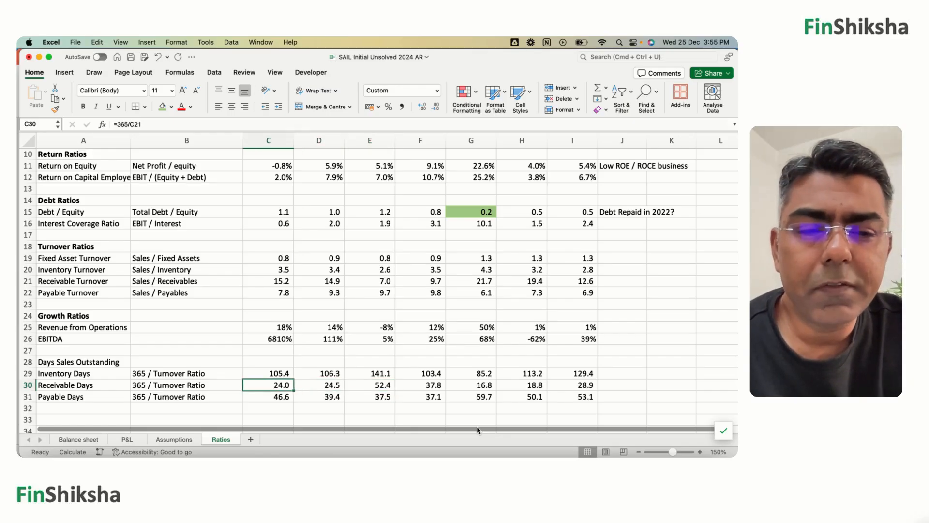
key("Right")
key("Right")
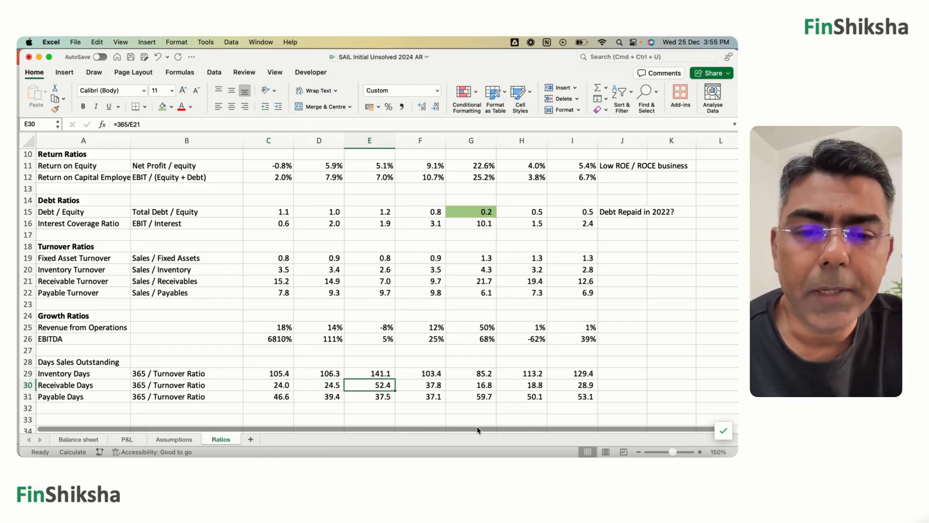
key("Right")
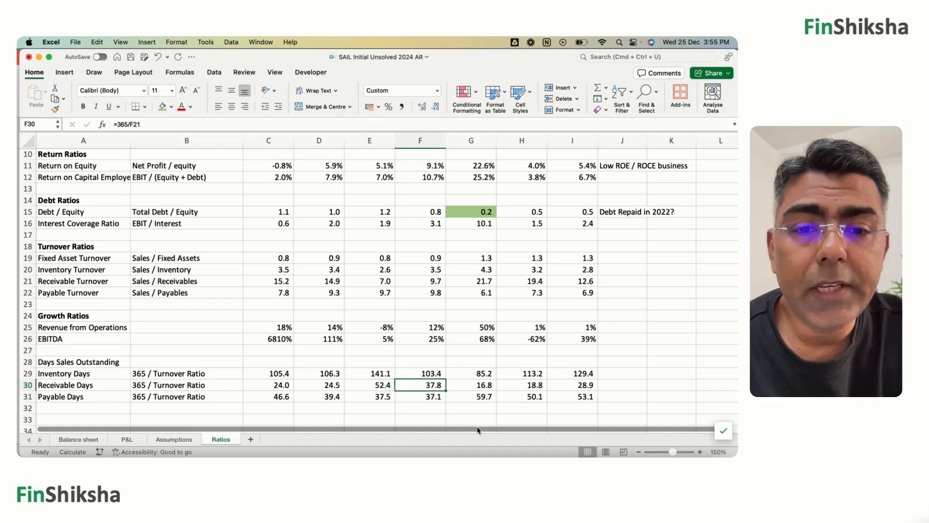
key("Left")
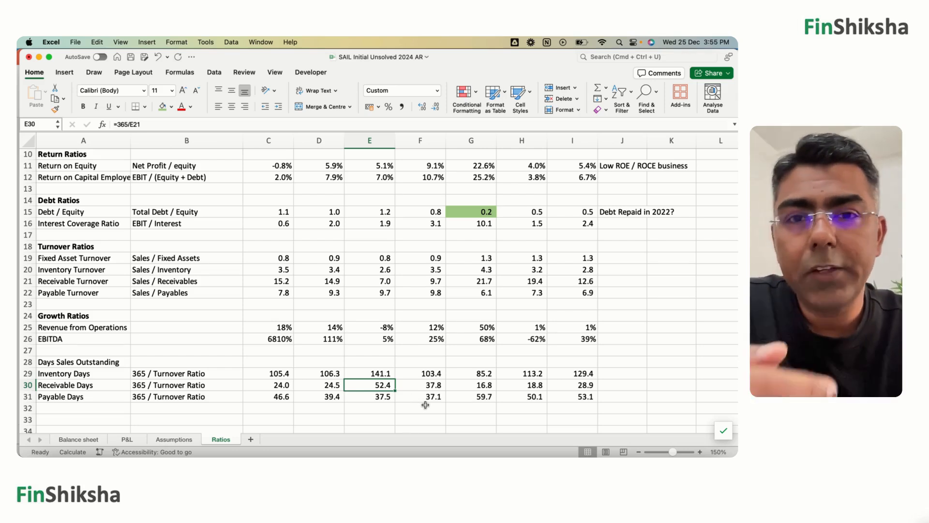
- Compare Payable Days for 2018–2021 with 2022–2024 in row 31, and check them against Receivable Days
key("Down")
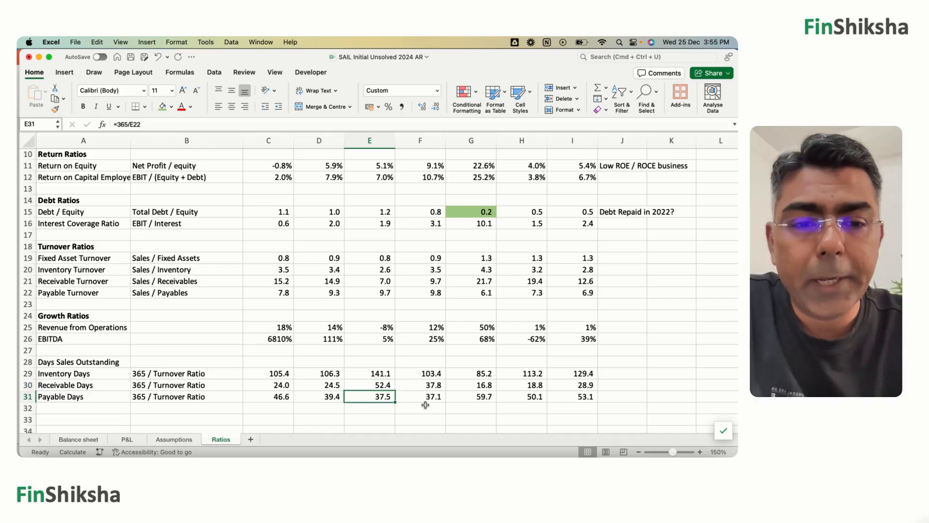
key("Left")
key("Left")
key("shift+Right")
key("shift+Right")
key("shift+Right")
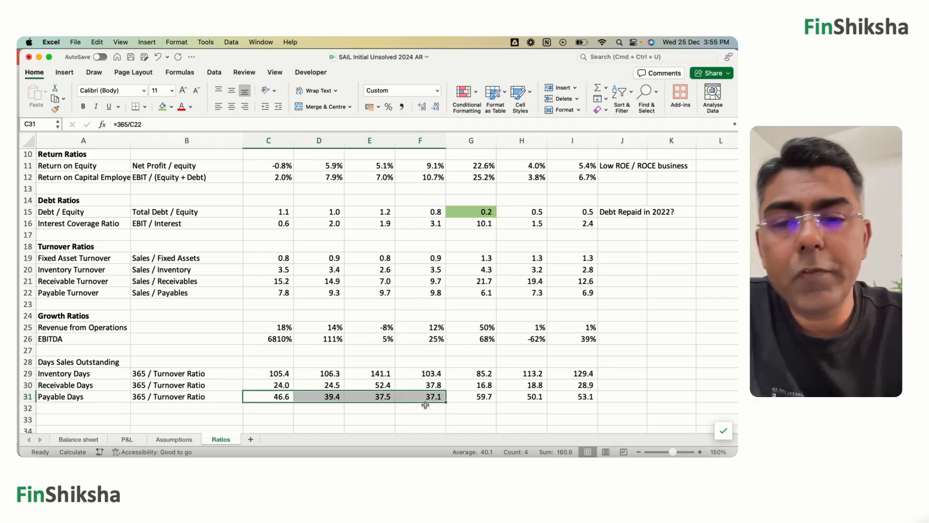
key("Right")
key("Right")
key("Right")
key("Right")
key("Right")
key("Left")
key("shift+Right")
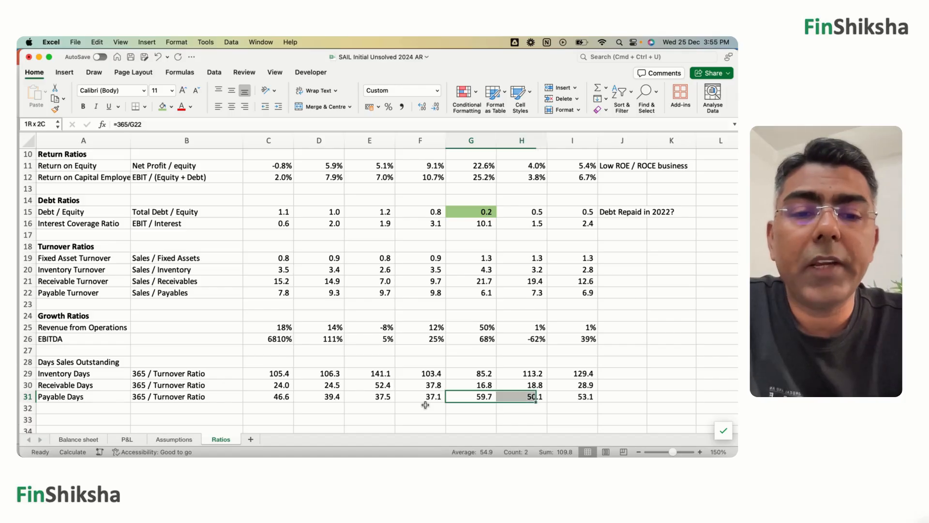
key("shift+Right")
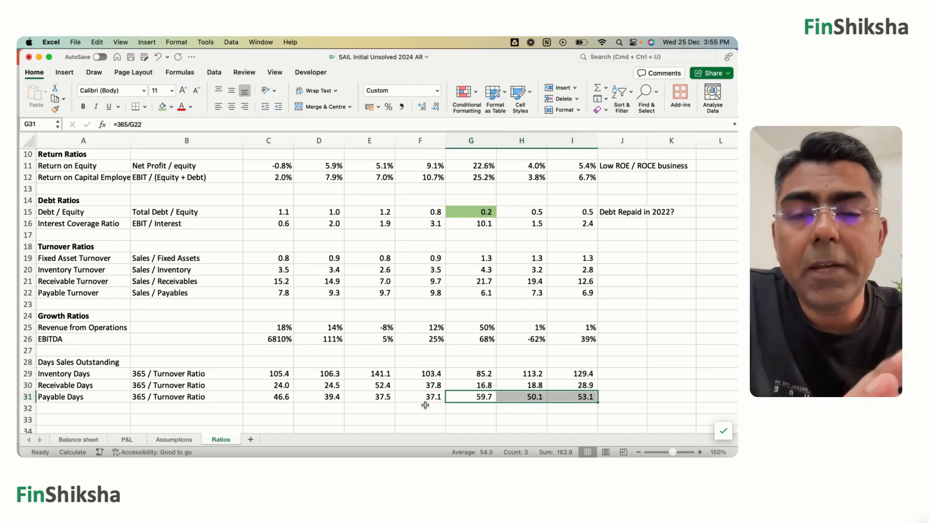
key("Up")
key("Up")
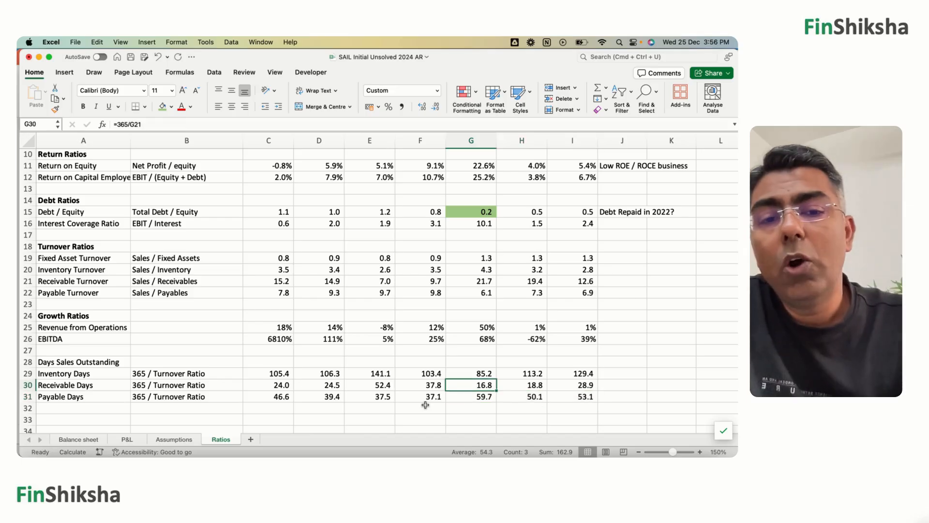
key("Right")
key("Right")
key("Down")
key("Left")
key("Left")
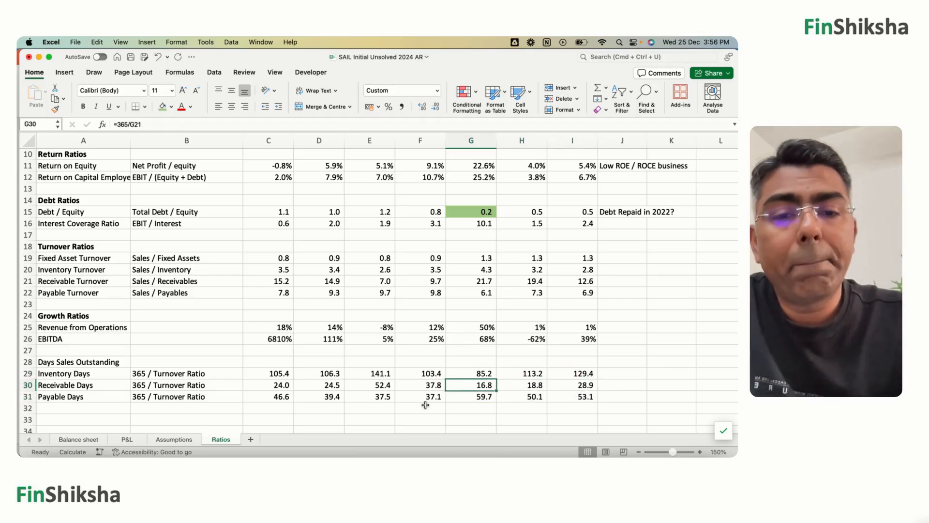
- Enter the label "Cash Conversion Cycle" in A32, below Payable Days
key("Right")
key("Right")
key("Down")
key("Down")
key("Left")
key("Left")
key("Left")
key("Left")
key("Left")
key("Left")
key("Left")
key("Left")
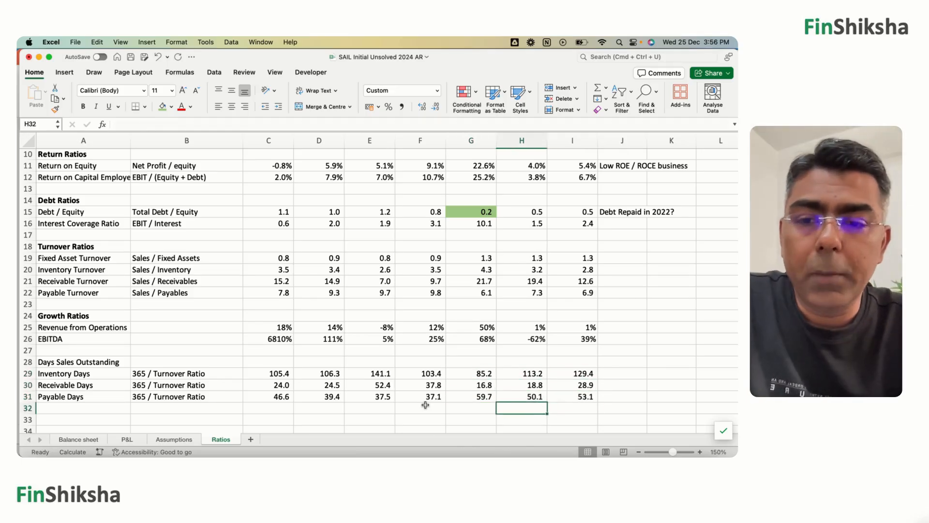
type("Cash")
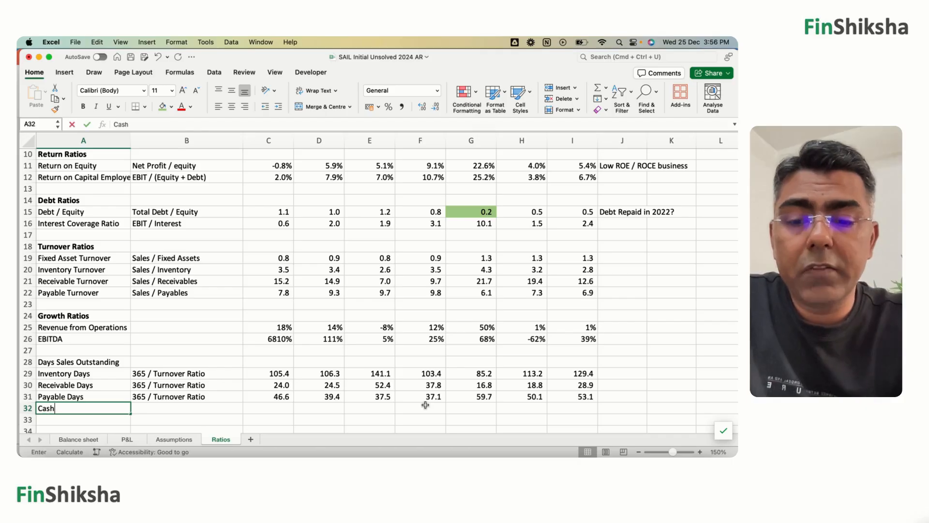
type(" Conversion Cycle")
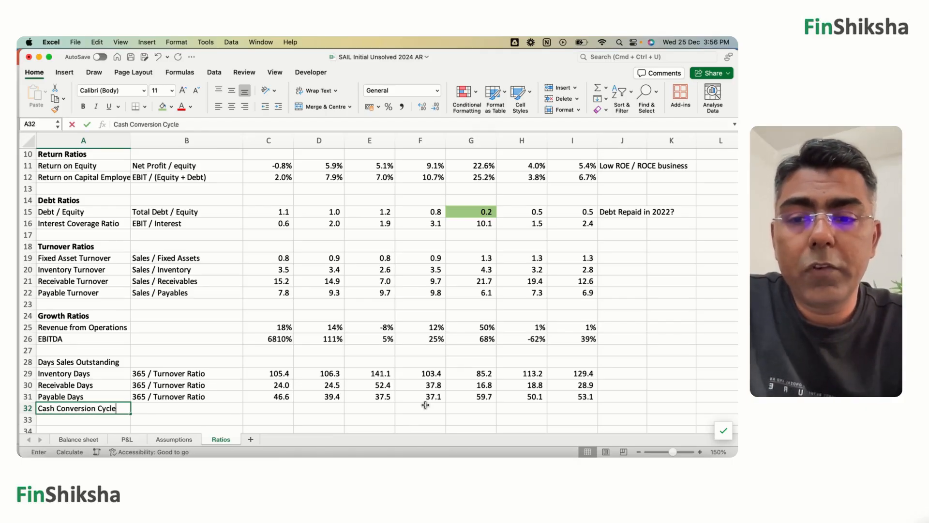
key("Right")
- Calculate the 2018 Cash Conversion Cycle in C32 with the formula =C29+C30-C31
key("Right")
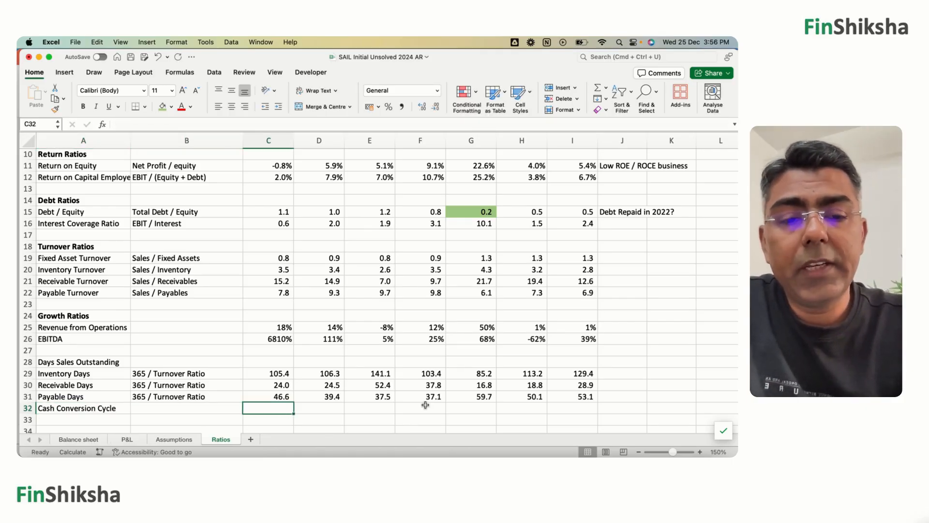
type("=")
key("Up")
key("Up")
key("Up")
type("+")
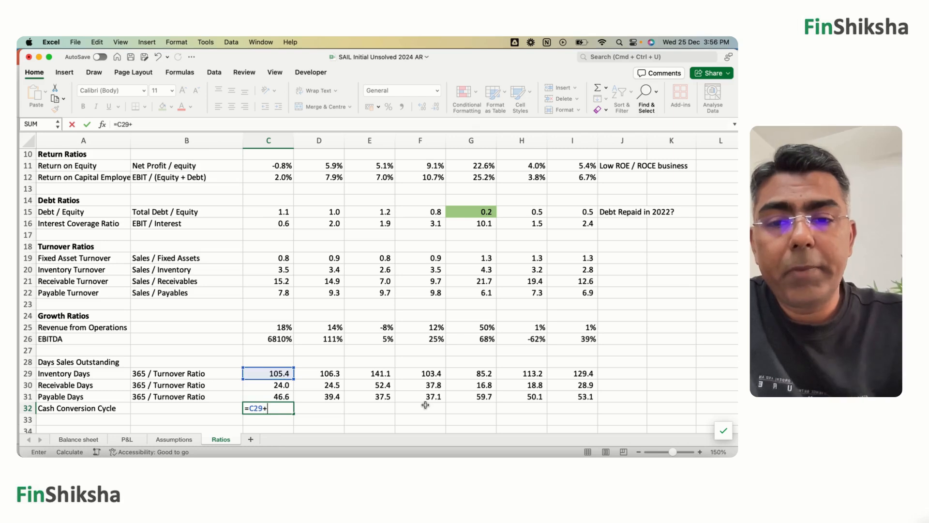
key("Up")
key("Up")
type("-")
key("Up")
key("super+Return")
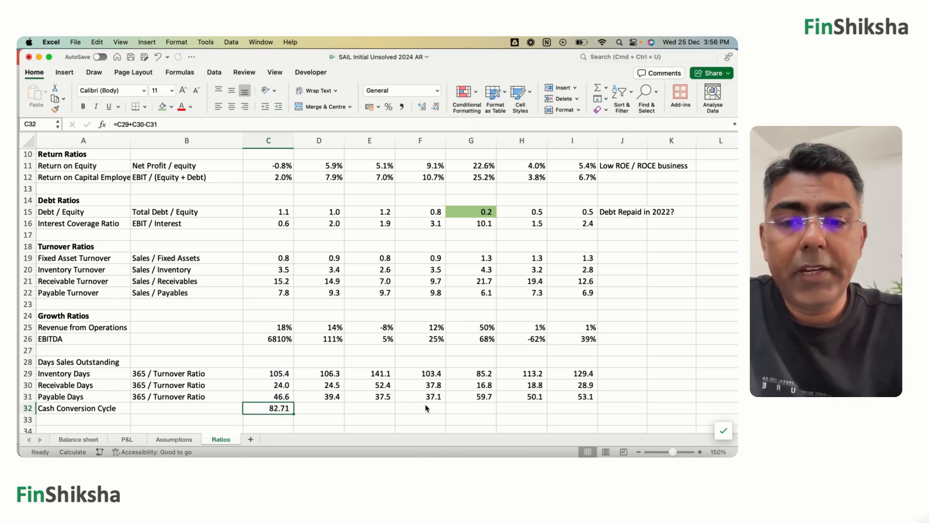
- Copy the C32 Cash Conversion Cycle formula across through 2024, filling C32:I32
key("super+c")
key("shift+Right")
key("shift+Right")
key("shift+Right")
key("shift+Right")
key("shift+Right")
key("shift+Right")
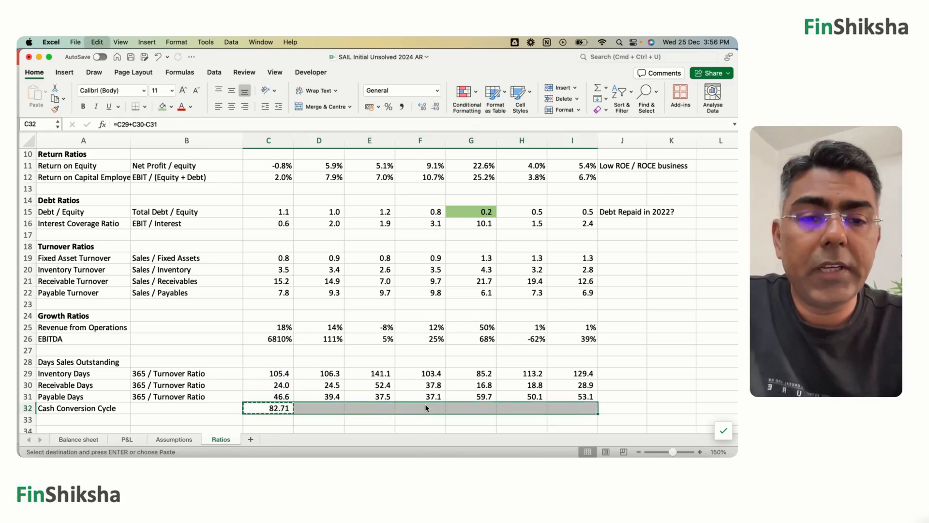
key("super+v")
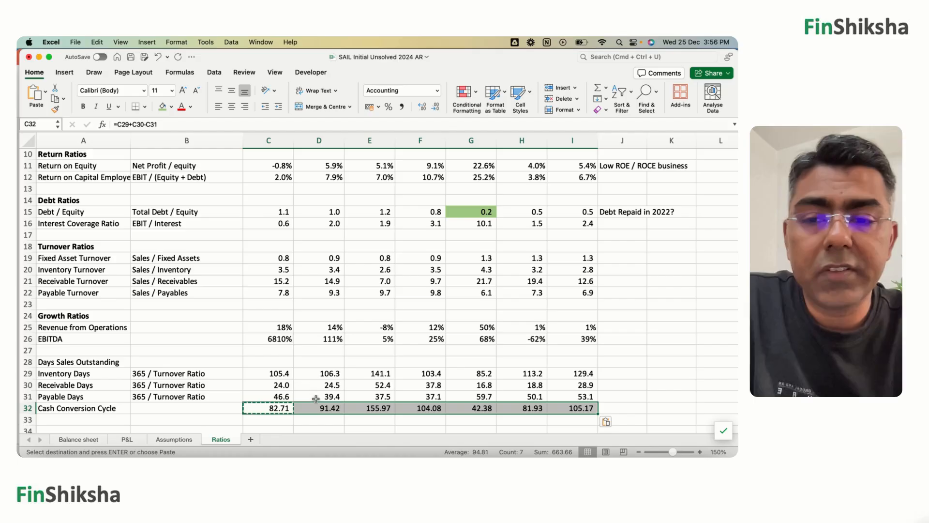
- Make the "Days Sales Outstanding" heading in A28 bold
left_click(99, 362)
key("super+b")
key("Up")
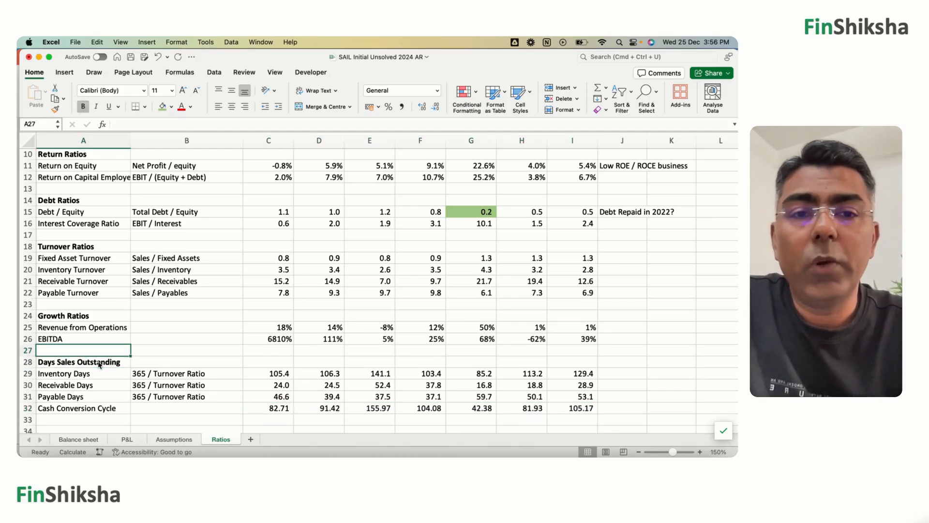
- Highlight the 2022 and 2023 Operating Margin cells, G6:H6, with the green fill
scroll(99, 364, "up", 5)
scroll(99, 365, "down", 3)
scroll(98, 364, "down", 2)
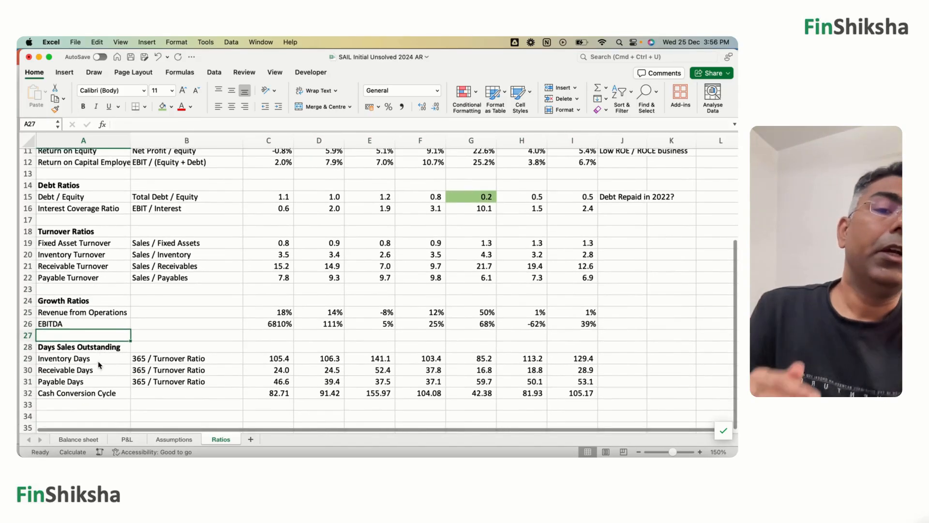
scroll(99, 364, "up", 4)
scroll(99, 364, "up", 1)
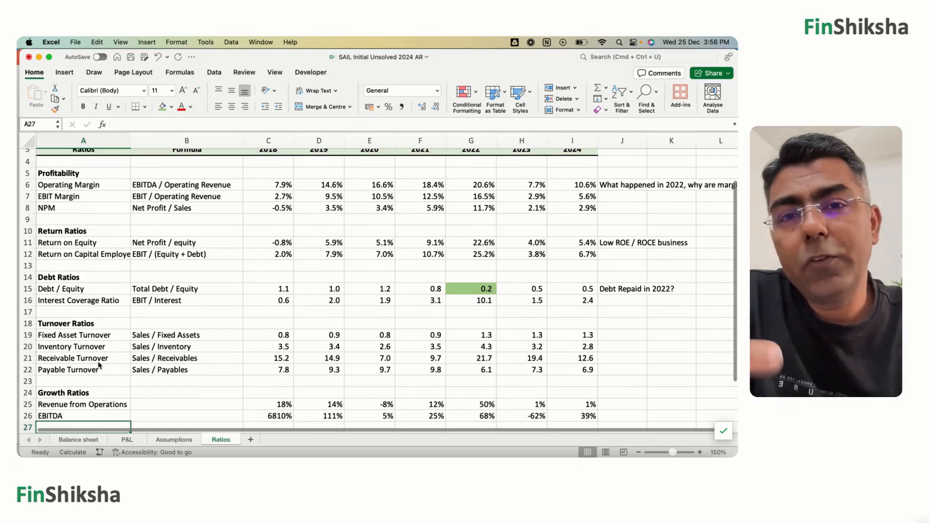
scroll(98, 364, "up", 3)
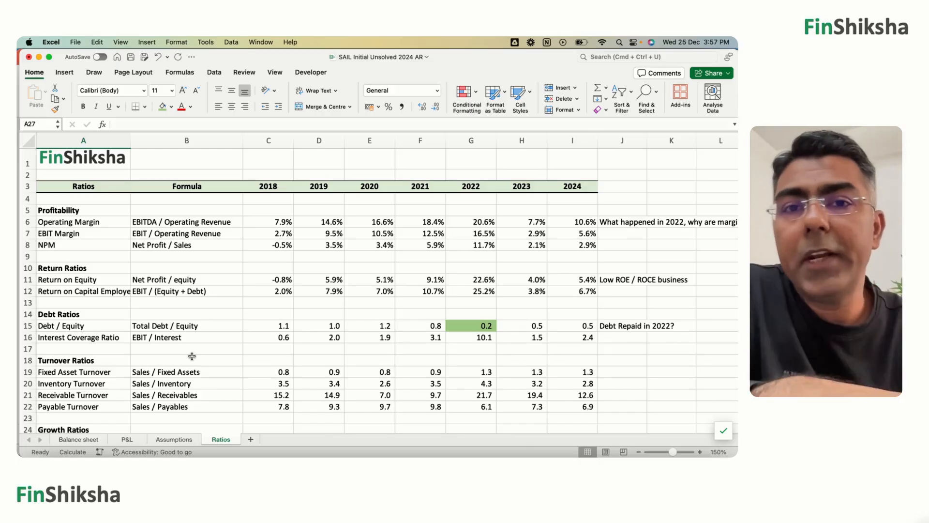
left_click(440, 232)
left_click_drag(474, 232, 504, 221)
left_click(162, 106)
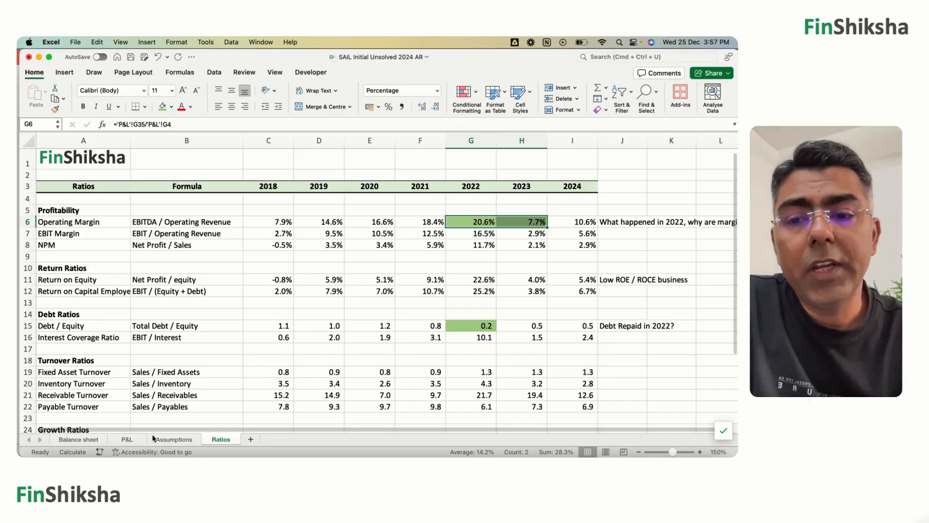
- Switch to the JSW Steel page on Screener in Chrome, examine its yearly OPM % under Profit & Loss, and return to the Excel workbook
left_click(109, 455)
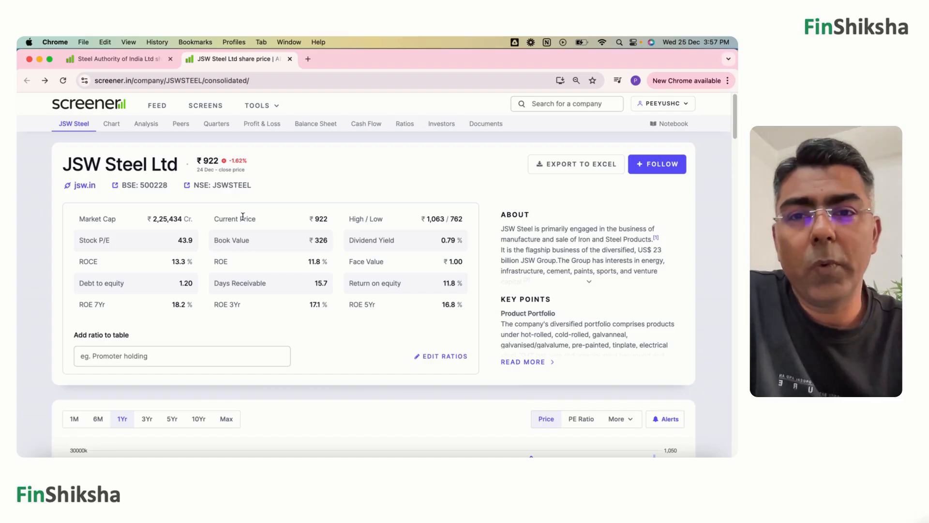
left_click(265, 124)
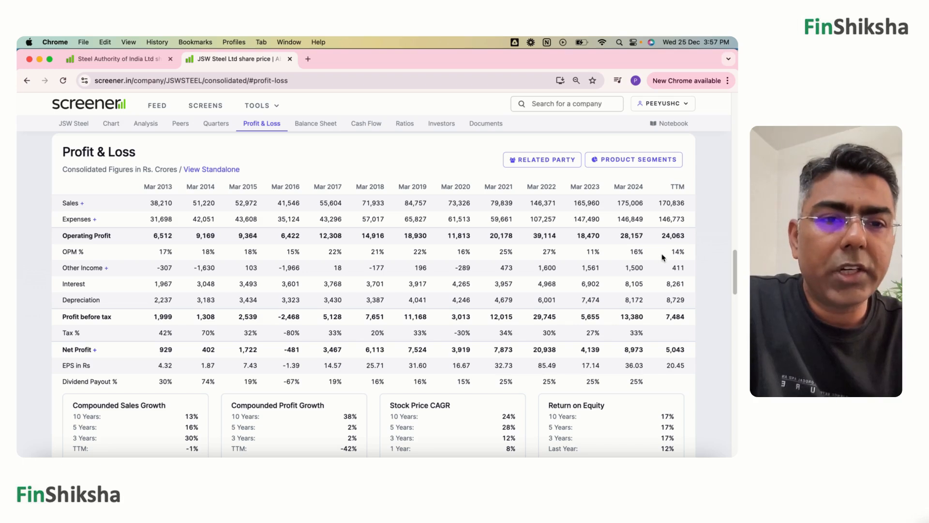
left_click_drag(647, 251, 298, 251)
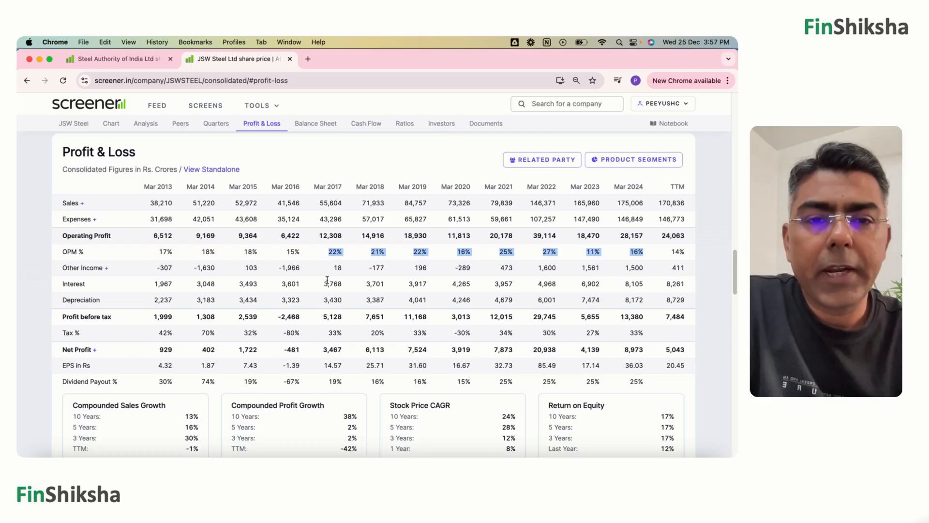
left_click(549, 251)
double_click(548, 251)
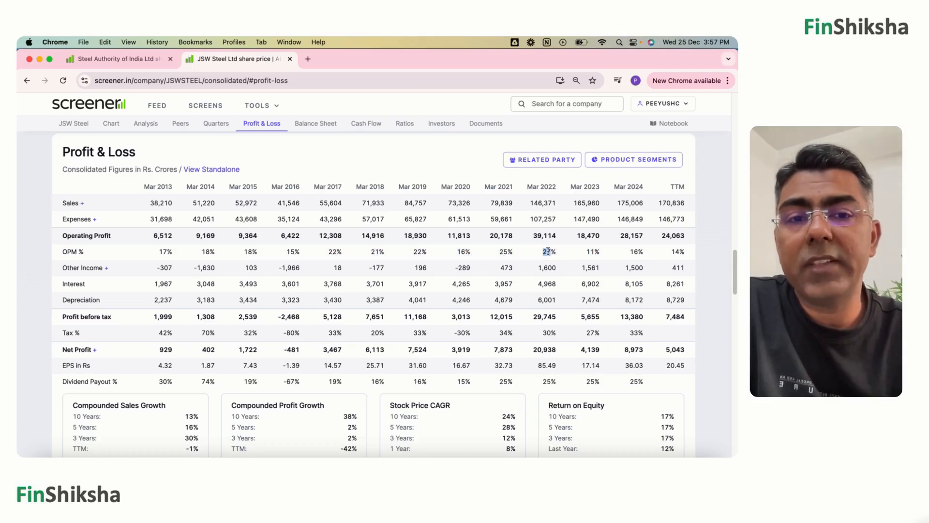
left_click(462, 454)
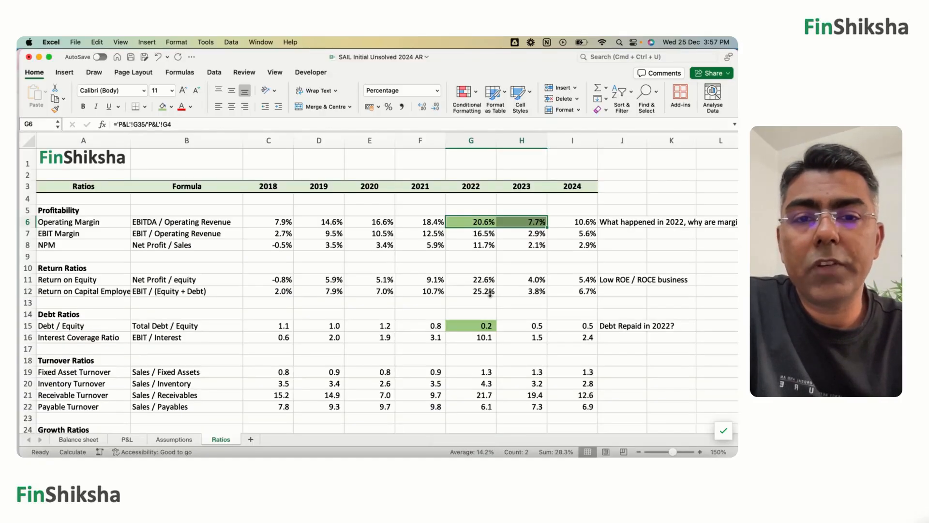